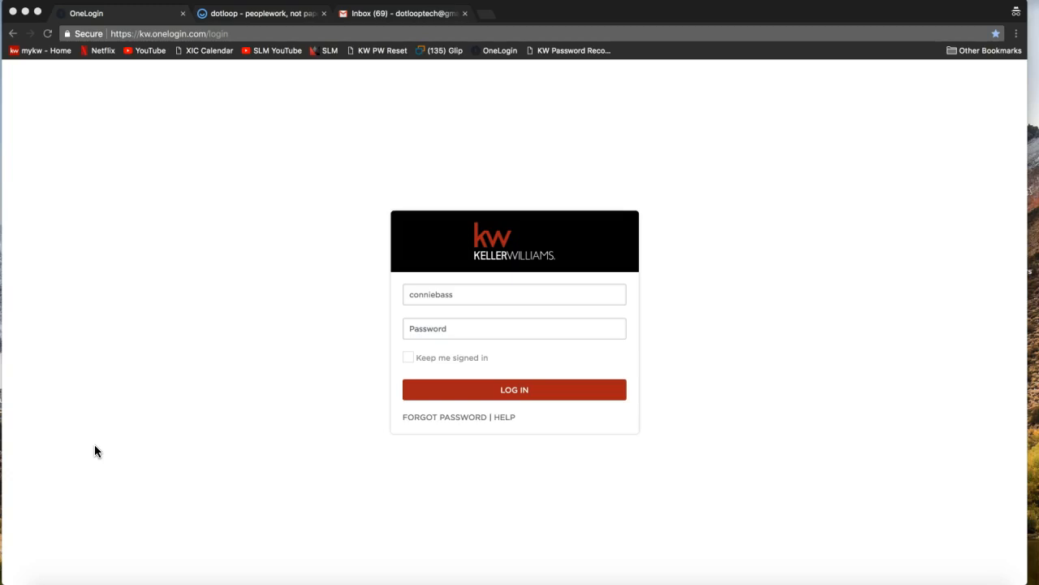
Enter mykw.kw.com as the web address in the browser.
{"action": "left_click", "coordinate": [175, 34]}
{"action": "type", "text": "mykw.kw."}
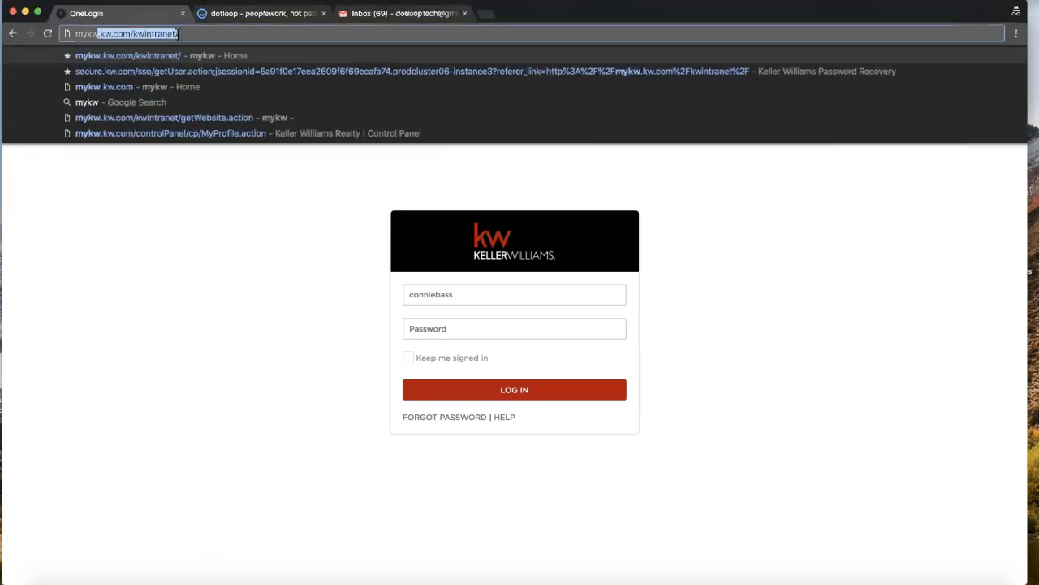
{"action": "type", "text": "com"}
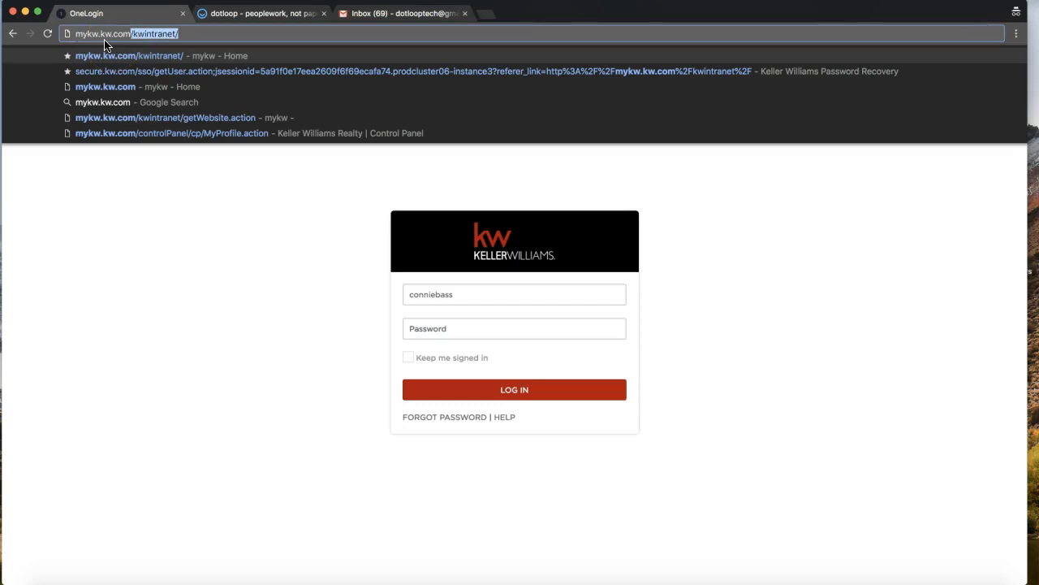
{"action": "left_click", "coordinate": [131, 45]}
{"action": "left_click", "coordinate": [167, 204]}
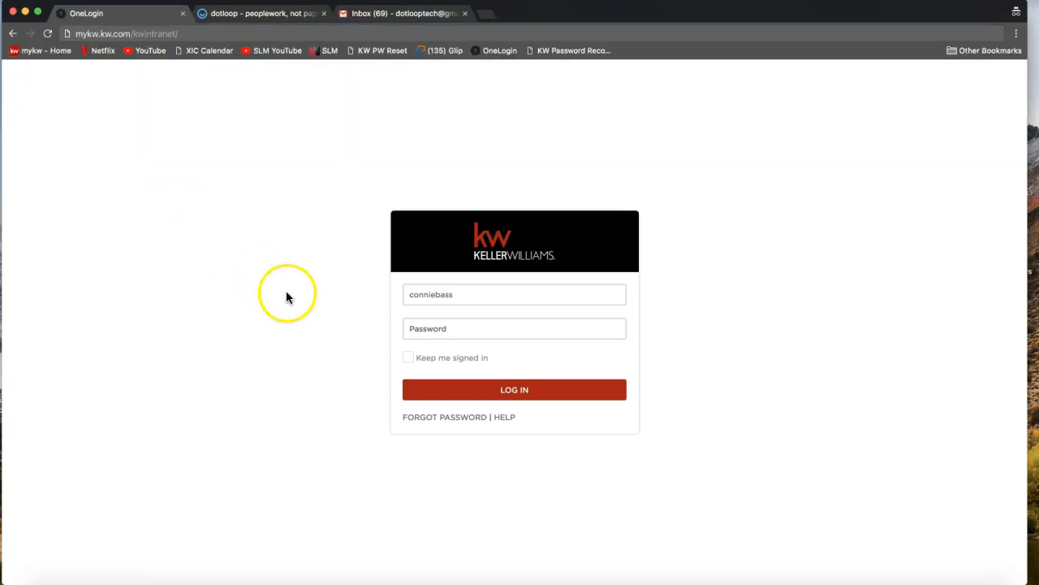
{"action": "left_click", "coordinate": [447, 295]}
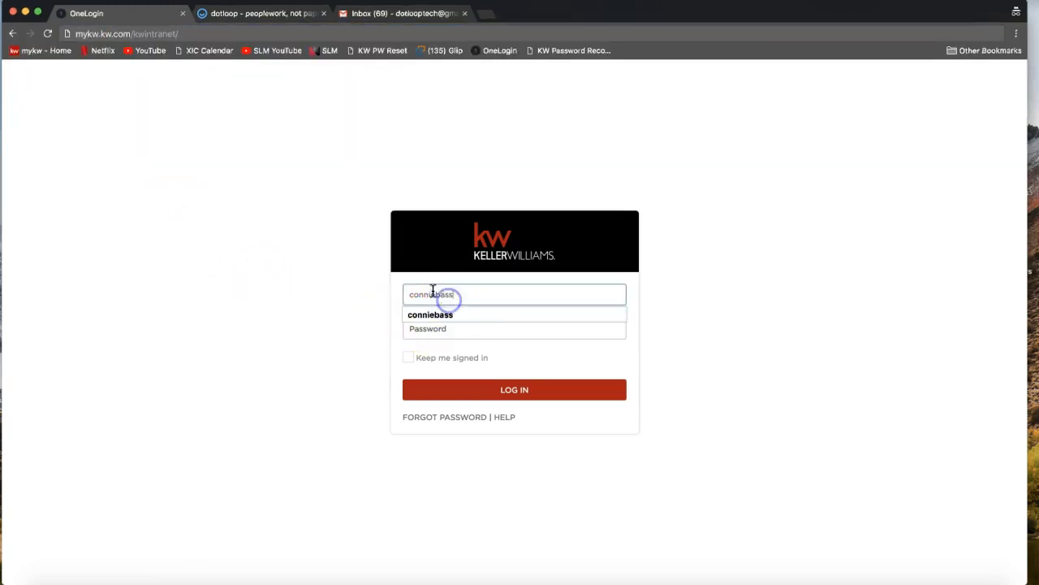
{"action": "left_click", "coordinate": [381, 311]}
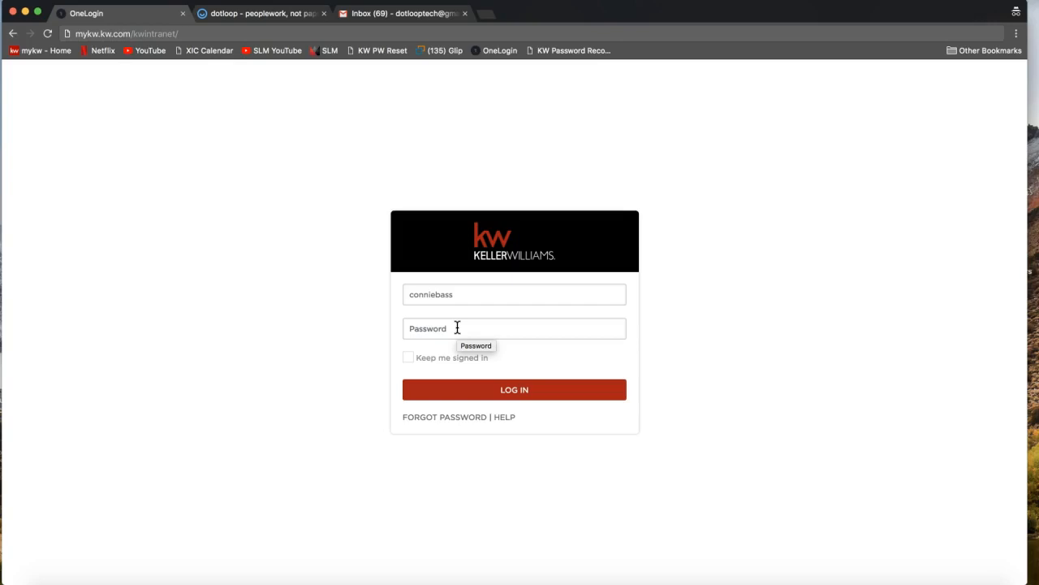
{"action": "left_click", "coordinate": [457, 327]}
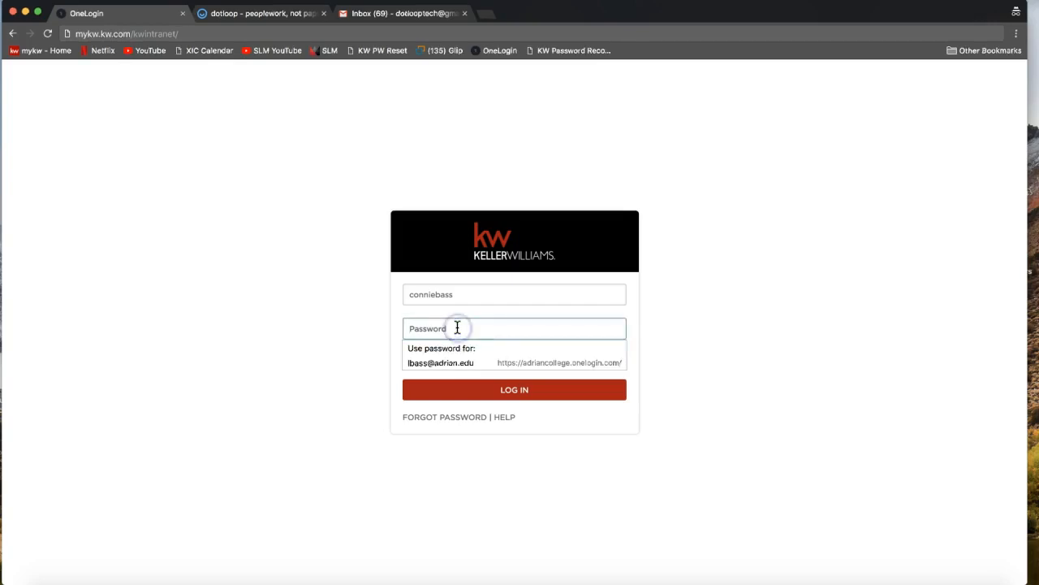
{"action": "left_click", "coordinate": [441, 327]}
{"action": "left_click", "coordinate": [334, 336]}
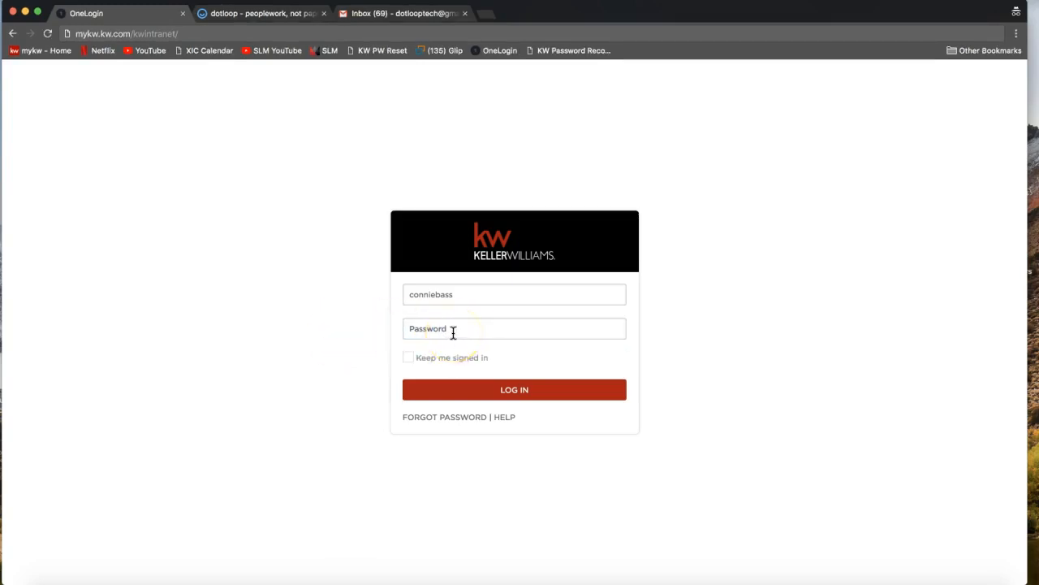
{"action": "left_click", "coordinate": [437, 294]}
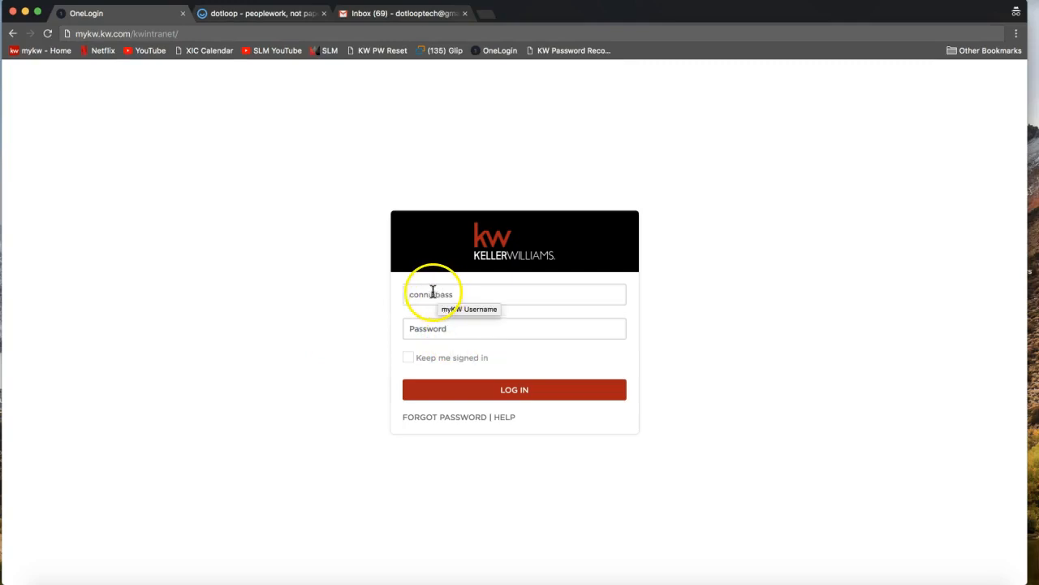
Try to log in by entering the account password for the prefilled myKW username.
{"action": "left_click", "coordinate": [427, 325]}
{"action": "type", "text": "**********"}
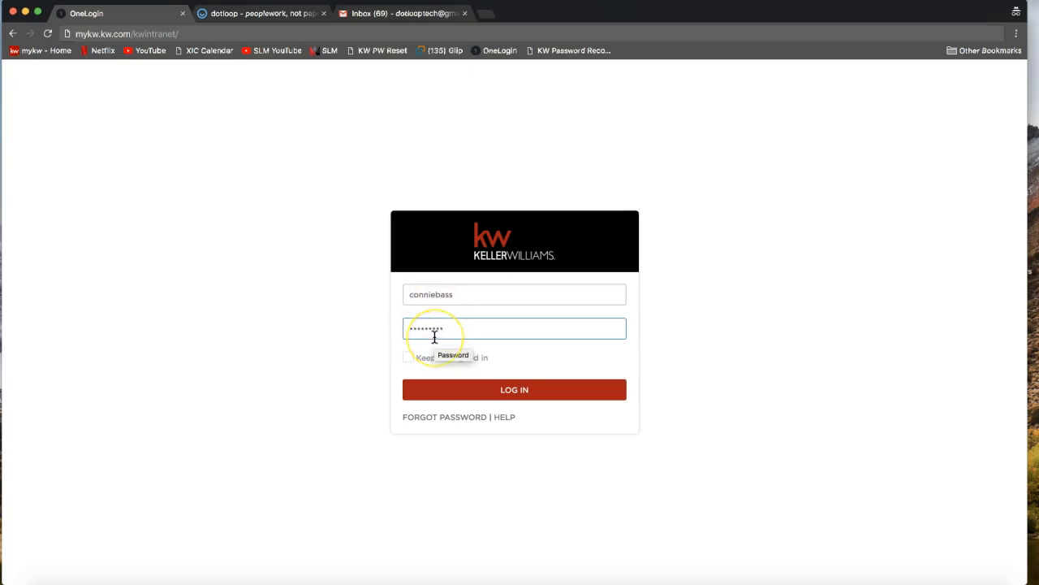
{"action": "left_click", "coordinate": [417, 332]}
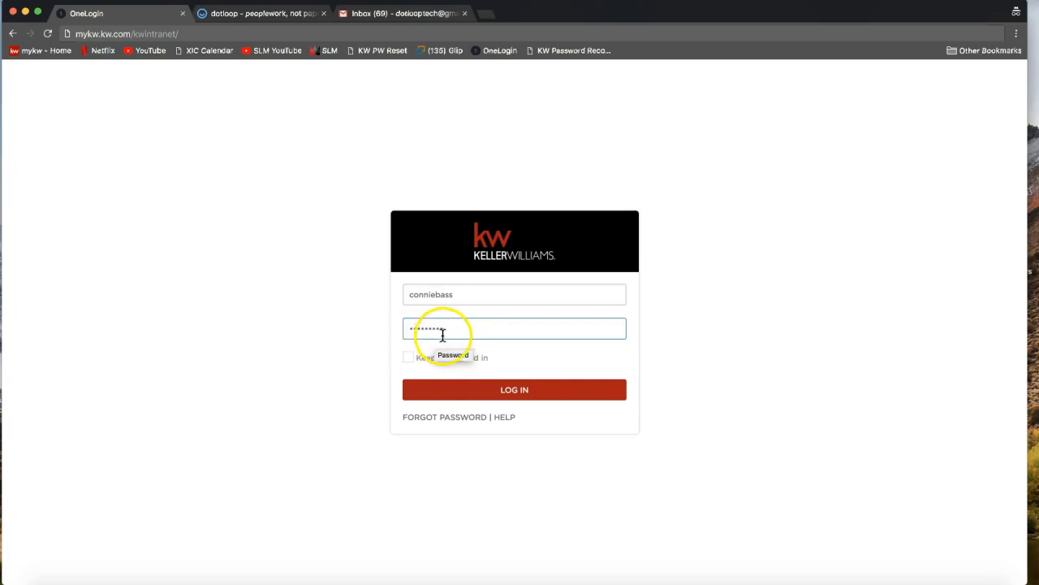
{"action": "left_click", "coordinate": [450, 391]}
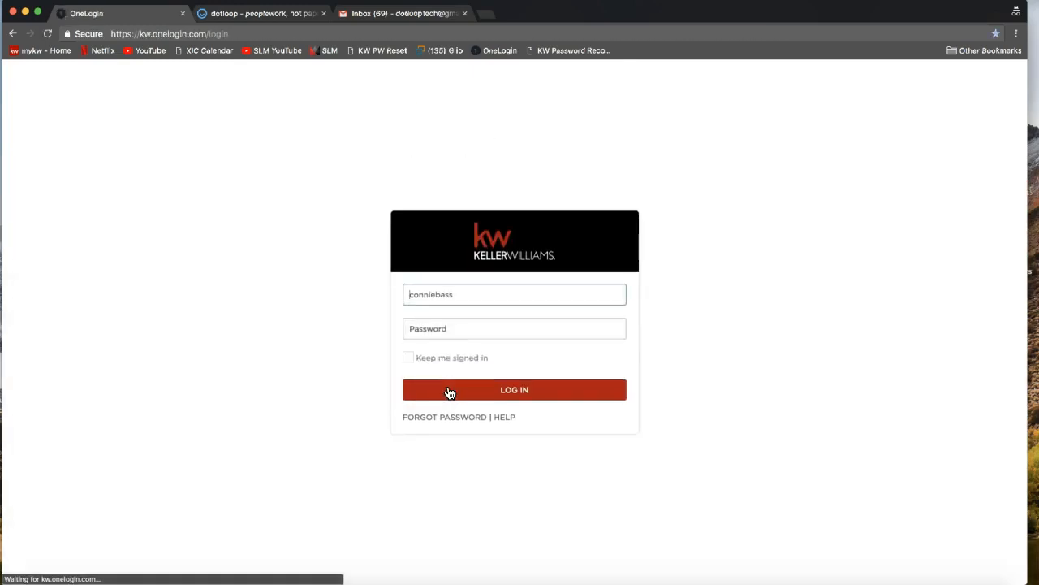
Enter the account password again and log in to the Keller Williams portal.
{"action": "left_click", "coordinate": [439, 330]}
{"action": "type", "text": "********"}
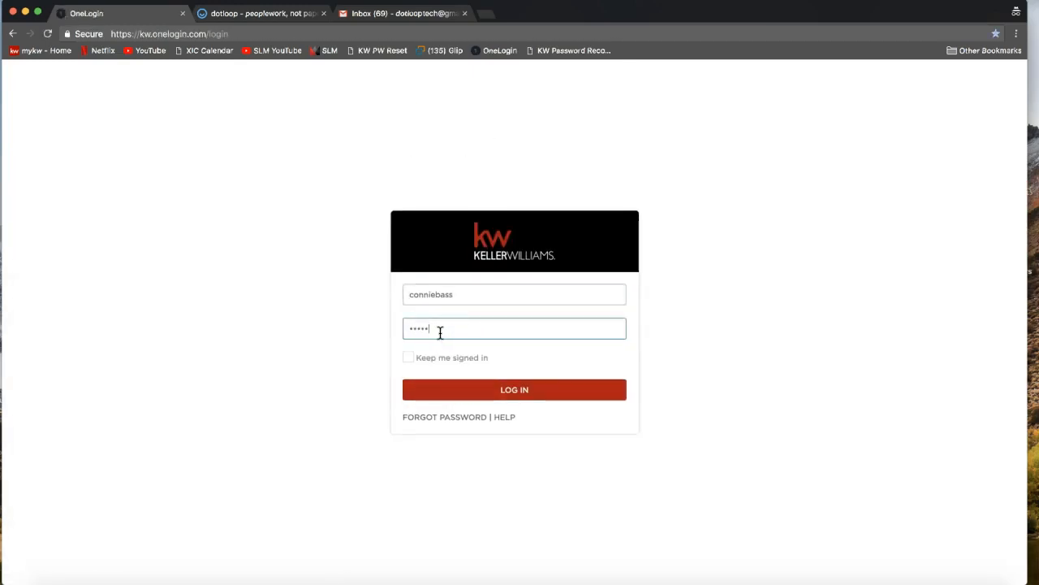
{"action": "key", "text": "Return"}
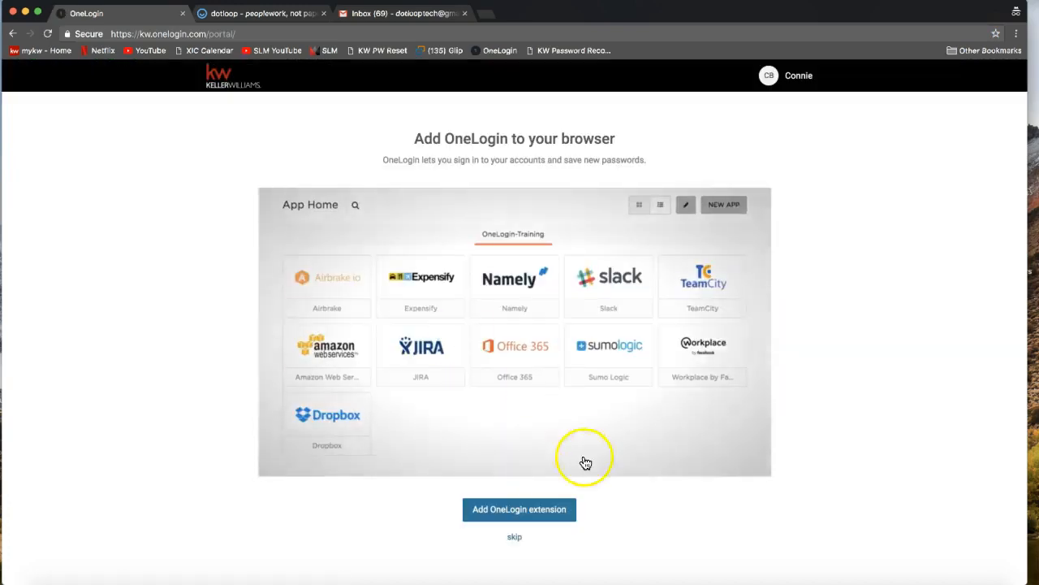
Skip adding the OneLogin browser extension and open the KW Intranet app from the portal.
{"action": "left_click", "coordinate": [515, 537]}
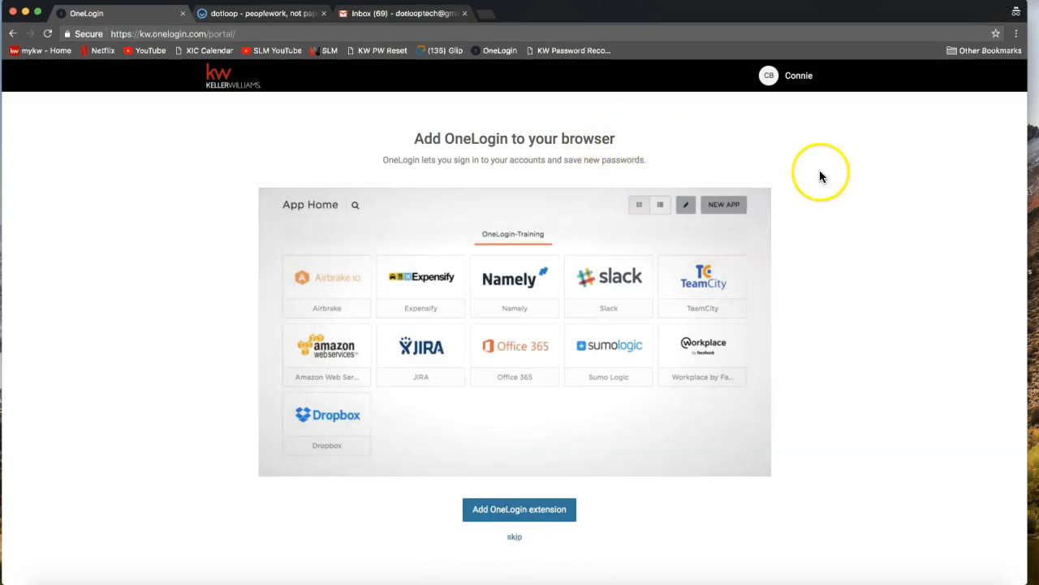
{"action": "left_click", "coordinate": [515, 539]}
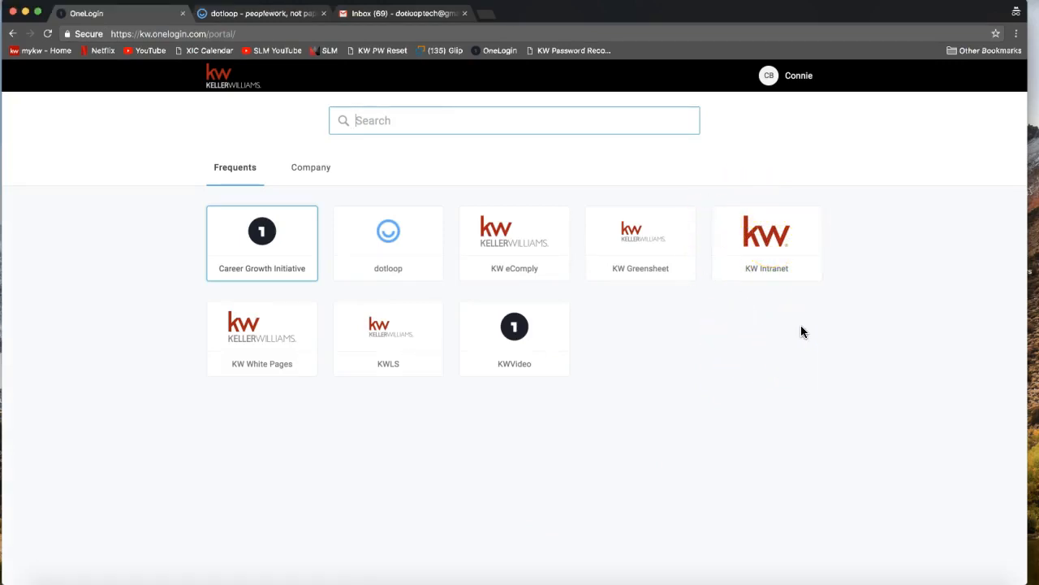
{"action": "left_click", "coordinate": [768, 258]}
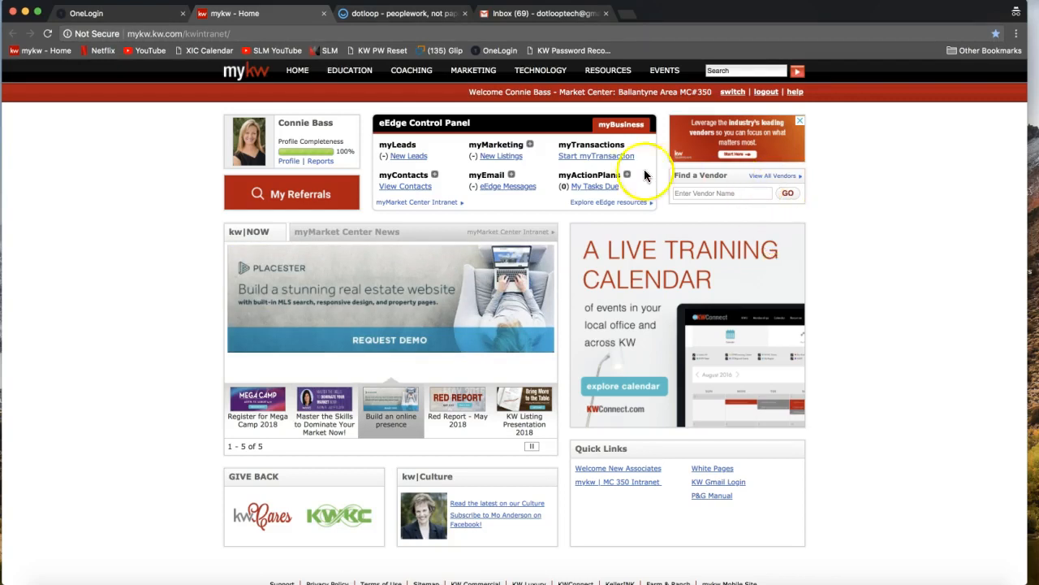
Highlight the myTransactions heading above the Start myTransaction link on the mykw home page, and switch to the already open dotloop Loops page.
{"action": "double_click", "coordinate": [568, 145]}
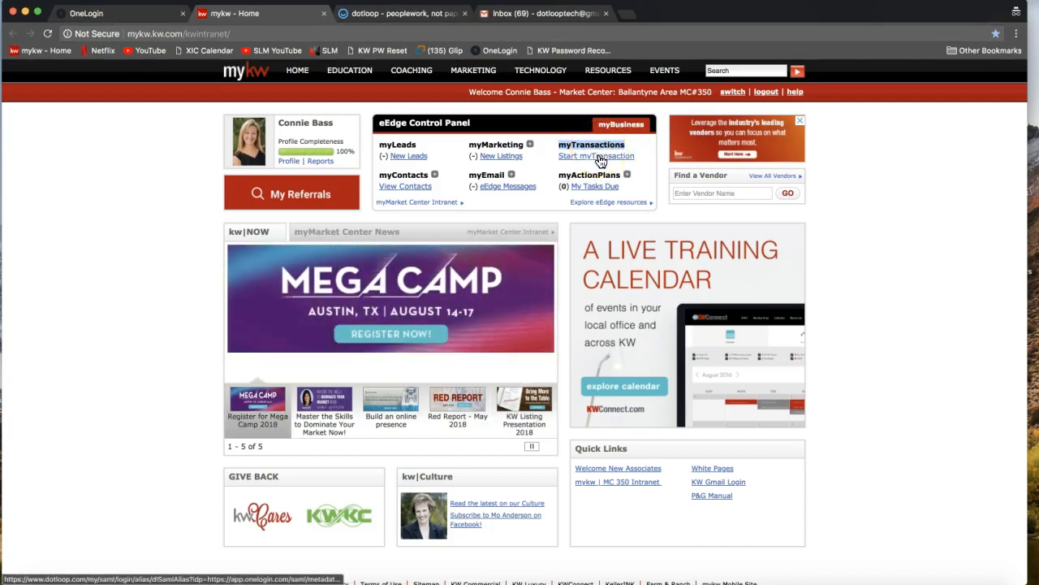
{"action": "left_click", "coordinate": [596, 163]}
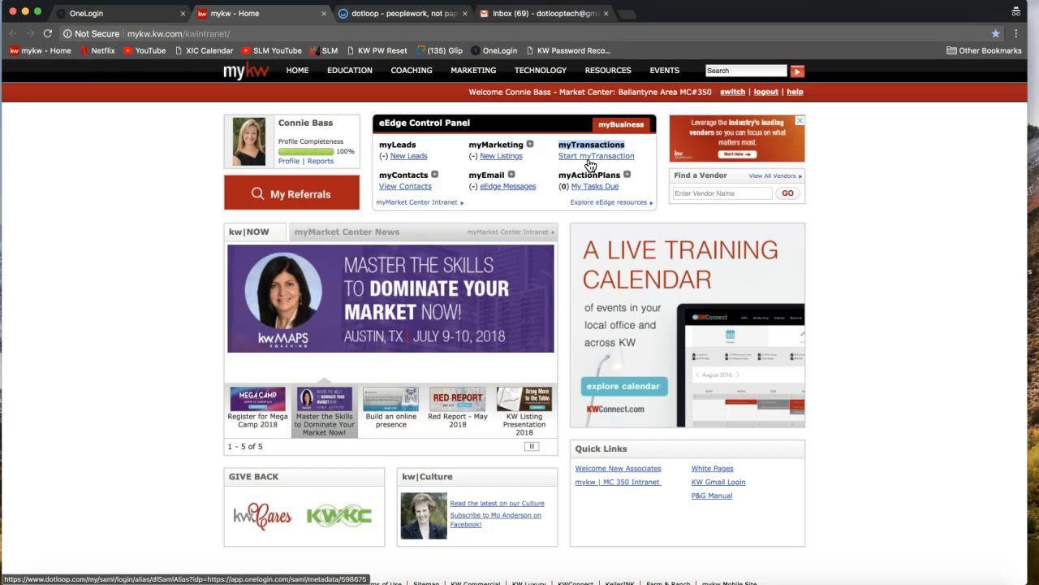
{"action": "left_click", "coordinate": [412, 14]}
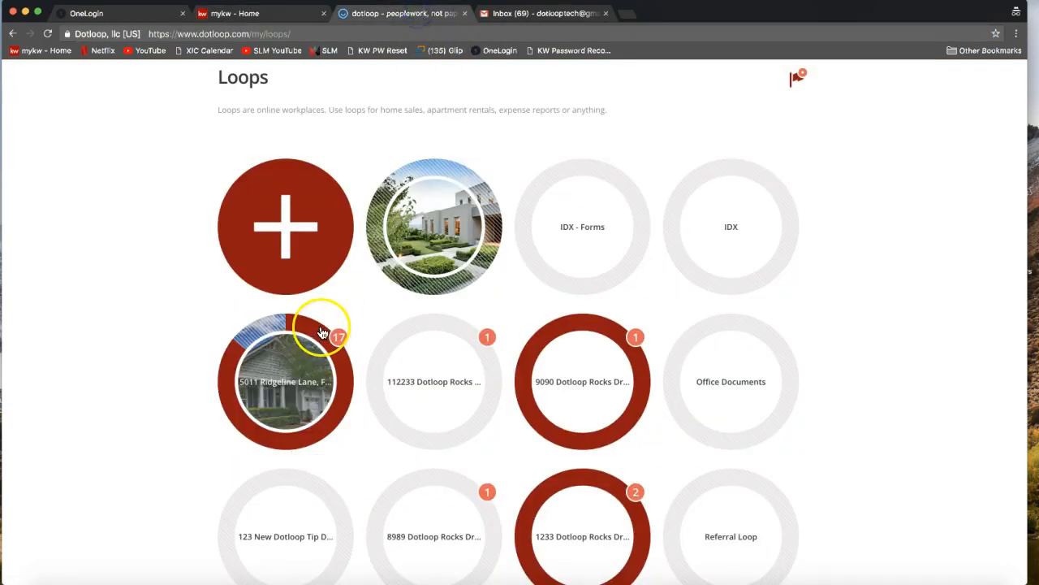
{"action": "scroll", "coordinate": [200, 367], "scroll_direction": "up", "scroll_amount": 5}
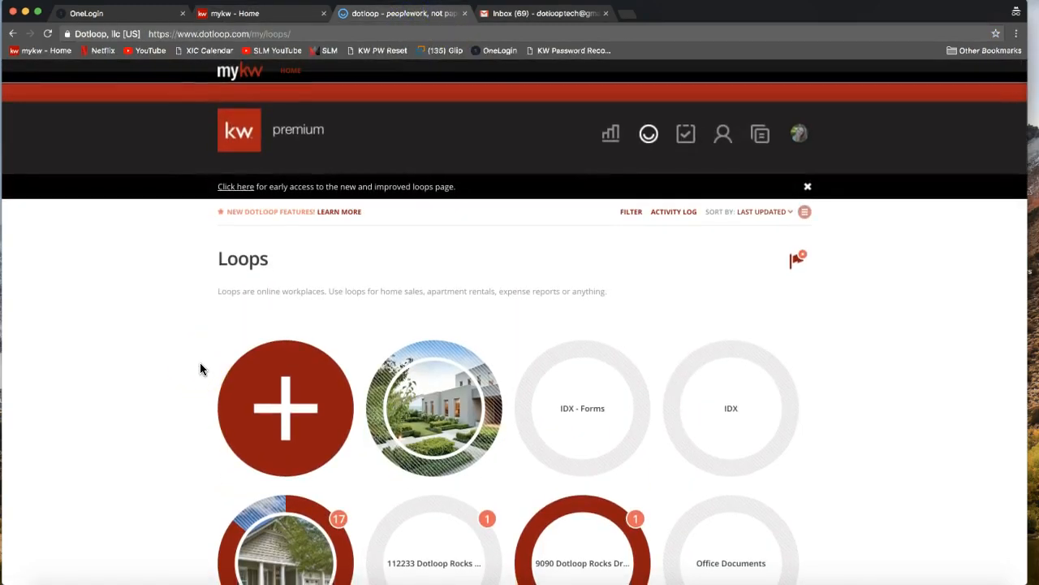
{"action": "left_click", "coordinate": [274, 16]}
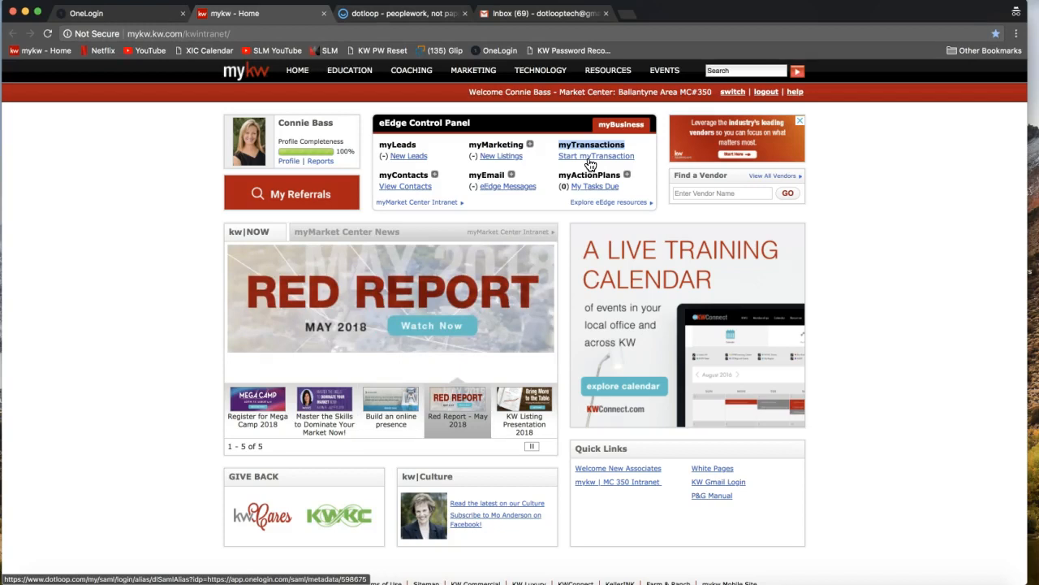
{"action": "left_click", "coordinate": [382, 13]}
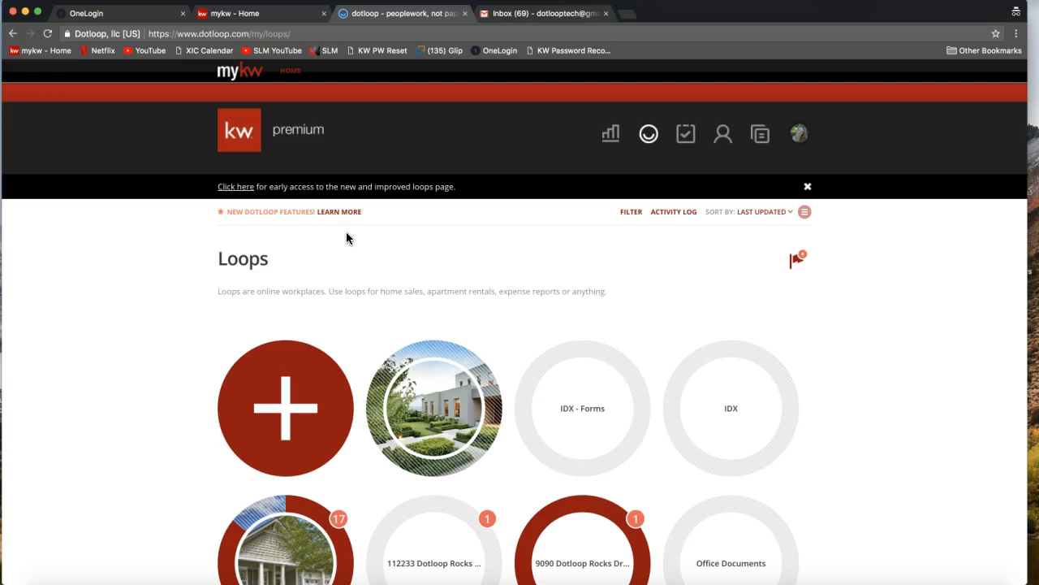
Examine the Loops page and the navigation entries in its header, including Reporting and People.
{"action": "scroll", "coordinate": [538, 348], "scroll_direction": "down", "scroll_amount": 2}
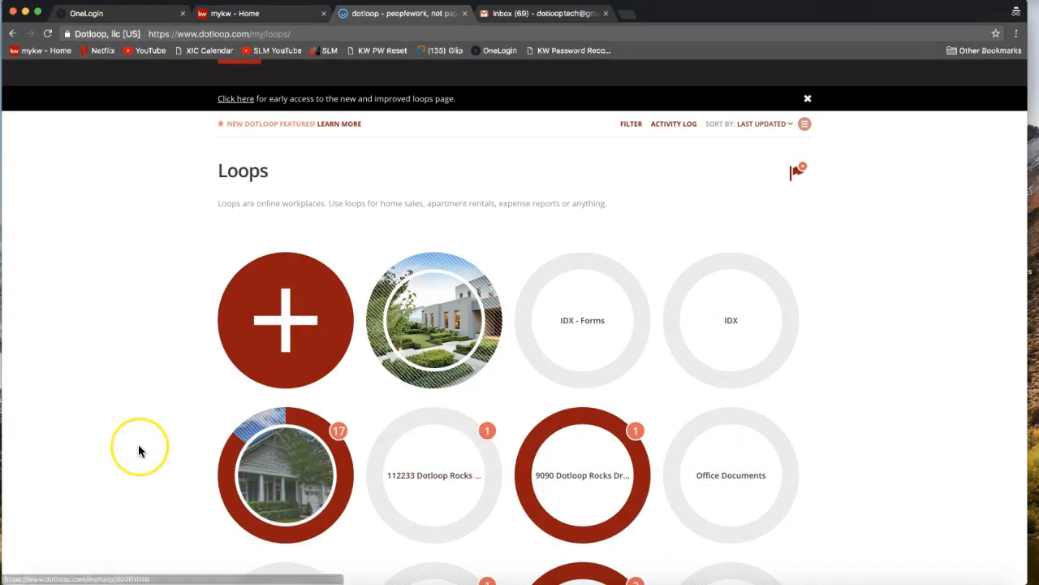
{"action": "scroll", "coordinate": [138, 447], "scroll_direction": "up", "scroll_amount": 1}
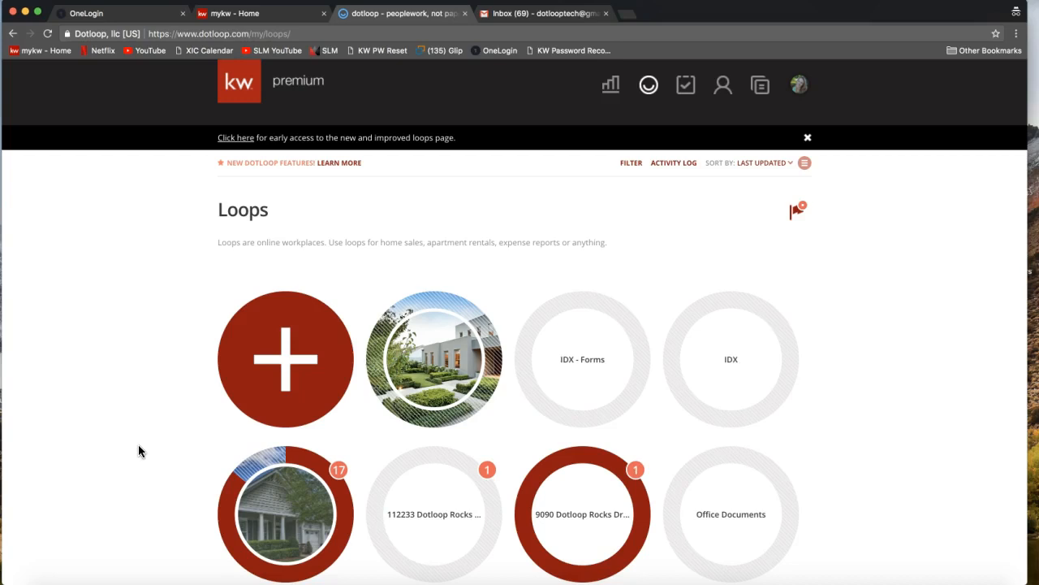
{"action": "scroll", "coordinate": [153, 325], "scroll_direction": "up", "scroll_amount": 1}
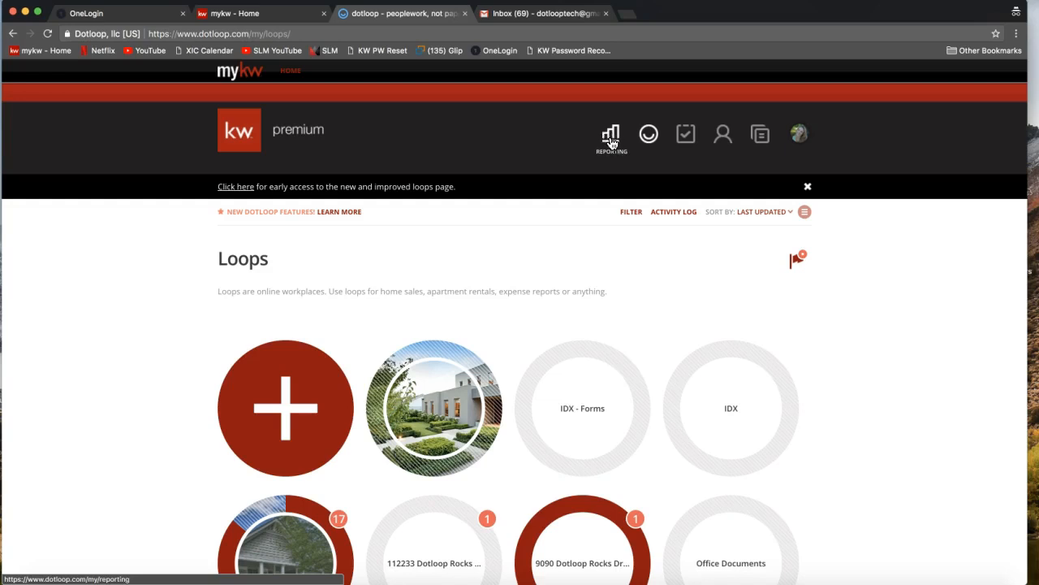
{"action": "left_click", "coordinate": [652, 138]}
{"action": "left_click", "coordinate": [650, 143]}
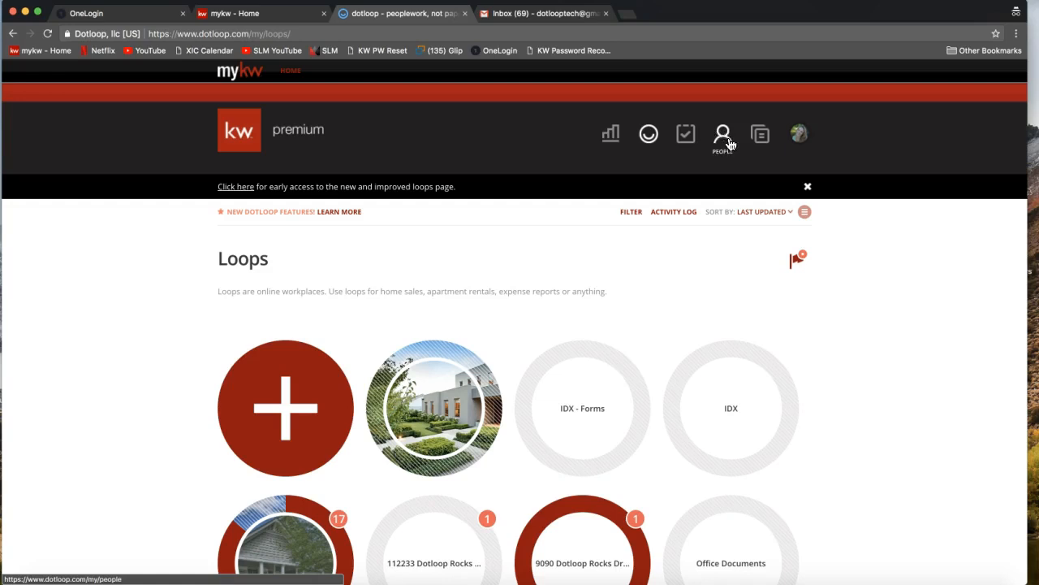
{"action": "left_click", "coordinate": [763, 137]}
{"action": "left_click", "coordinate": [764, 144]}
{"action": "left_click", "coordinate": [760, 139]}
{"action": "left_click", "coordinate": [760, 141]}
{"action": "left_click", "coordinate": [761, 144]}
Open the profile menu, highlight the member ID and review the listed profiles, including KW - Burlington.
{"action": "left_click", "coordinate": [801, 135]}
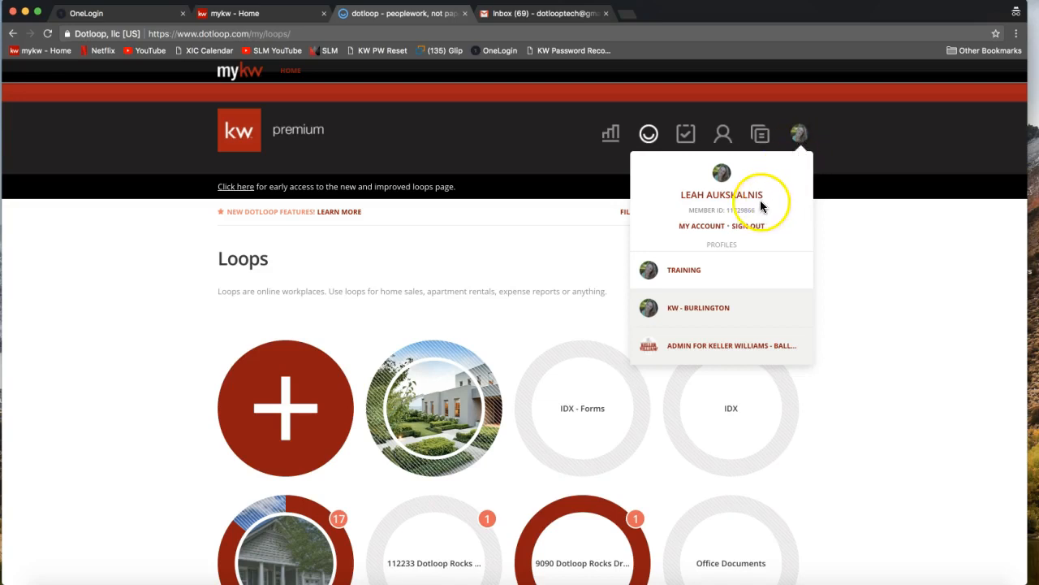
{"action": "left_click_drag", "start_coordinate": [687, 210], "coordinate": [759, 213]}
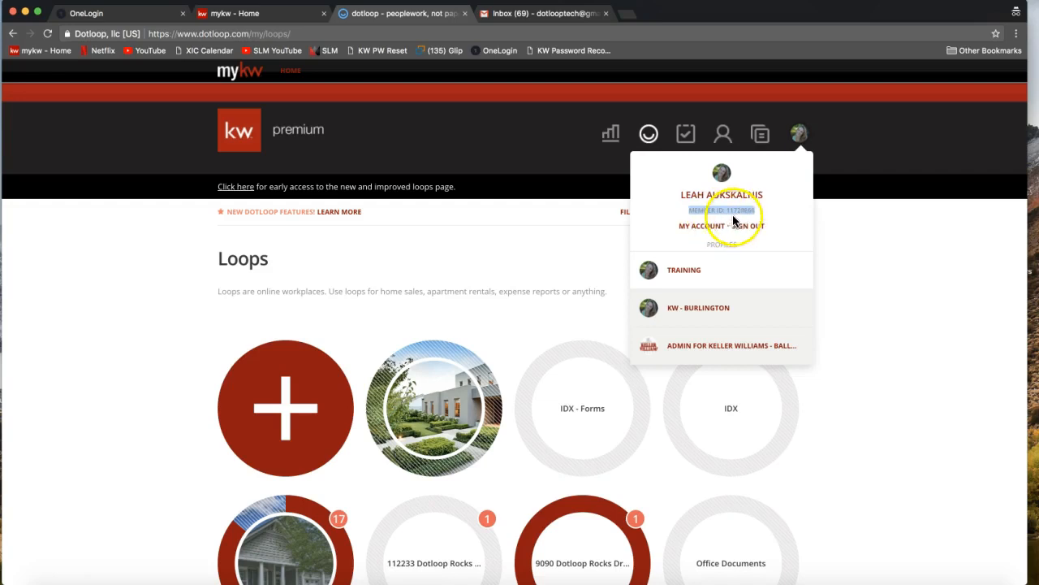
{"action": "left_click", "coordinate": [703, 209]}
{"action": "left_click", "coordinate": [801, 133]}
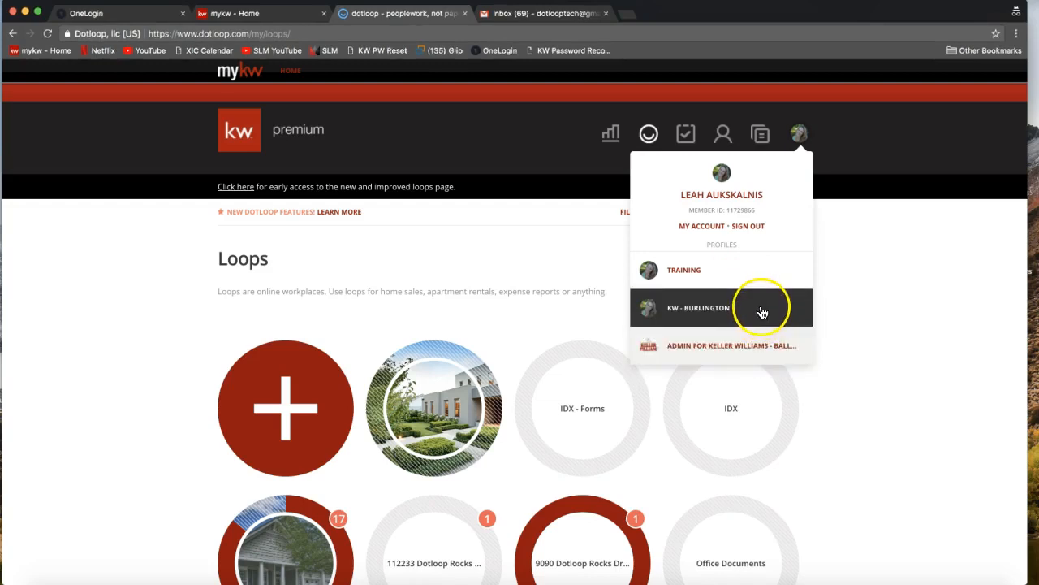
{"action": "left_click", "coordinate": [737, 310]}
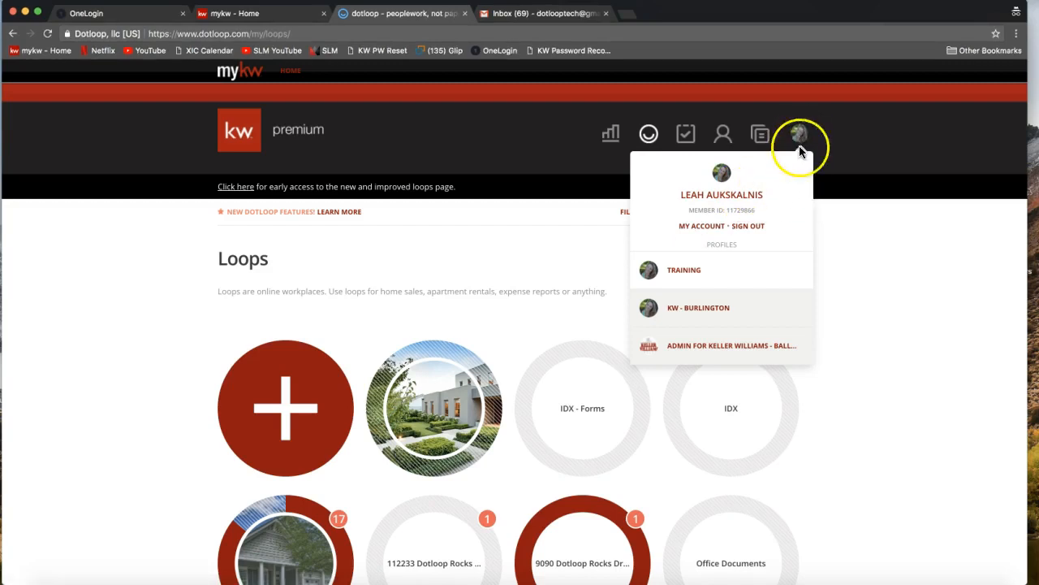
Open the My Account page and bring the Personal Information section of the account settings into view.
{"action": "left_click", "coordinate": [698, 227]}
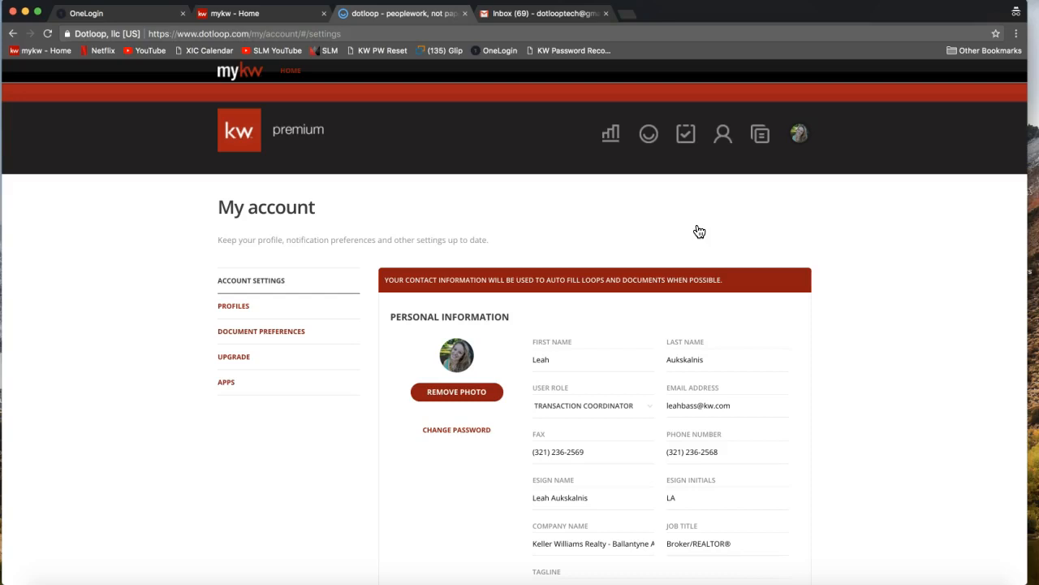
{"action": "scroll", "coordinate": [699, 232], "scroll_direction": "down", "scroll_amount": 3}
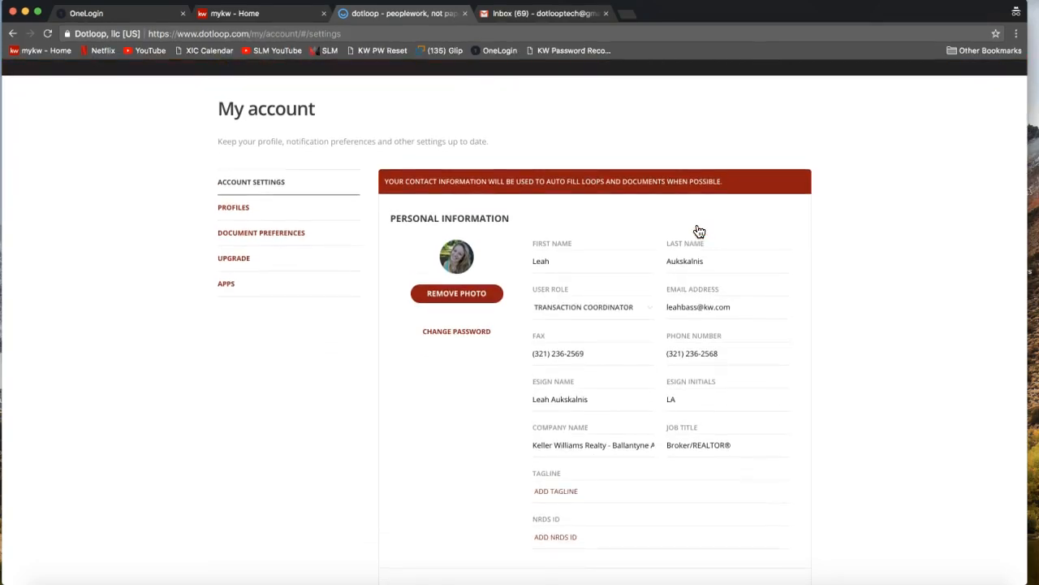
{"action": "scroll", "coordinate": [699, 231], "scroll_direction": "down", "scroll_amount": 1}
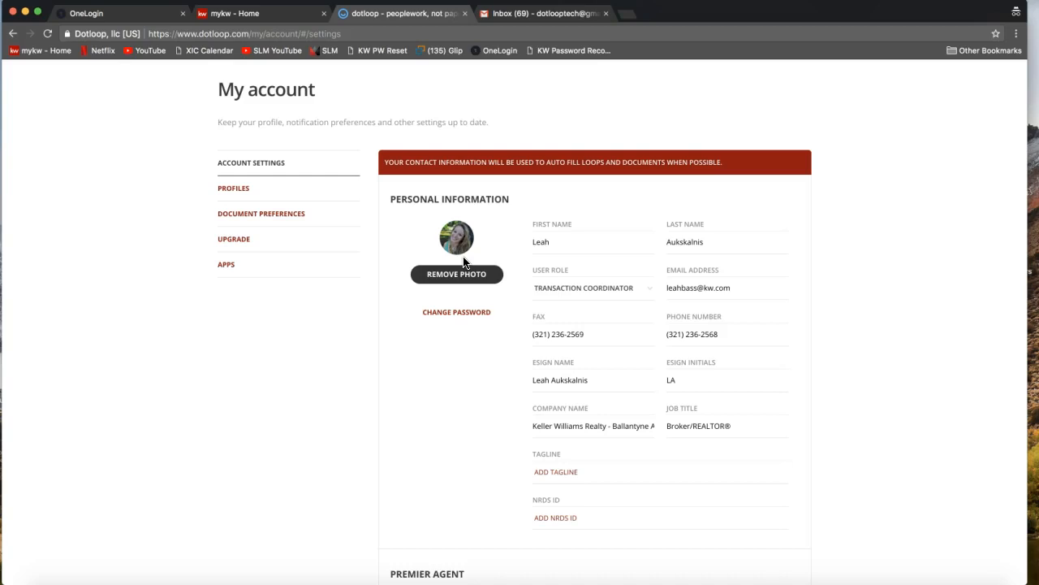
Point out the profile photo and review the First Name and Last Name fields in the Personal Information section.
{"action": "left_click", "coordinate": [460, 238]}
{"action": "left_click", "coordinate": [569, 238]}
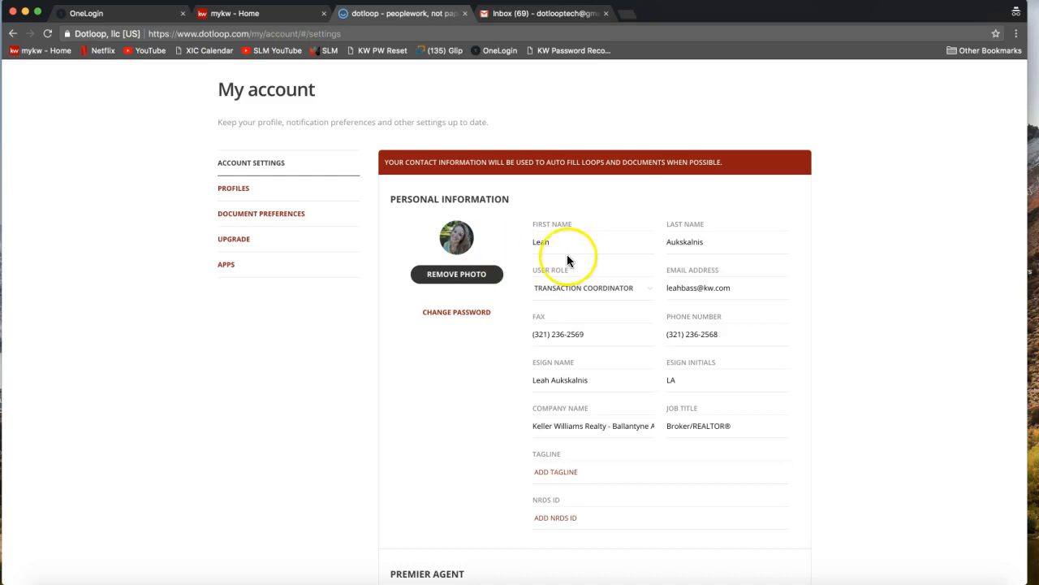
{"action": "left_click", "coordinate": [608, 243]}
{"action": "left_click", "coordinate": [724, 241]}
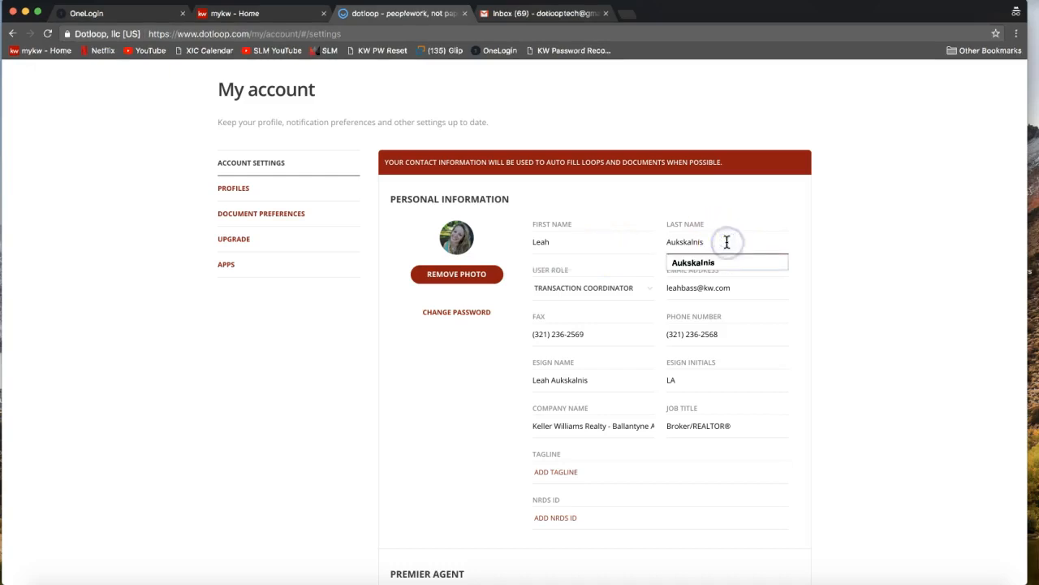
{"action": "left_click", "coordinate": [818, 240]}
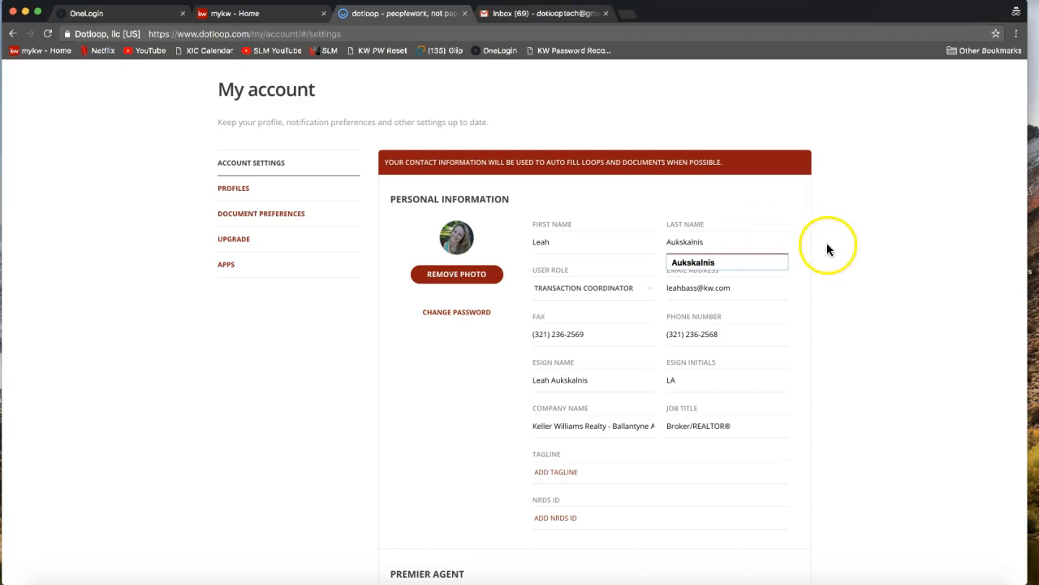
{"action": "left_click", "coordinate": [690, 244]}
{"action": "left_click", "coordinate": [607, 245]}
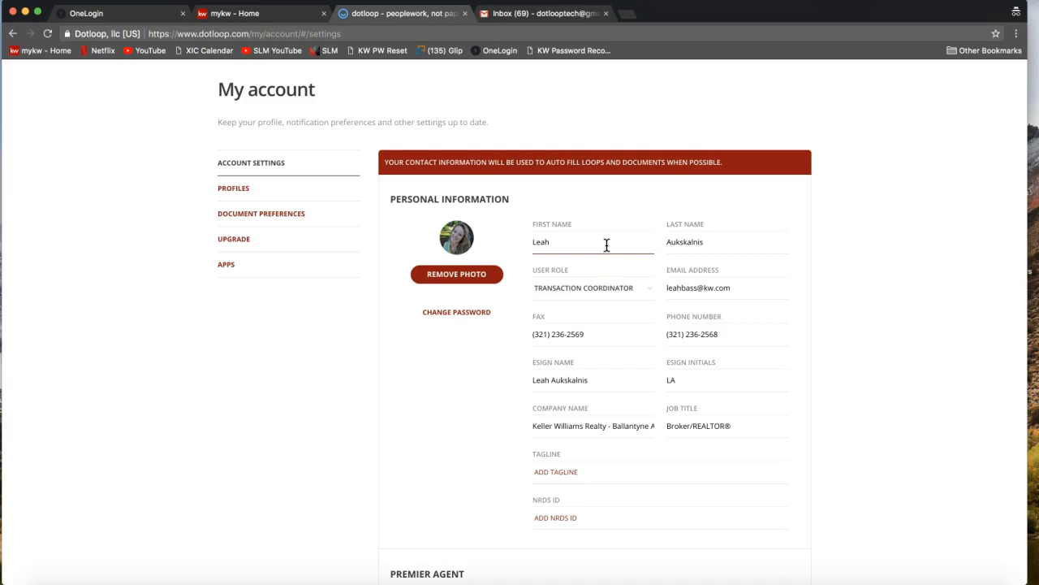
{"action": "left_click", "coordinate": [607, 245]}
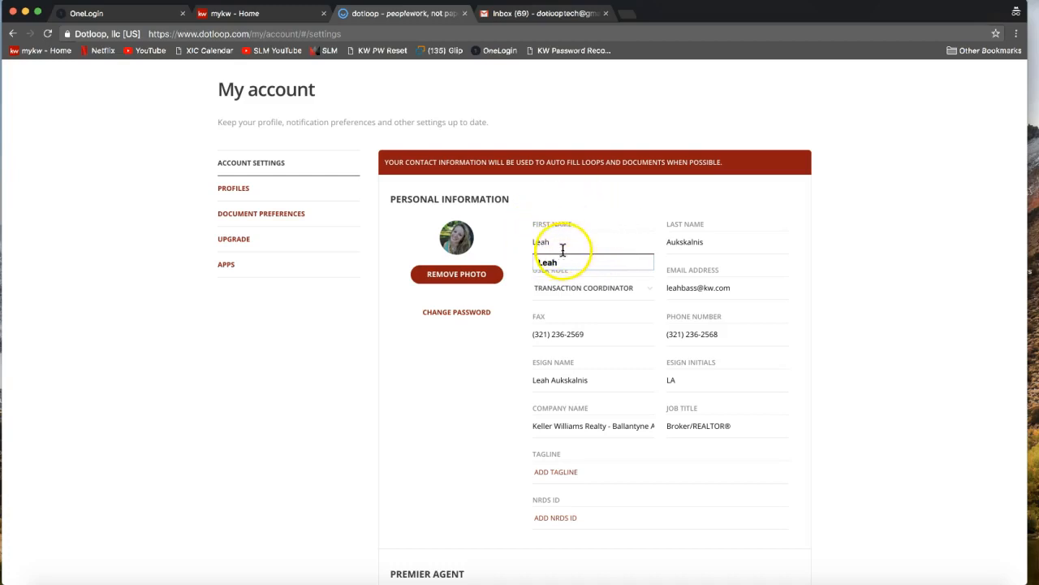
Review the Email Address field in the Personal Information section and highlight the whole e-mail address.
{"action": "left_click", "coordinate": [523, 299]}
{"action": "left_click", "coordinate": [570, 337]}
{"action": "left_click", "coordinate": [712, 289]}
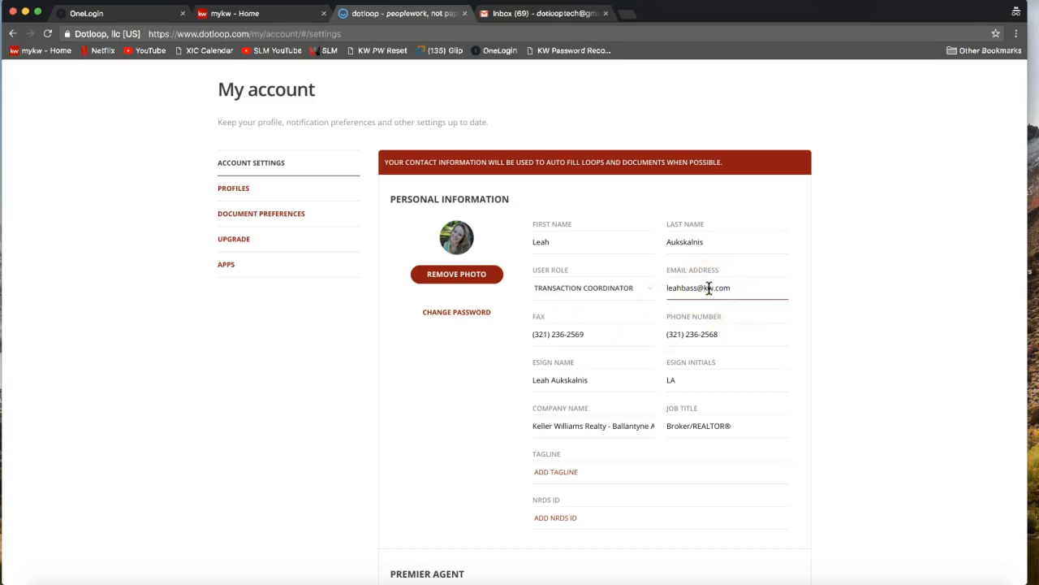
{"action": "left_click", "coordinate": [748, 285]}
{"action": "double_click", "coordinate": [693, 283]}
{"action": "left_click", "coordinate": [692, 284]}
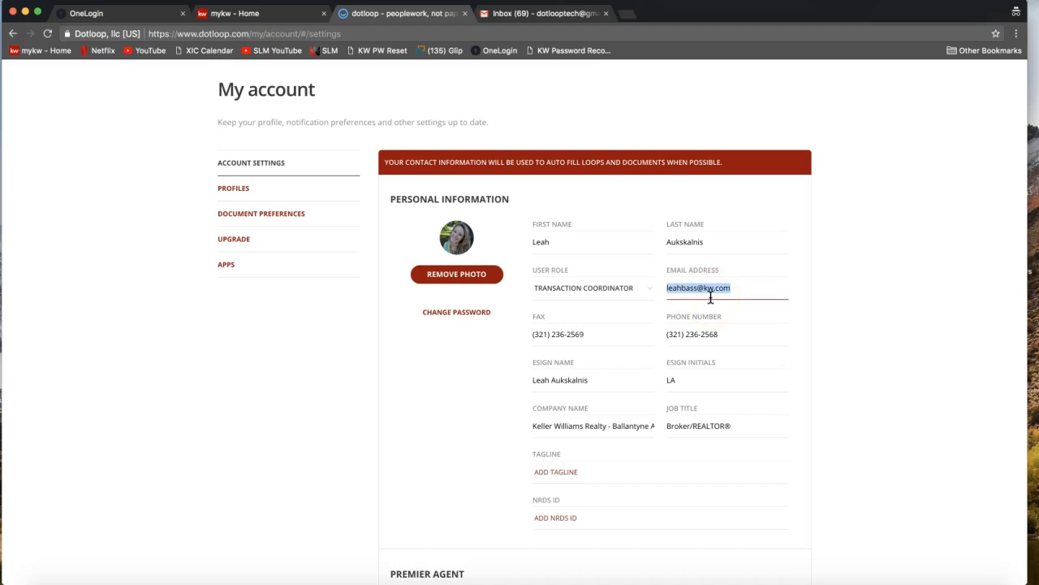
Review the Fax and Phone Number fields, highlighting the phone number.
{"action": "scroll", "coordinate": [710, 297], "scroll_direction": "down", "scroll_amount": 3}
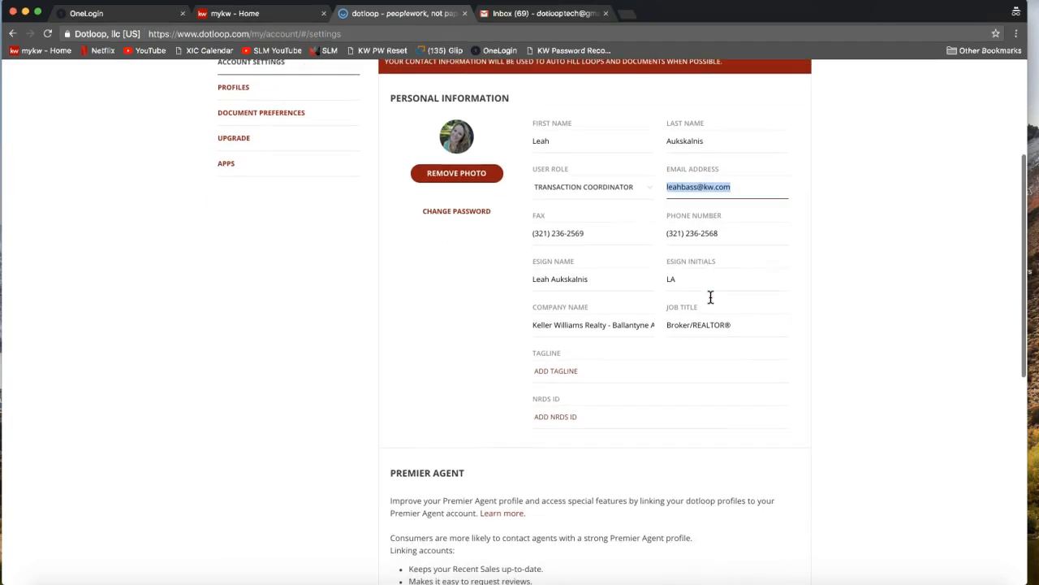
{"action": "left_click", "coordinate": [610, 230]}
{"action": "left_click", "coordinate": [706, 234]}
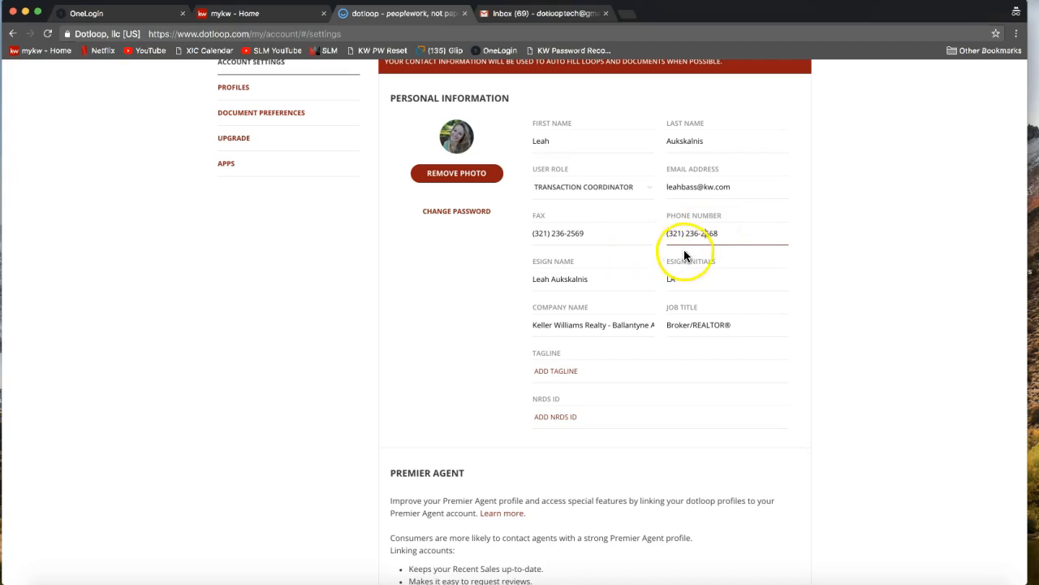
{"action": "left_click_drag", "start_coordinate": [730, 233], "coordinate": [645, 229]}
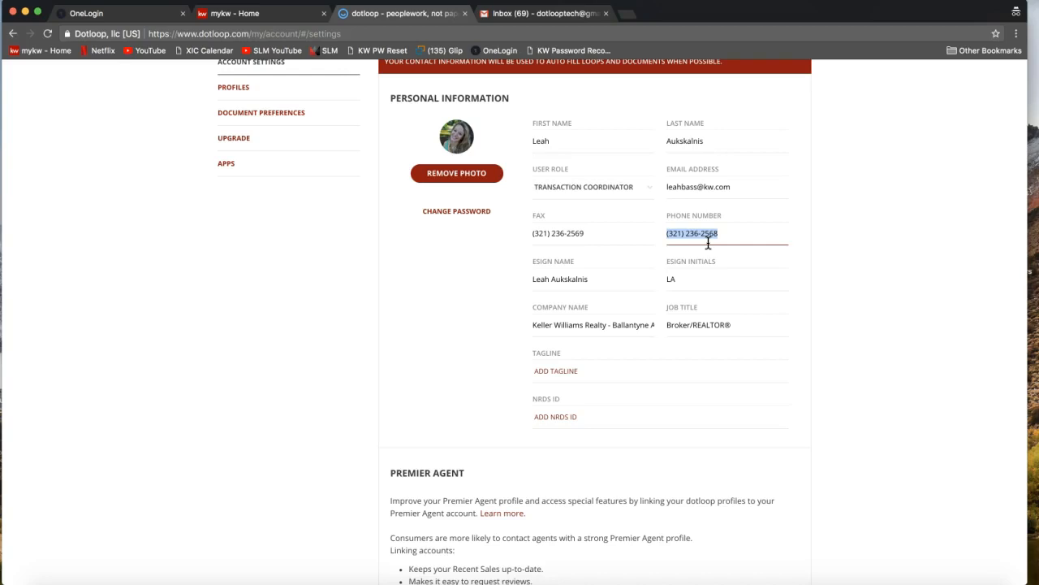
{"action": "left_click", "coordinate": [603, 233]}
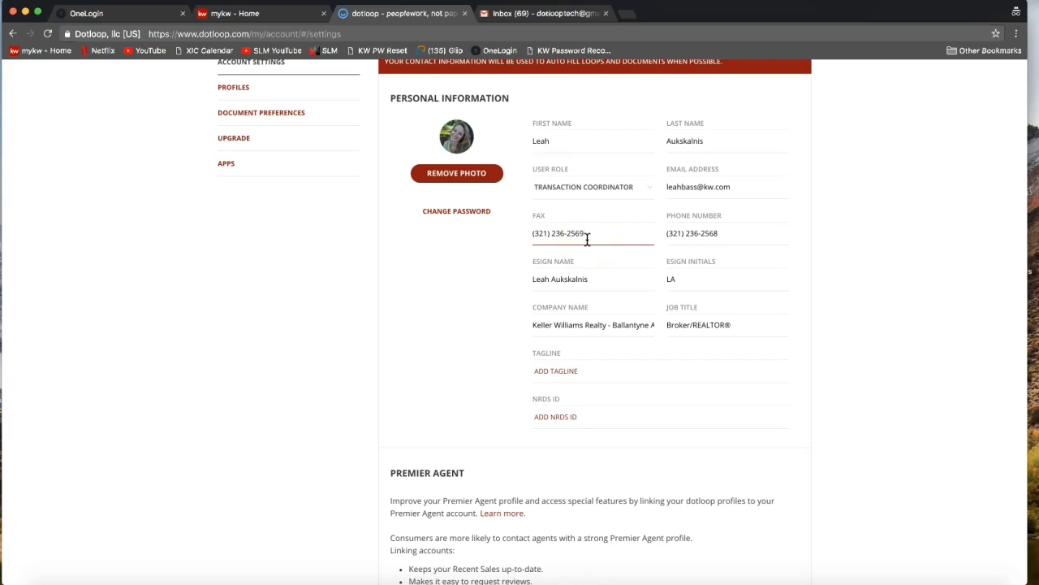
Compare the eSign Name with the eSign Initials to check whether the initials match the full name.
{"action": "left_click", "coordinate": [591, 280]}
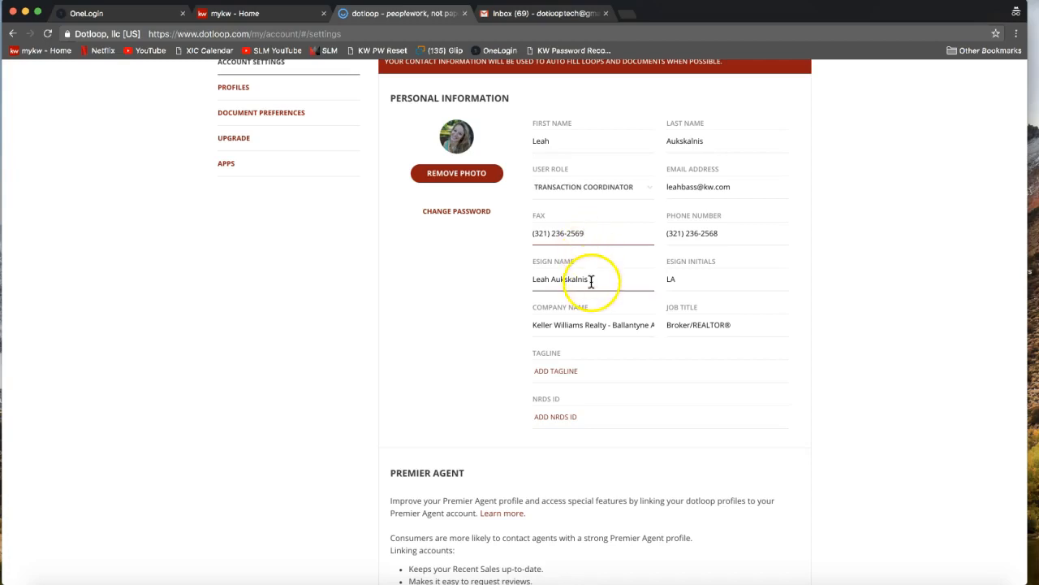
{"action": "left_click", "coordinate": [591, 281]}
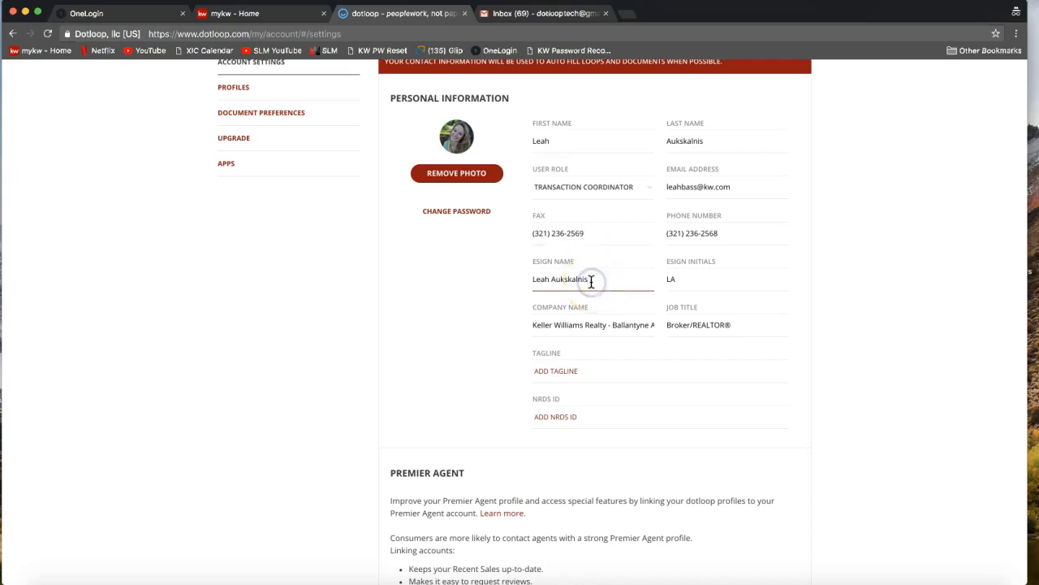
{"action": "left_click", "coordinate": [721, 282]}
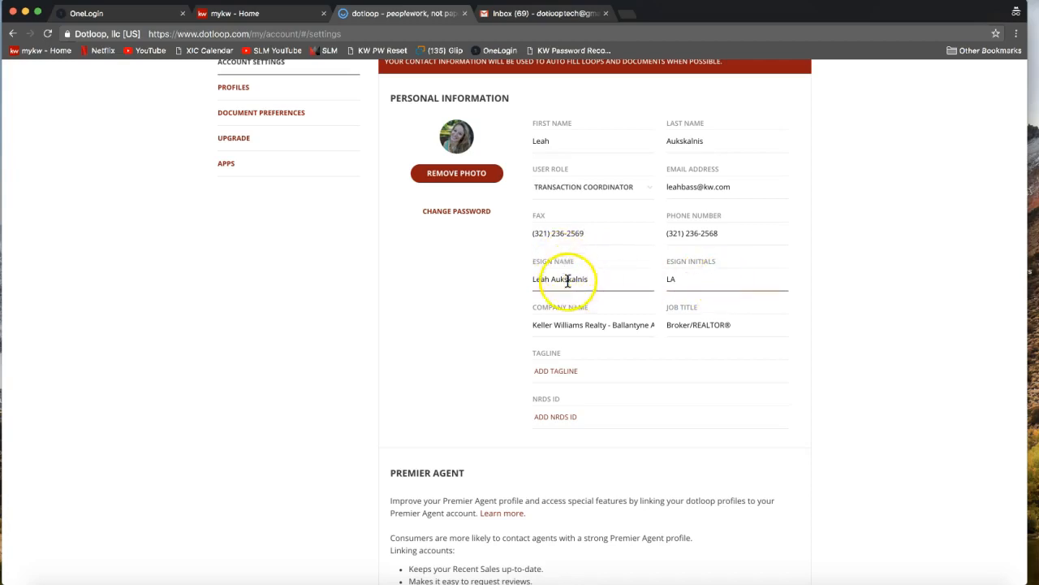
{"action": "left_click", "coordinate": [685, 276]}
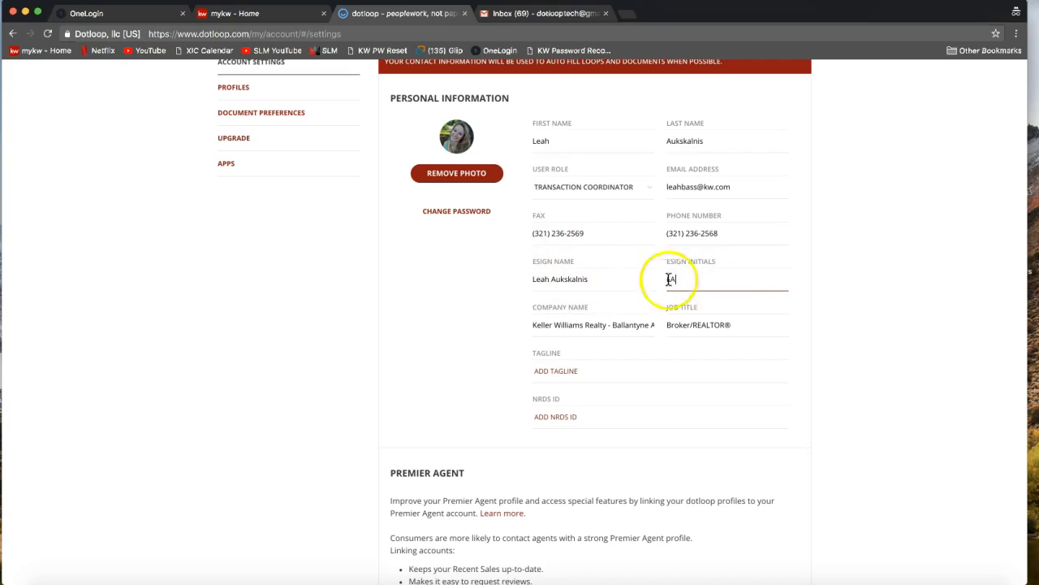
{"action": "left_click", "coordinate": [626, 275]}
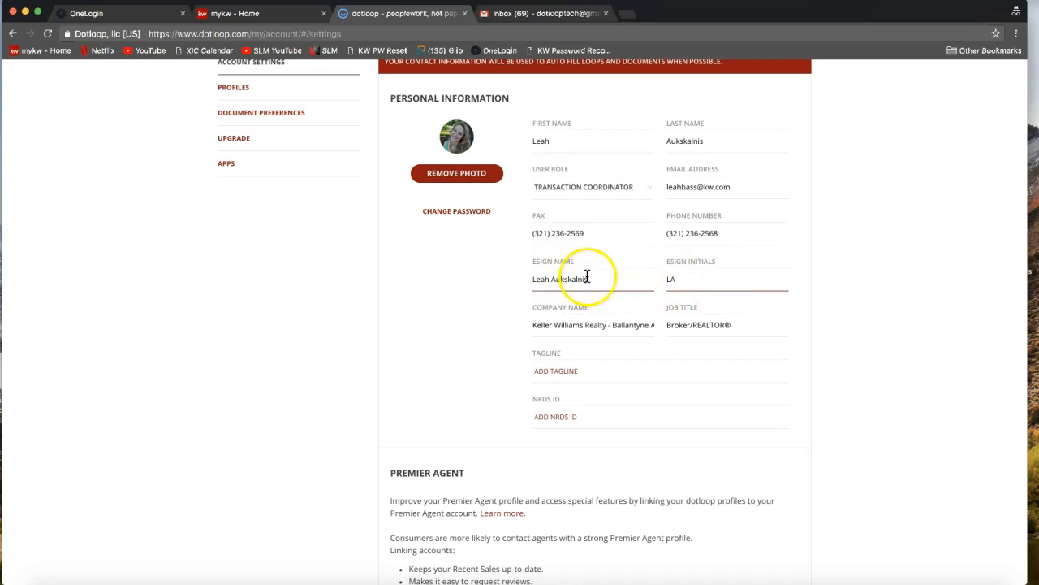
{"action": "left_click", "coordinate": [547, 280]}
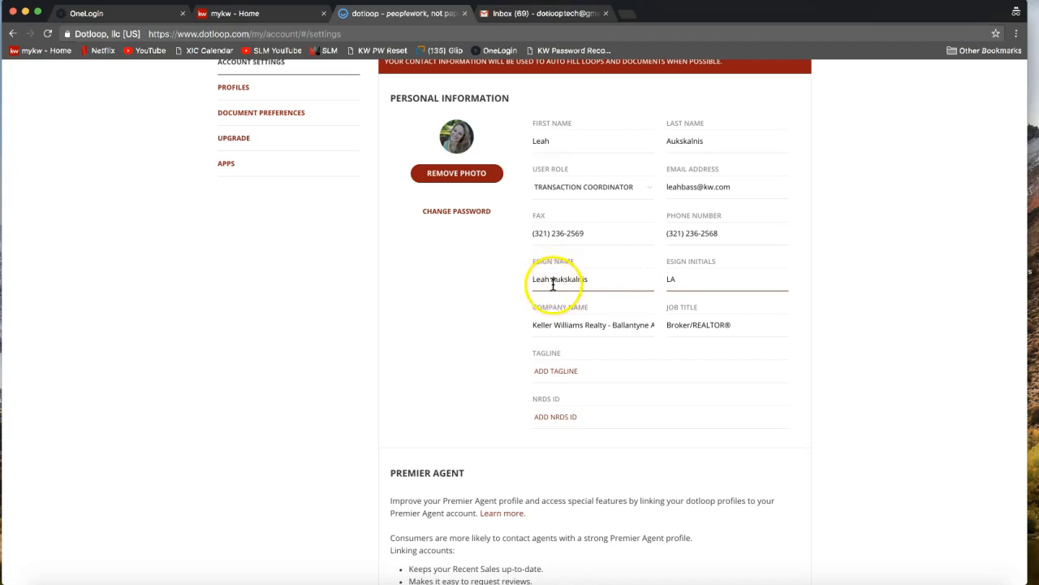
{"action": "left_click", "coordinate": [682, 285]}
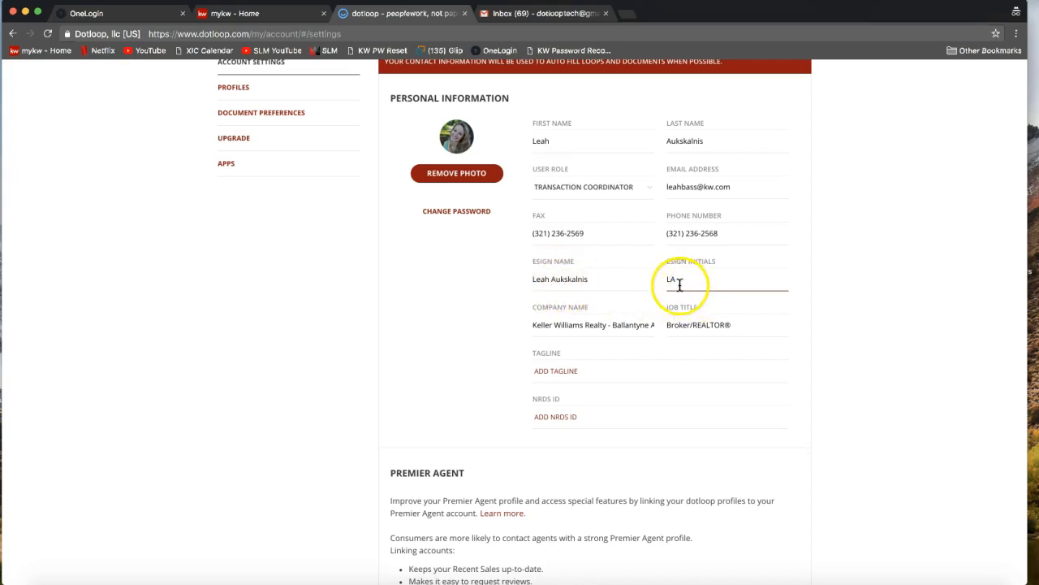
{"action": "left_click", "coordinate": [551, 281]}
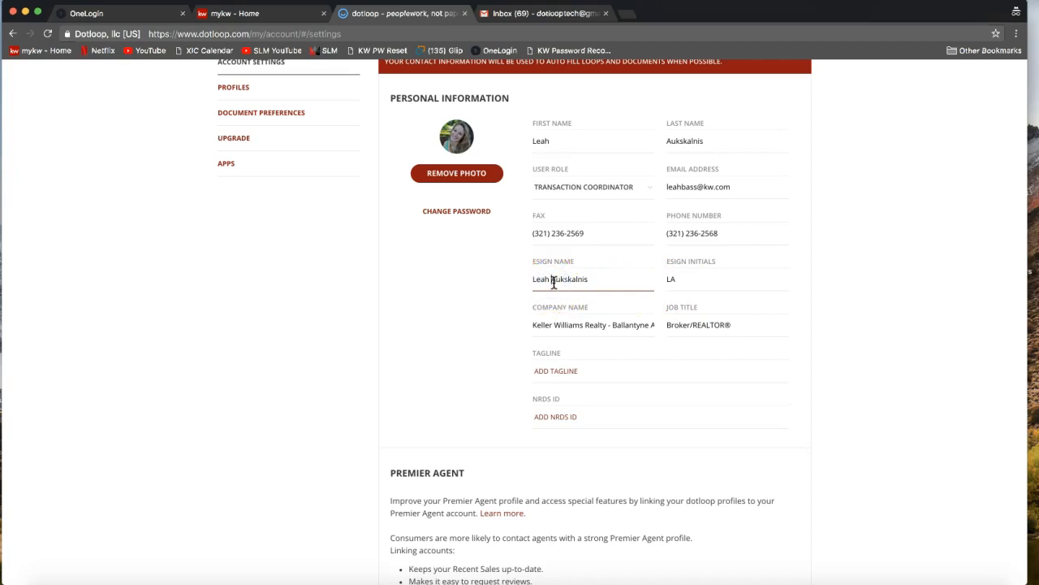
Add a middle initial between the first and last initials in the eSign Initials field.
{"action": "left_click", "coordinate": [670, 280]}
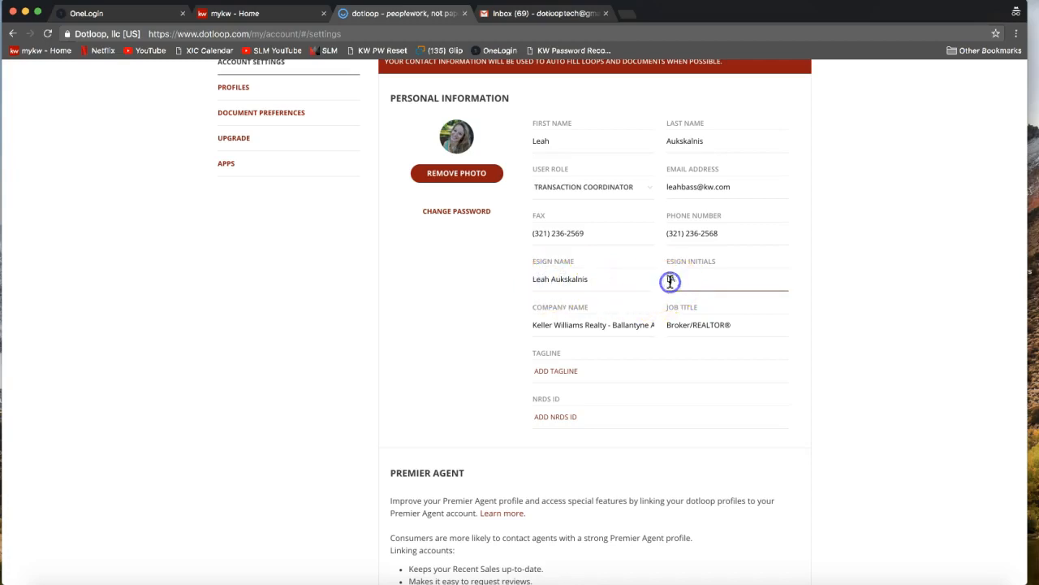
{"action": "type", "text": "NA"}
{"action": "left_click", "coordinate": [671, 283]}
Examine the Company Name field, highlighting its label and the "Ballantyne Area" part of Keller Williams Realty - Ballantyne Area.
{"action": "left_click", "coordinate": [599, 321]}
{"action": "left_click", "coordinate": [545, 321]}
{"action": "left_click_drag", "start_coordinate": [531, 306], "coordinate": [599, 307]}
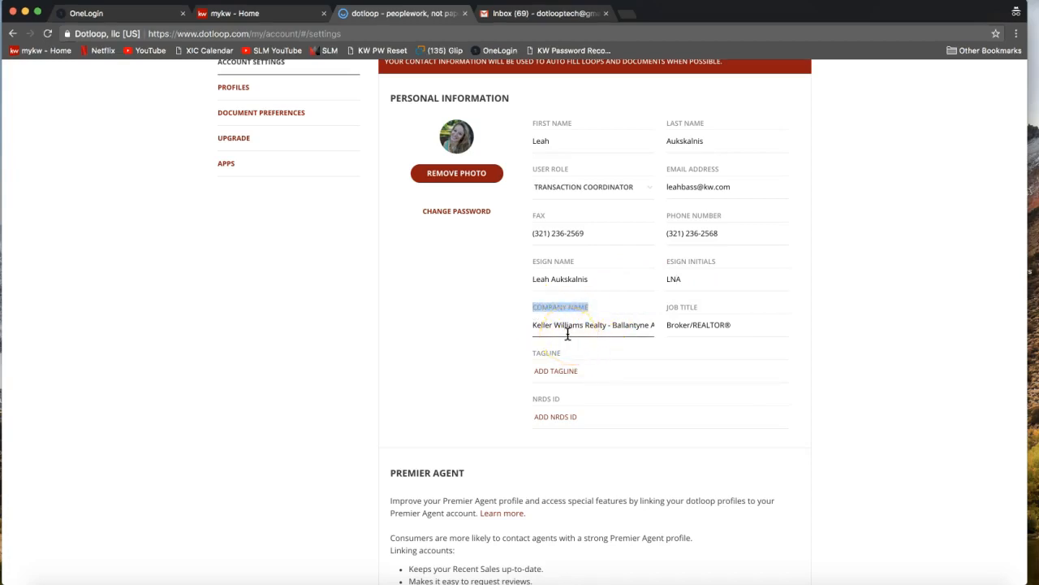
{"action": "left_click", "coordinate": [618, 326]}
{"action": "left_click_drag", "start_coordinate": [617, 327], "coordinate": [657, 327]}
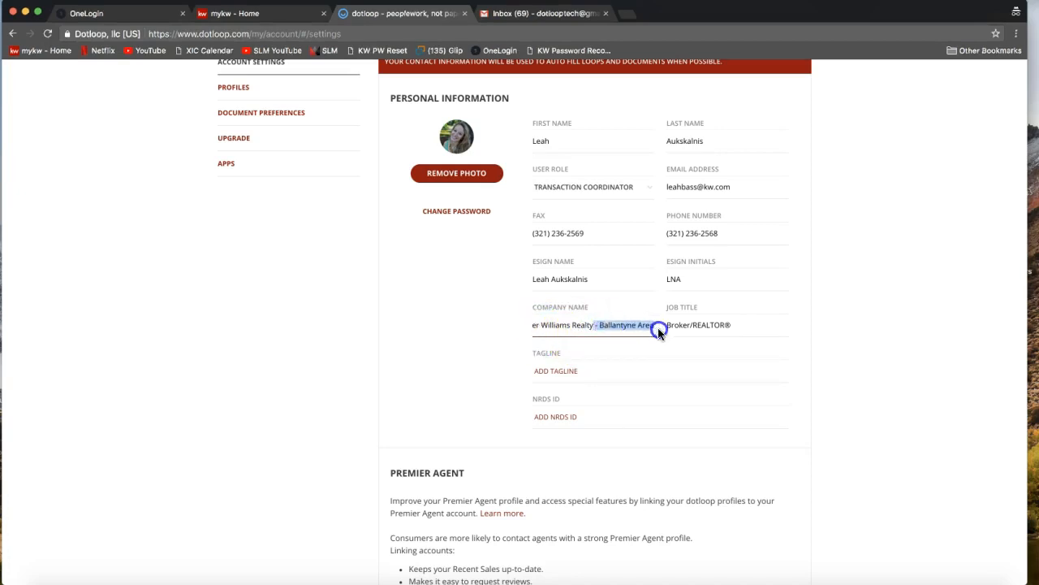
{"action": "left_click", "coordinate": [615, 329]}
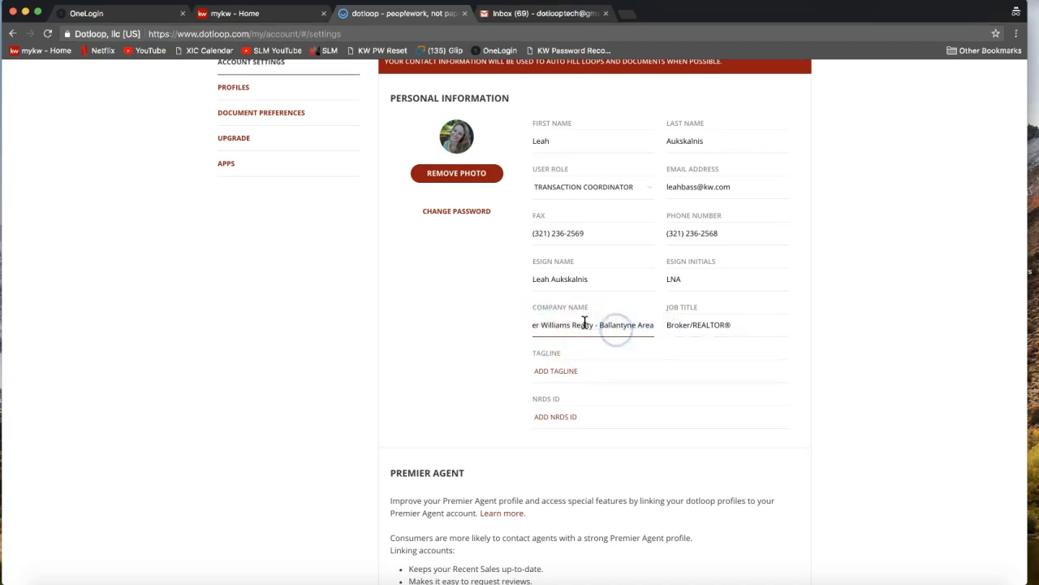
{"action": "left_click_drag", "start_coordinate": [609, 325], "coordinate": [523, 325]}
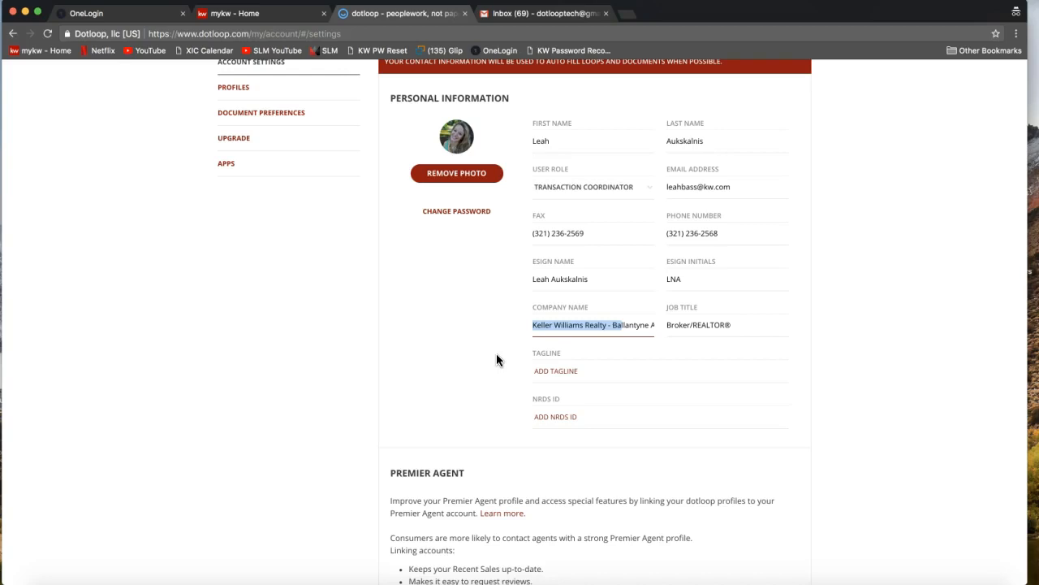
Review the Job Title field and open the empty NRDS ID field for entry.
{"action": "left_click", "coordinate": [704, 326]}
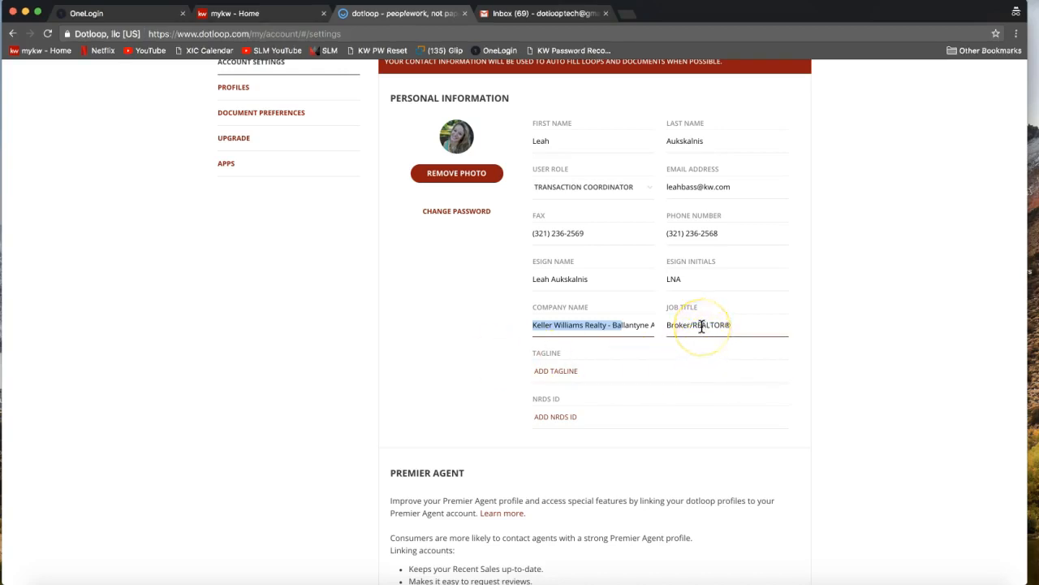
{"action": "left_click", "coordinate": [747, 326]}
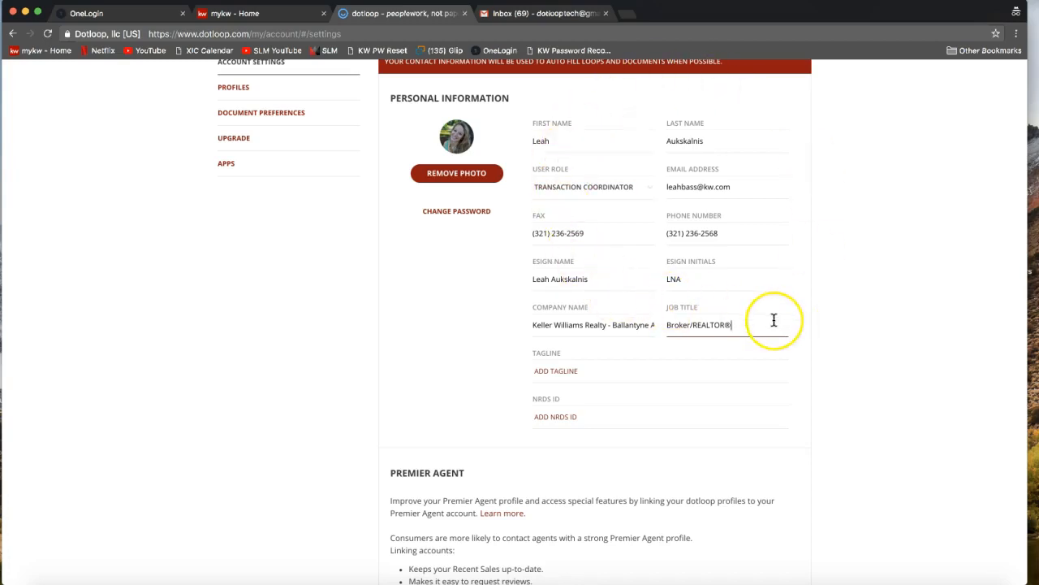
{"action": "left_click", "coordinate": [547, 418]}
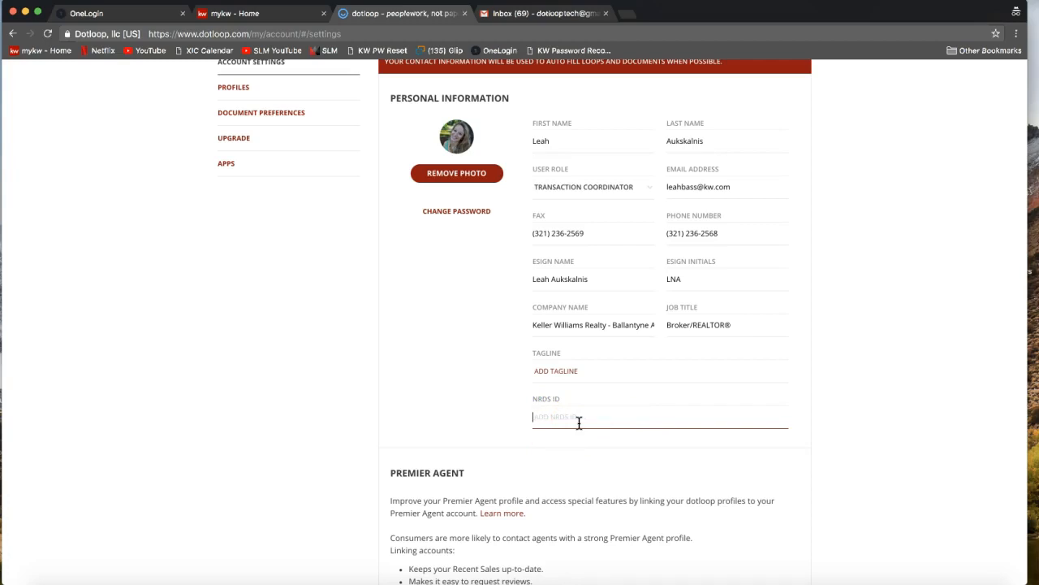
{"action": "left_click", "coordinate": [552, 418]}
Replace the street address in the Address section with the new office street address, including its suite number.
{"action": "scroll", "coordinate": [549, 415], "scroll_direction": "down", "scroll_amount": 5}
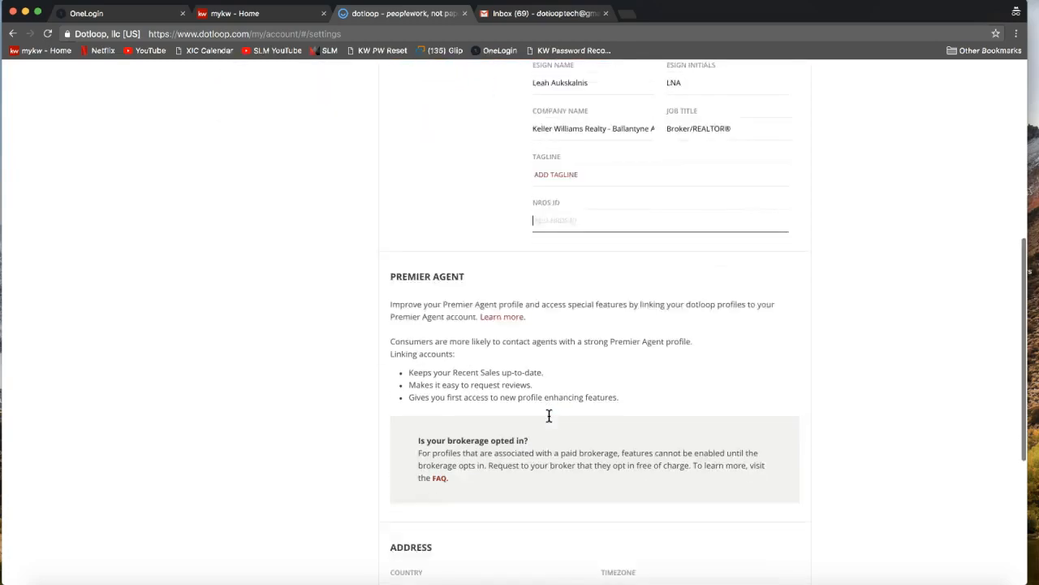
{"action": "scroll", "coordinate": [548, 416], "scroll_direction": "down", "scroll_amount": 5}
{"action": "scroll", "coordinate": [549, 415], "scroll_direction": "down", "scroll_amount": 1}
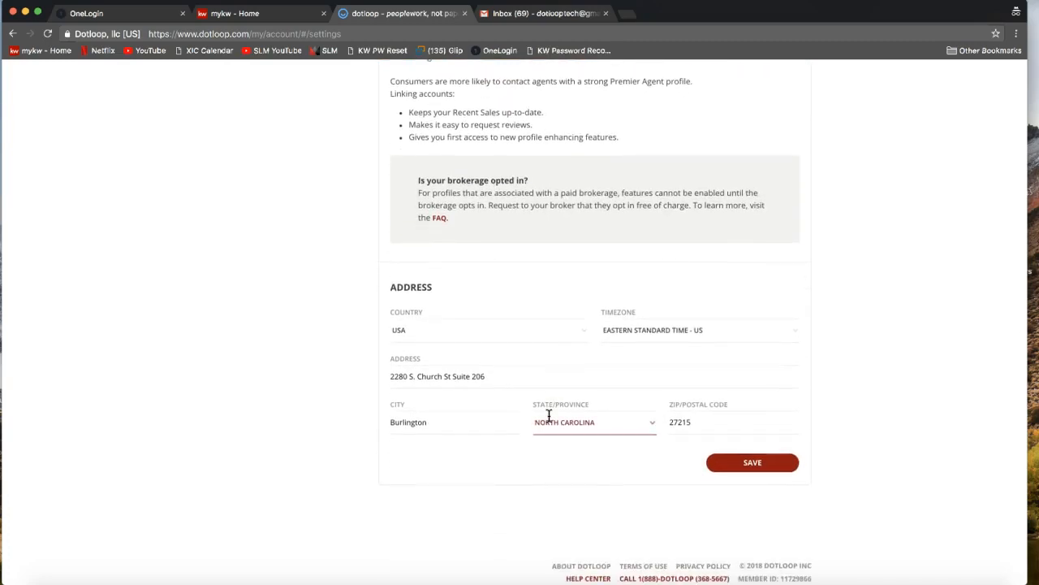
{"action": "left_click", "coordinate": [471, 376]}
{"action": "triple_click", "coordinate": [463, 375]}
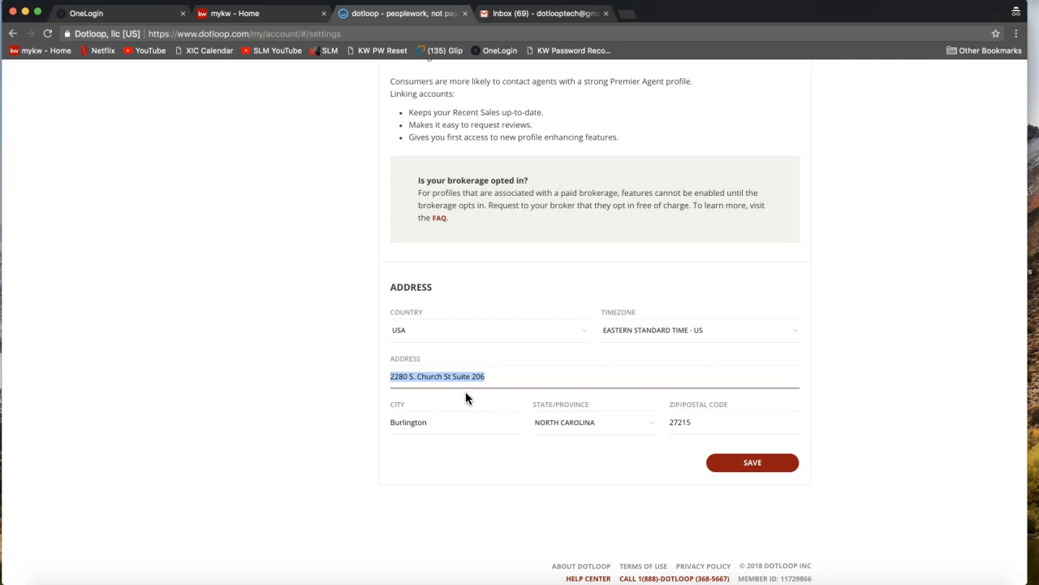
{"action": "type", "text": "3430 Toringdon "}
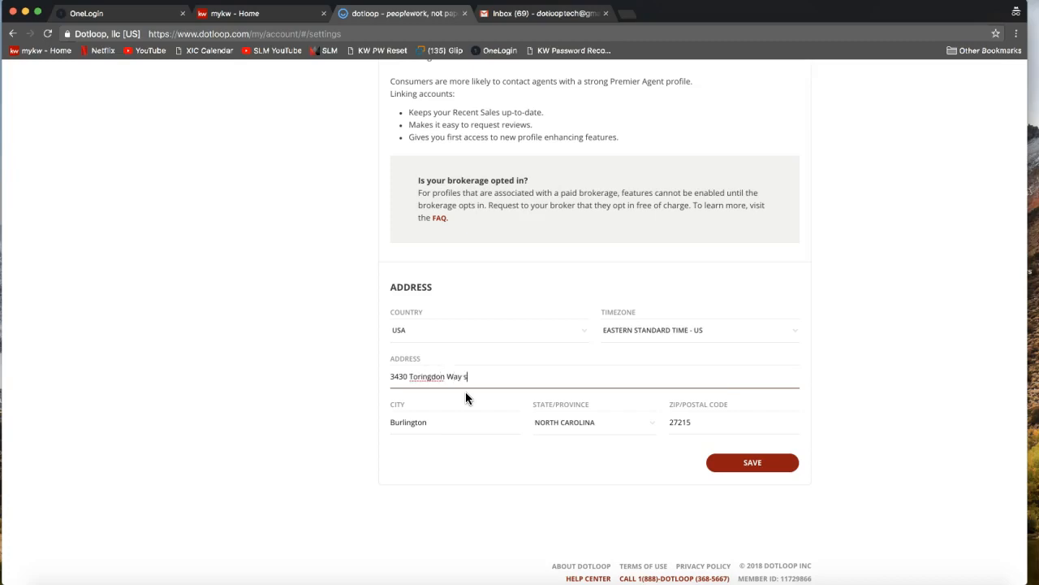
{"action": "type", "text": "Way Suite 200"}
Enter the new office's city and ZIP code in the Address section and save the account settings.
{"action": "double_click", "coordinate": [447, 423]}
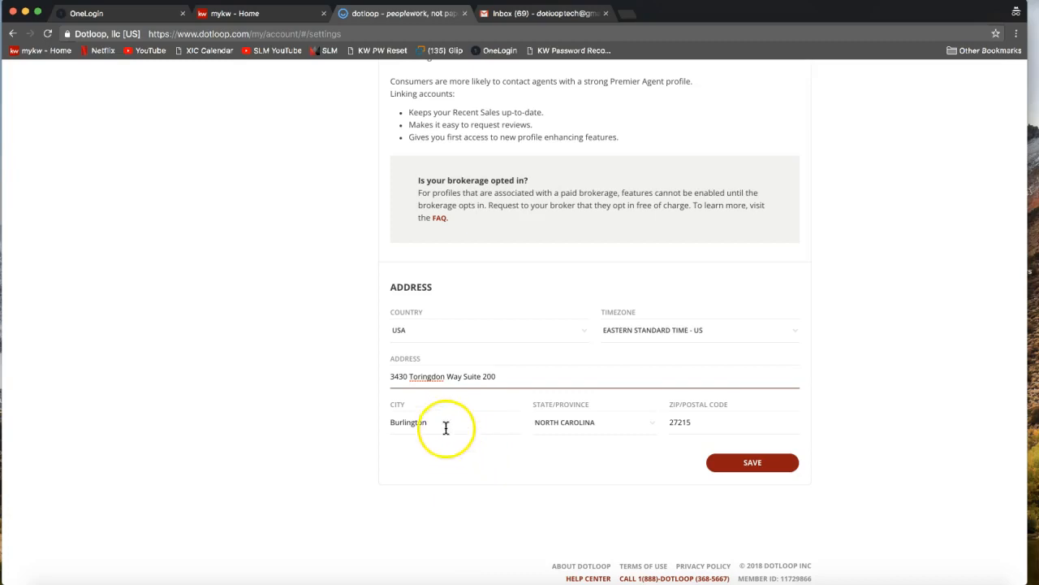
{"action": "type", "text": "Charlotte"}
{"action": "key", "text": "Tab"}
{"action": "key", "text": "Tab"}
{"action": "key", "text": "super+a"}
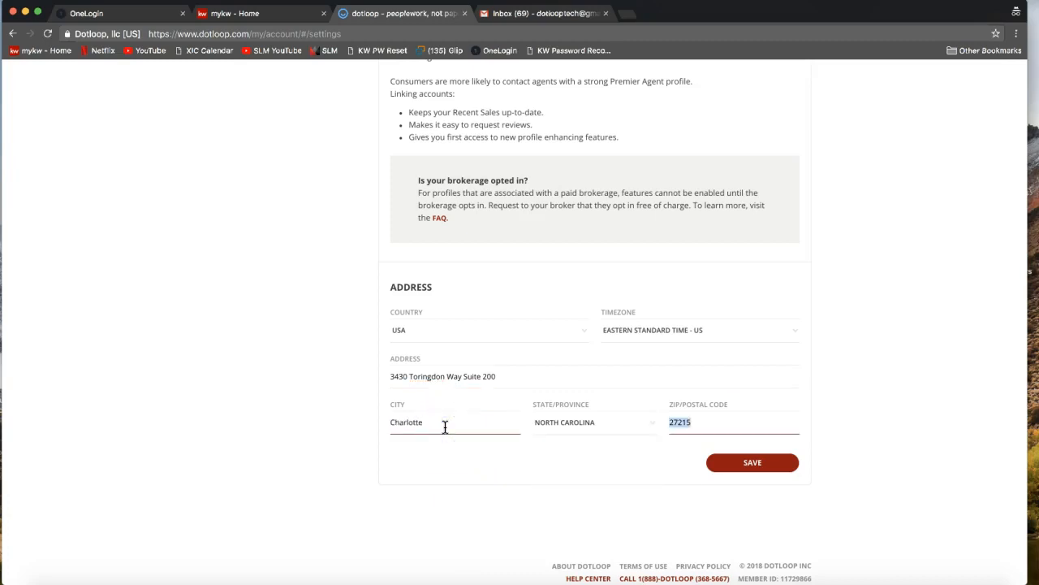
{"action": "type", "text": "28277"}
{"action": "left_click", "coordinate": [449, 425]}
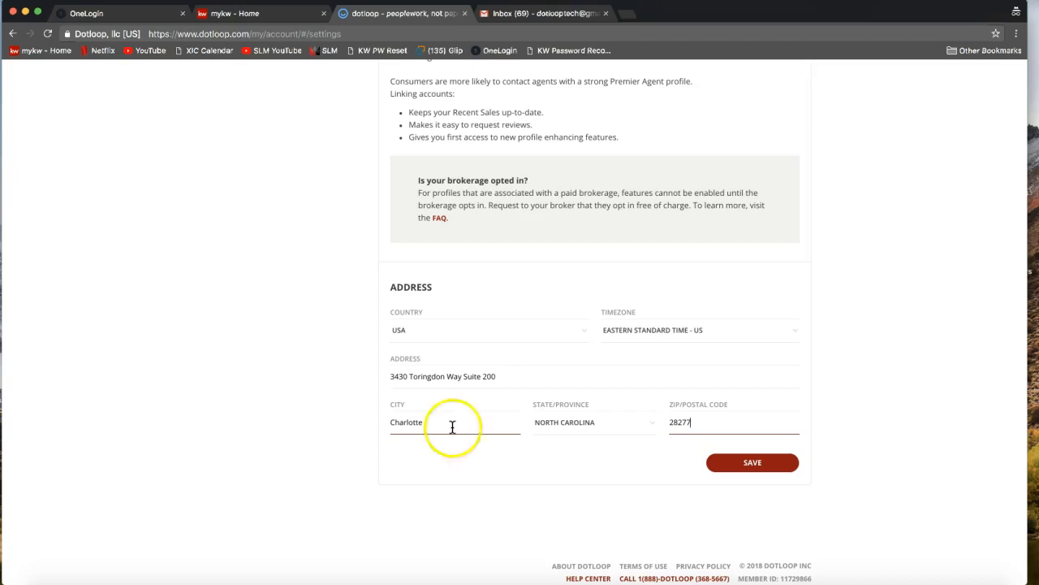
{"action": "left_click", "coordinate": [755, 468]}
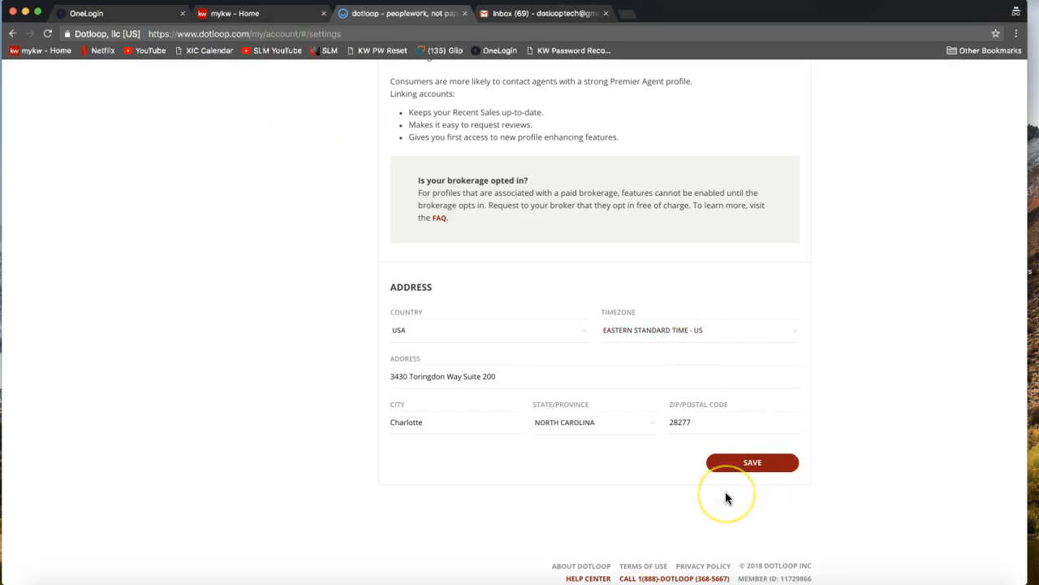
Open the Profiles section of My Account and look over the list of available profiles.
{"action": "scroll", "coordinate": [725, 497], "scroll_direction": "up", "scroll_amount": 15}
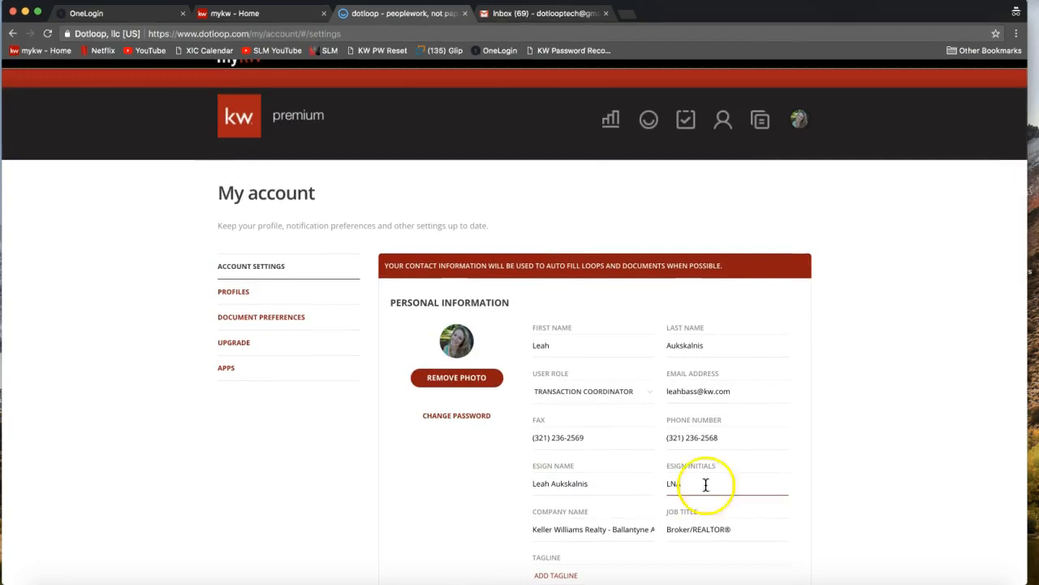
{"action": "left_click", "coordinate": [240, 298]}
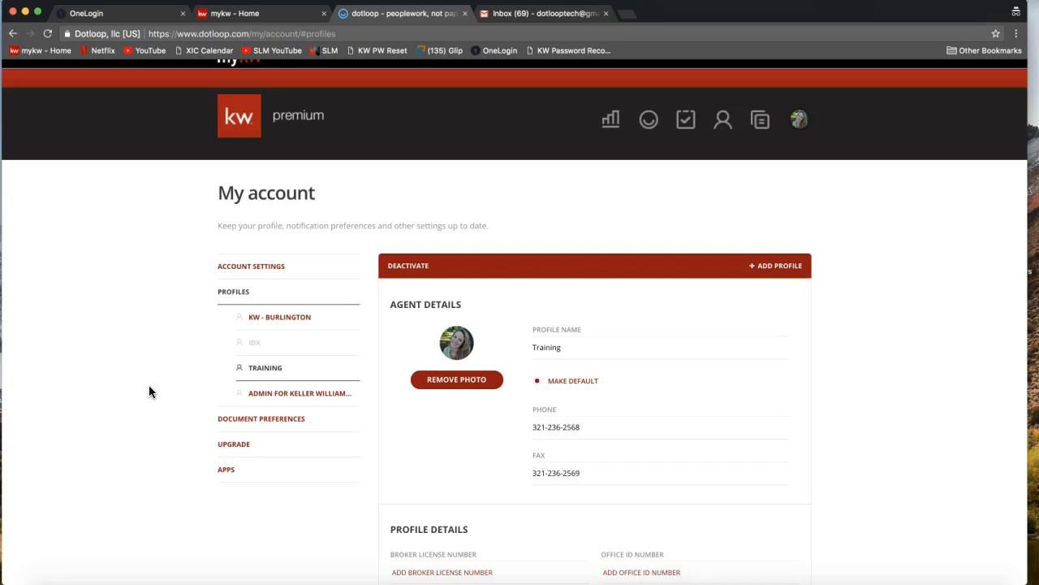
{"action": "left_click", "coordinate": [397, 415]}
{"action": "scroll", "coordinate": [398, 416], "scroll_direction": "down", "scroll_amount": 2}
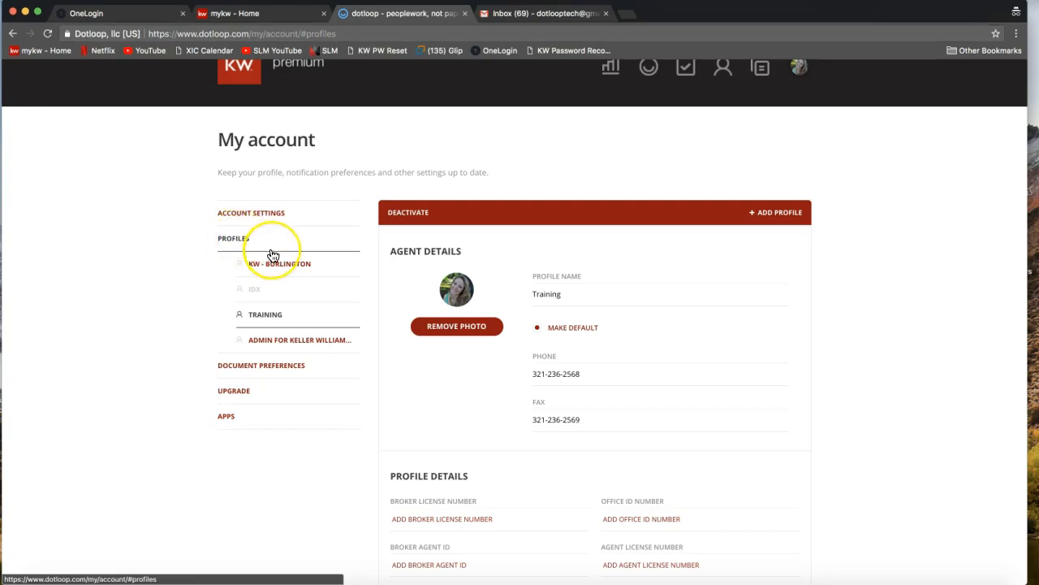
{"action": "left_click_drag", "start_coordinate": [274, 259], "coordinate": [286, 321]}
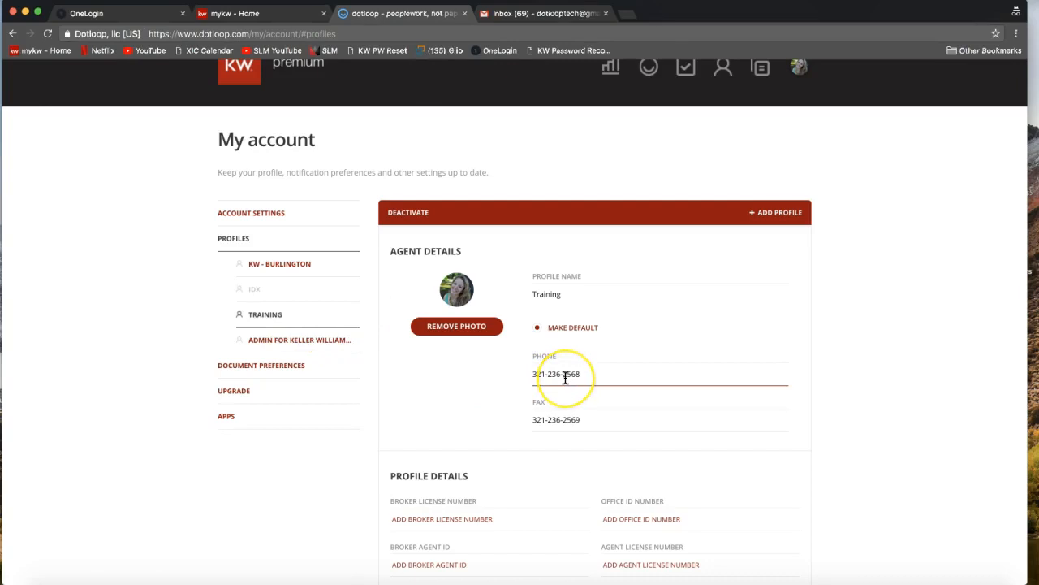
Check the Phone and Fax fields in the Training profile's Agent Details.
{"action": "scroll", "coordinate": [563, 373], "scroll_direction": "down", "scroll_amount": 2}
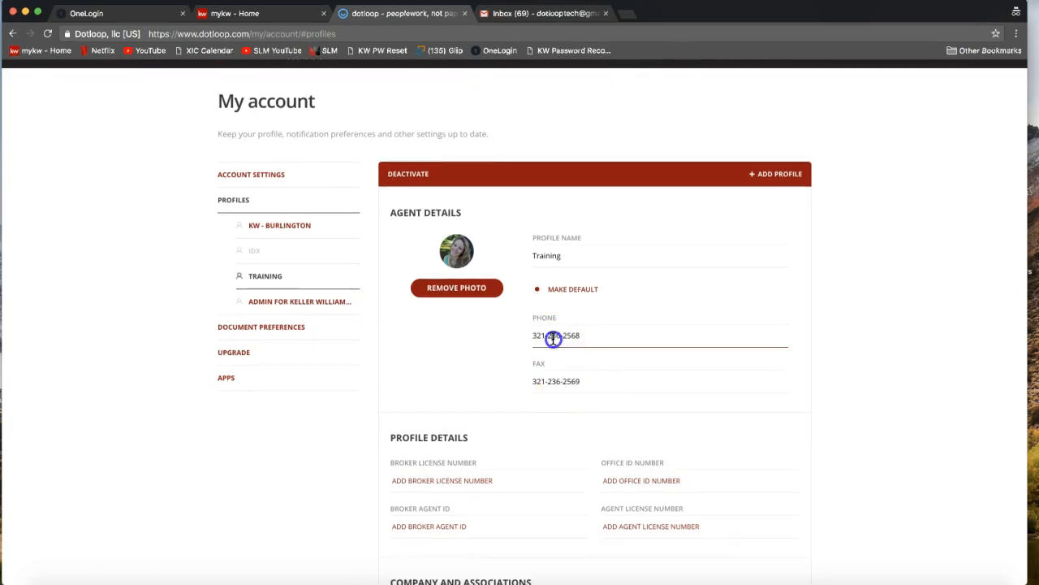
{"action": "left_click", "coordinate": [558, 378]}
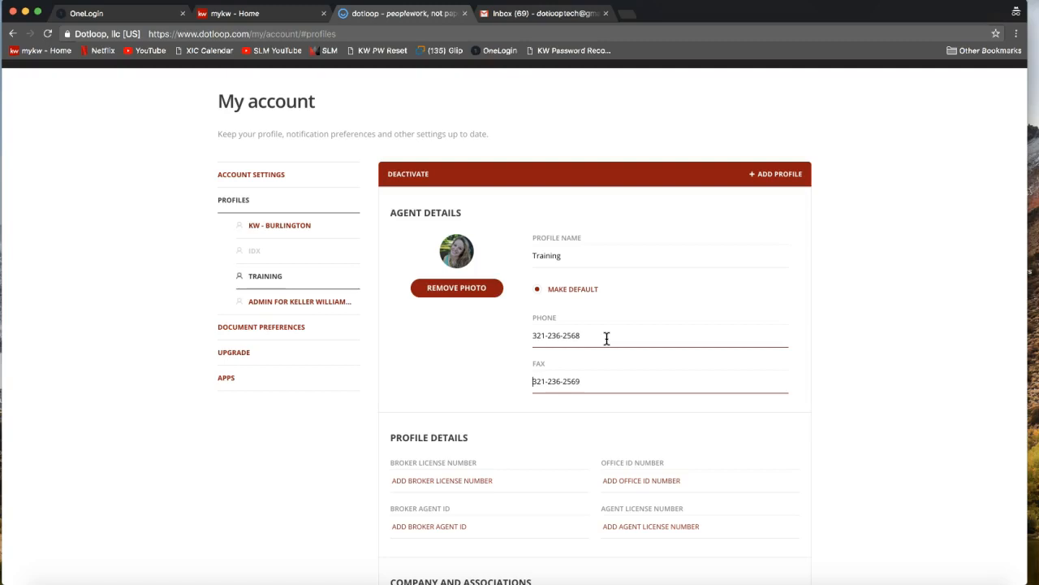
{"action": "left_click", "coordinate": [566, 416]}
Review the Profile Details section, opening the empty Agent License Number and Broker License Number fields.
{"action": "scroll", "coordinate": [553, 426], "scroll_direction": "down", "scroll_amount": 3}
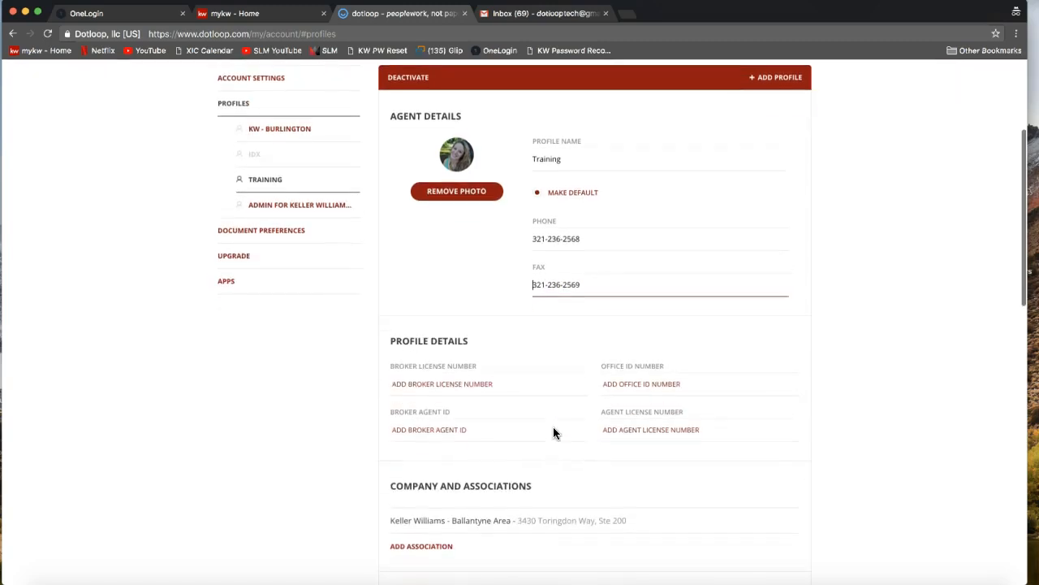
{"action": "left_click_drag", "start_coordinate": [393, 342], "coordinate": [483, 342]}
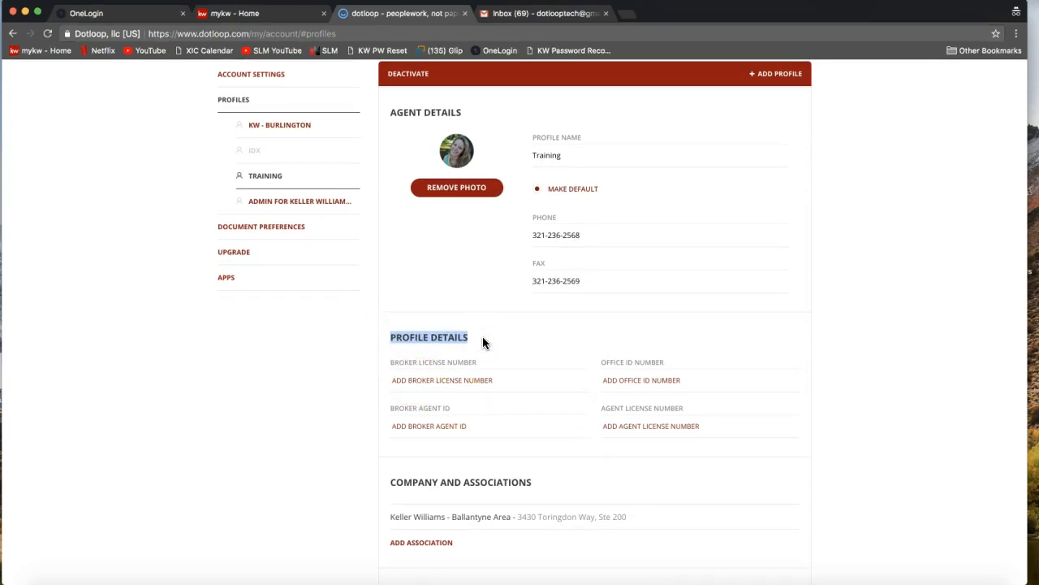
{"action": "left_click", "coordinate": [626, 426]}
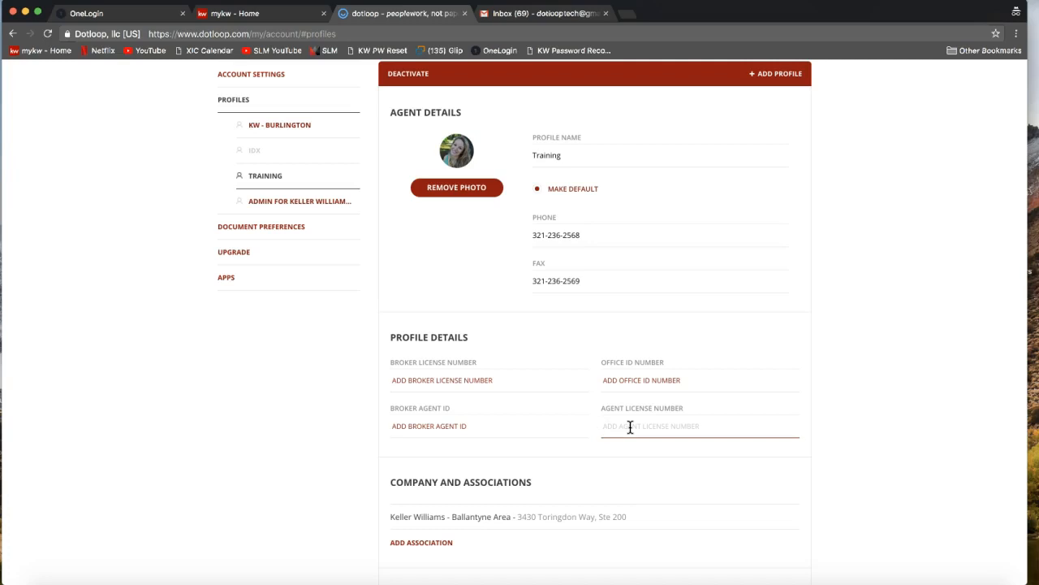
{"action": "left_click", "coordinate": [492, 376]}
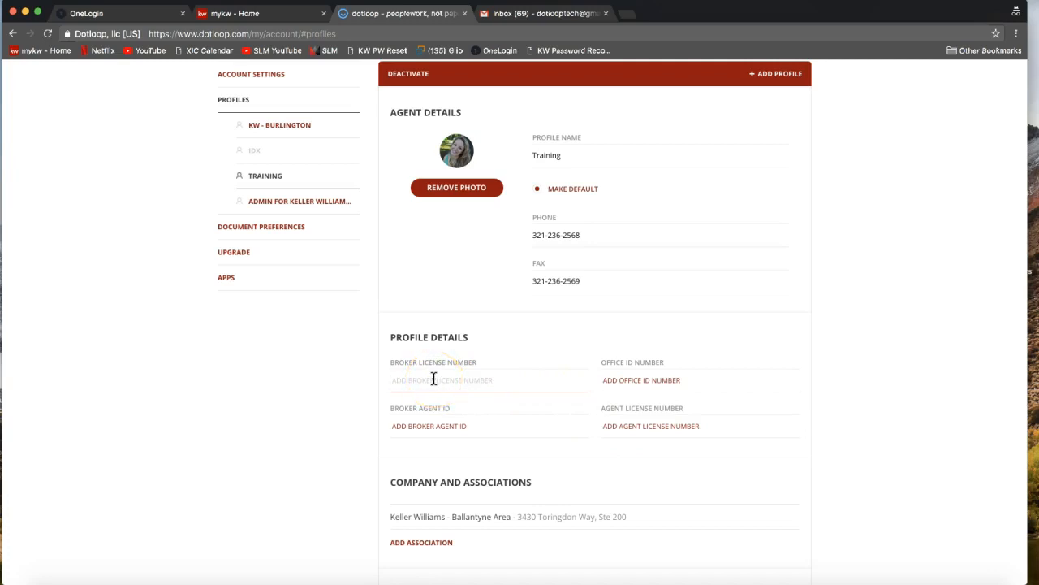
{"action": "left_click", "coordinate": [682, 431]}
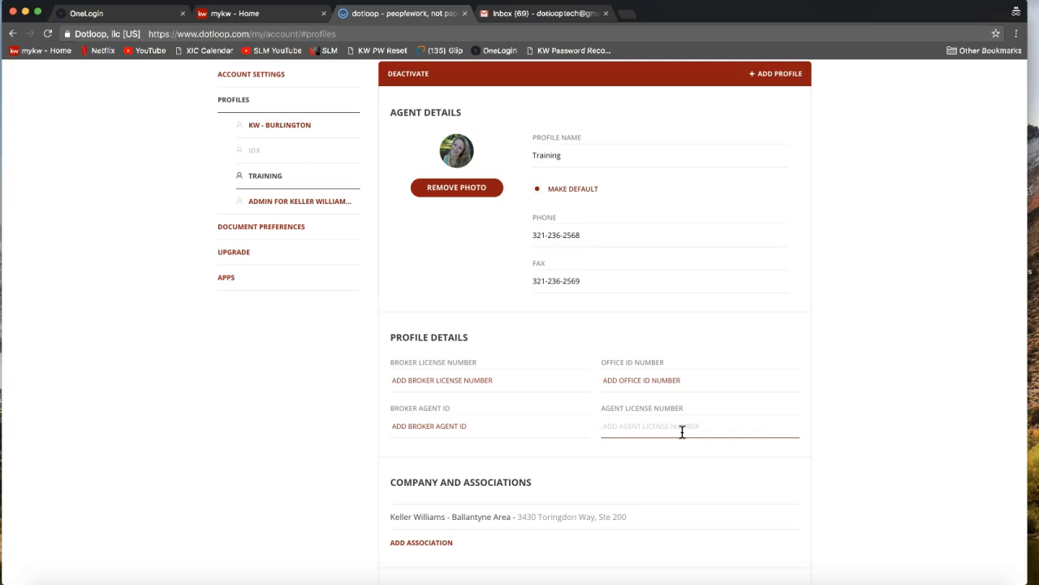
Examine the Training profile's Company and Associations section, including the listed Keller Williams office and the option for adding an association.
{"action": "scroll", "coordinate": [682, 432], "scroll_direction": "down", "scroll_amount": 2}
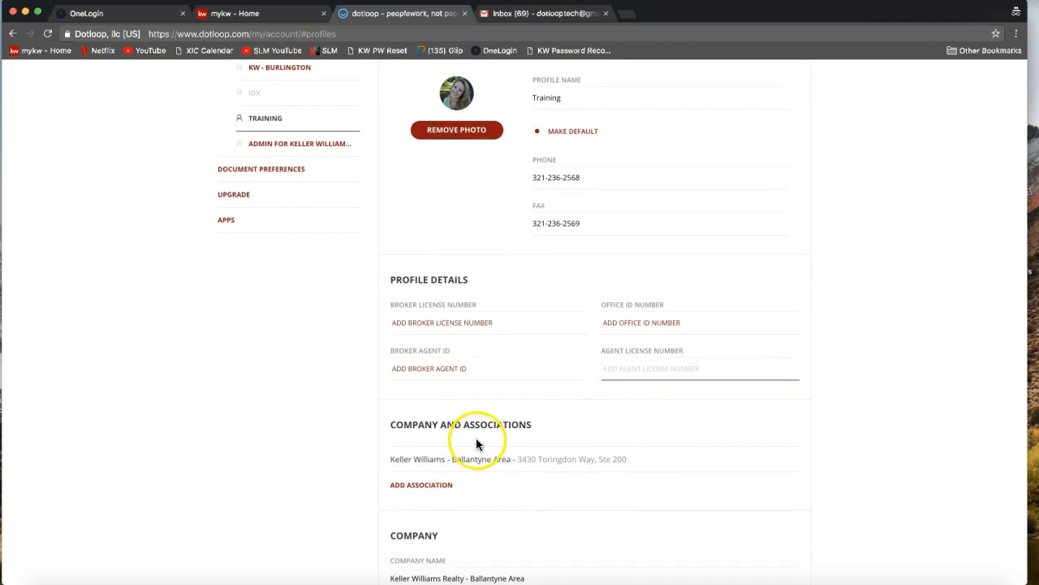
{"action": "scroll", "coordinate": [472, 463], "scroll_direction": "down", "scroll_amount": 1}
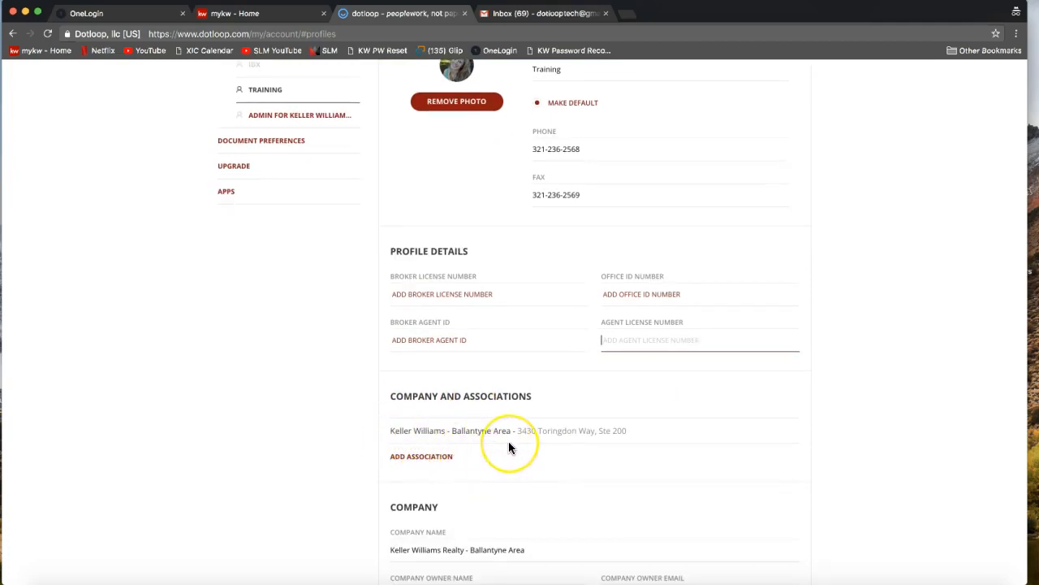
{"action": "scroll", "coordinate": [508, 441], "scroll_direction": "up", "scroll_amount": 1}
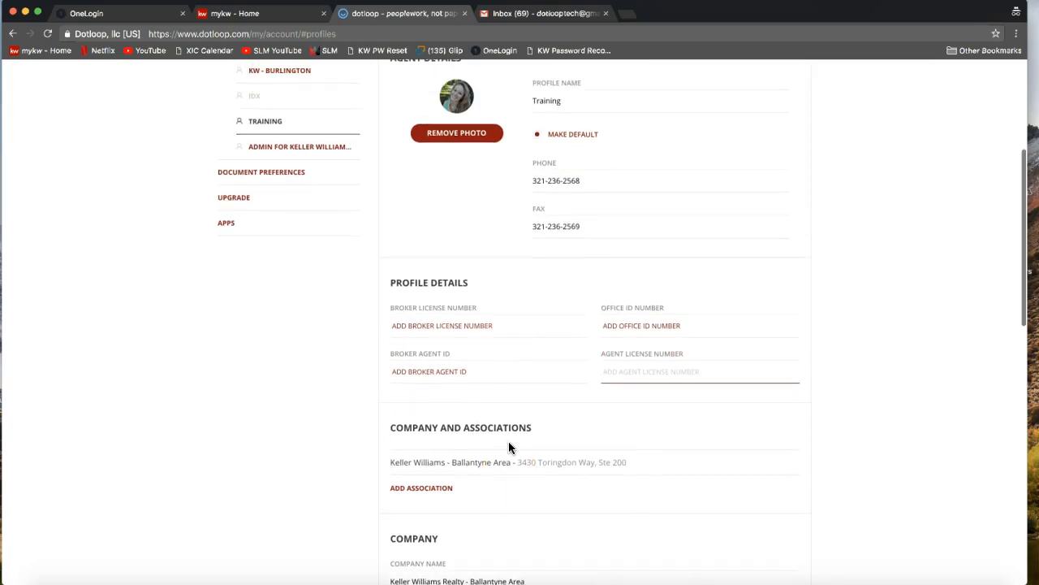
{"action": "scroll", "coordinate": [409, 446], "scroll_direction": "up", "scroll_amount": 1}
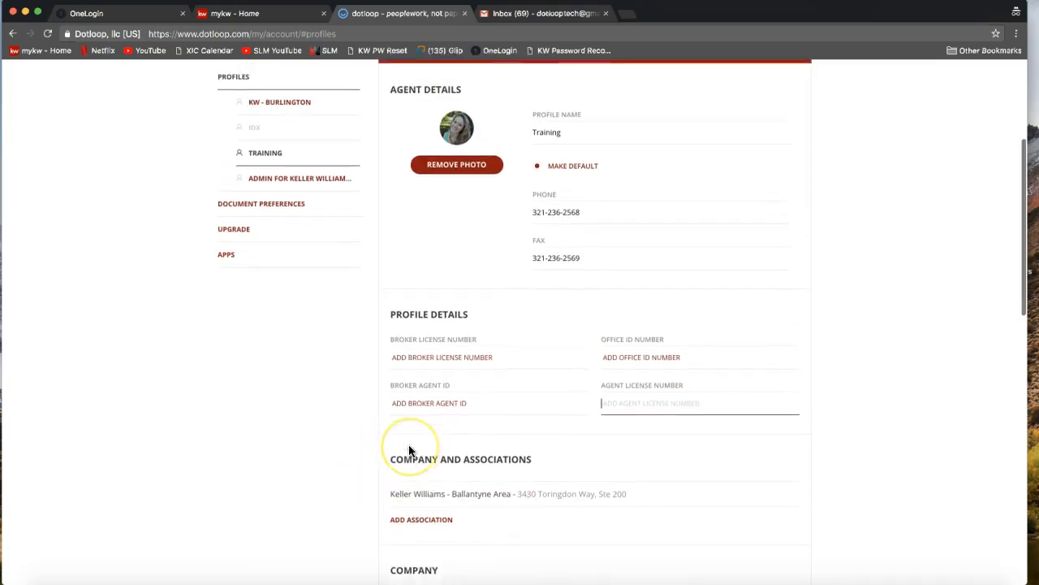
{"action": "scroll", "coordinate": [409, 447], "scroll_direction": "up", "scroll_amount": 6}
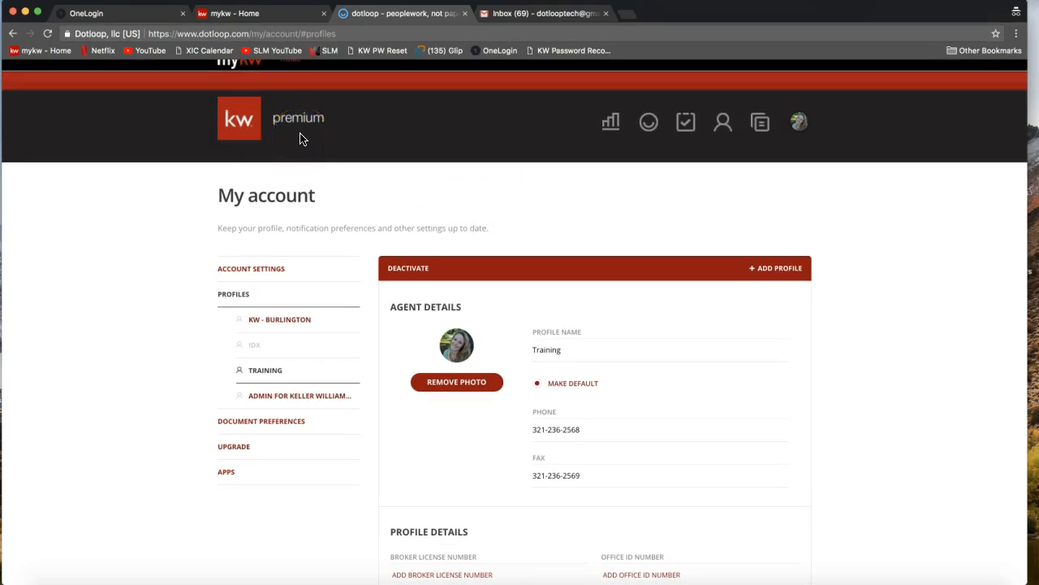
{"action": "scroll", "coordinate": [301, 139], "scroll_direction": "down", "scroll_amount": 3}
{"action": "scroll", "coordinate": [300, 139], "scroll_direction": "down", "scroll_amount": 2}
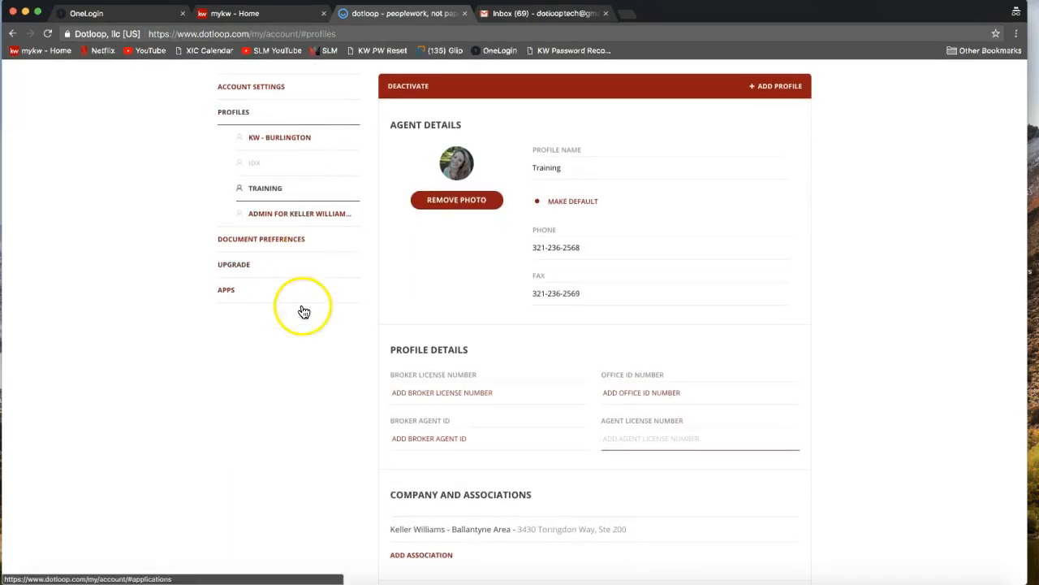
{"action": "scroll", "coordinate": [300, 313], "scroll_direction": "down", "scroll_amount": 2}
{"action": "scroll", "coordinate": [300, 315], "scroll_direction": "down", "scroll_amount": 1}
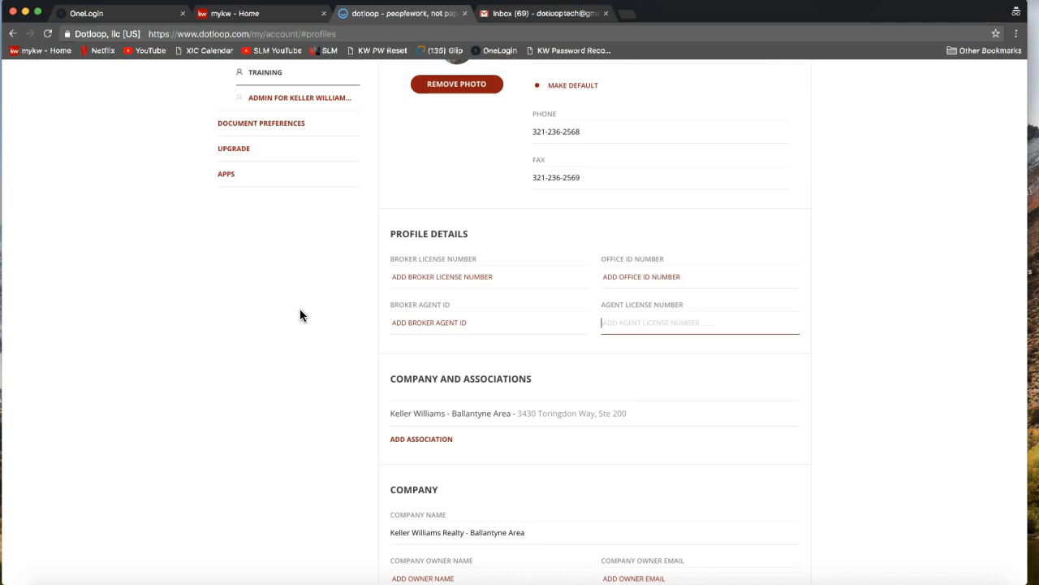
{"action": "scroll", "coordinate": [328, 374], "scroll_direction": "down", "scroll_amount": 2}
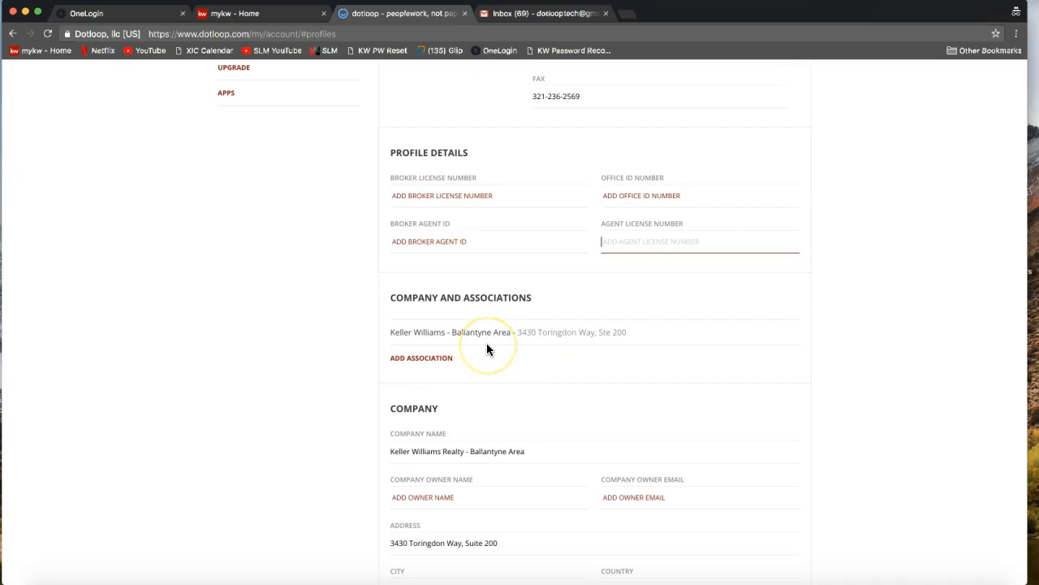
{"action": "scroll", "coordinate": [487, 350], "scroll_direction": "down", "scroll_amount": 1}
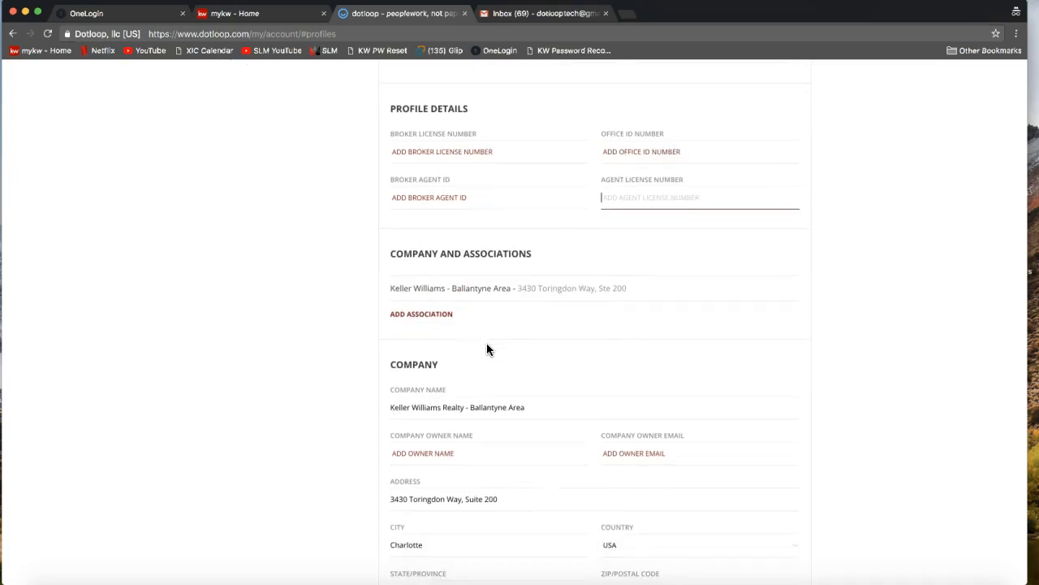
Review the Company section of the profile, checking the Company Name, Address and City fields.
{"action": "scroll", "coordinate": [487, 349], "scroll_direction": "down", "scroll_amount": 4}
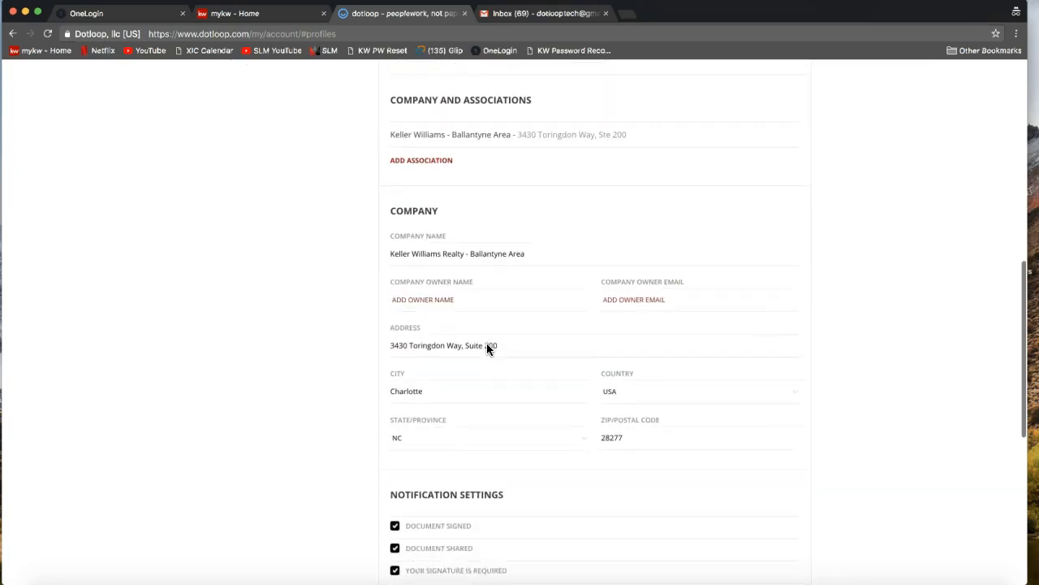
{"action": "double_click", "coordinate": [406, 201]}
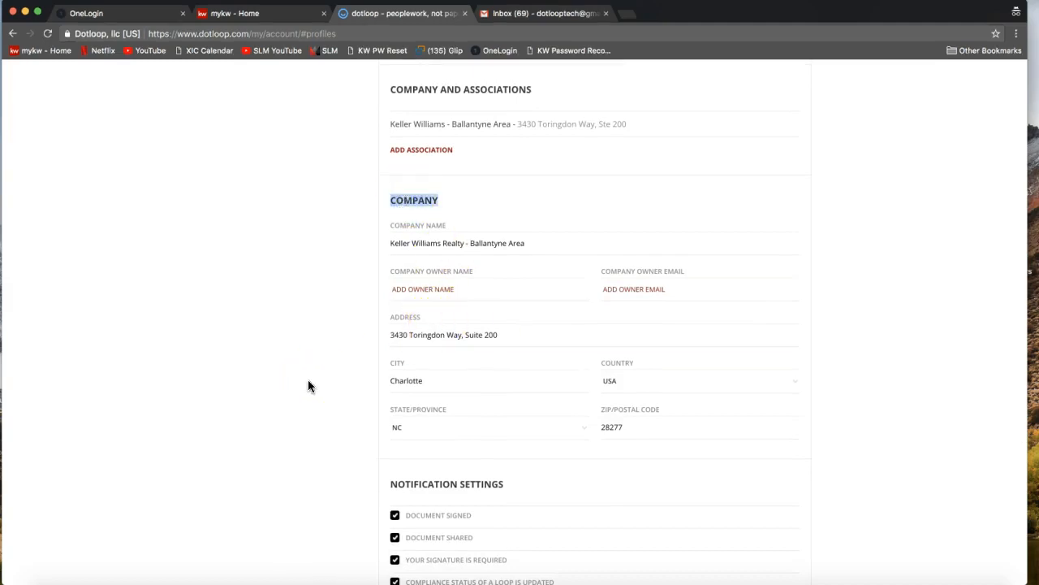
{"action": "left_click_drag", "start_coordinate": [390, 225], "coordinate": [440, 227]}
{"action": "left_click", "coordinate": [410, 242]}
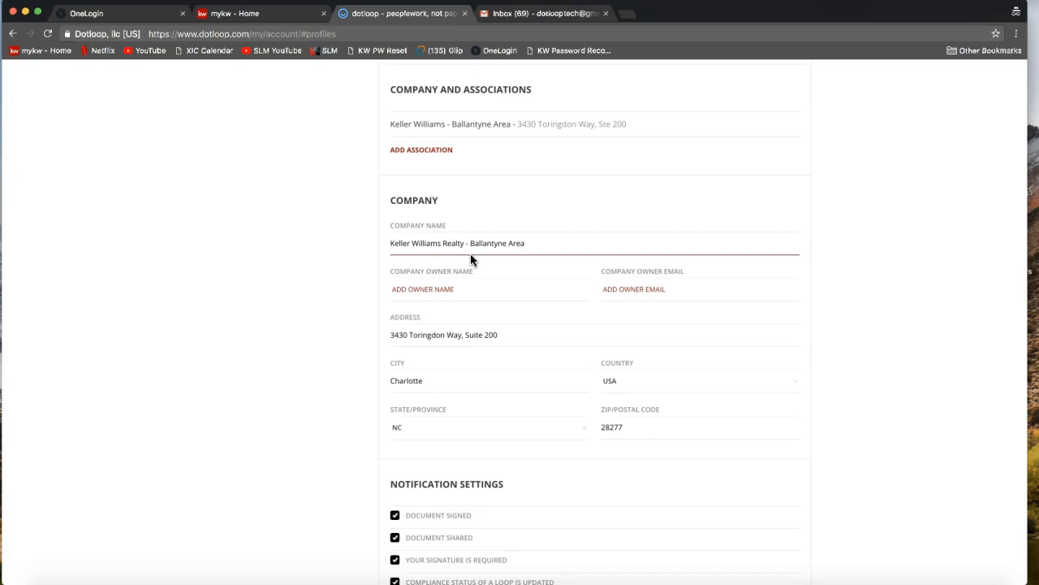
{"action": "left_click", "coordinate": [453, 337]}
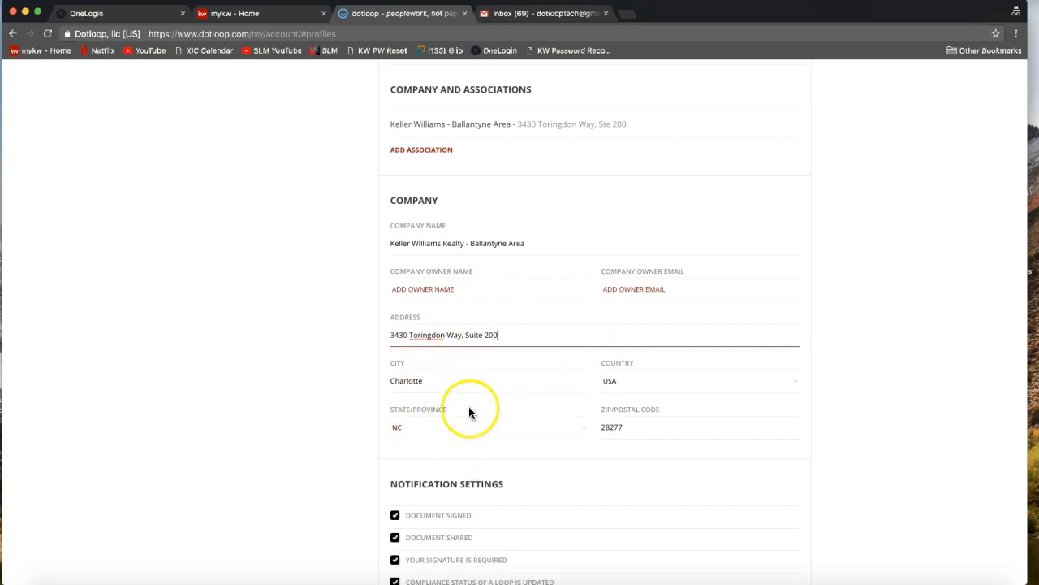
{"action": "scroll", "coordinate": [297, 441], "scroll_direction": "down", "scroll_amount": 1}
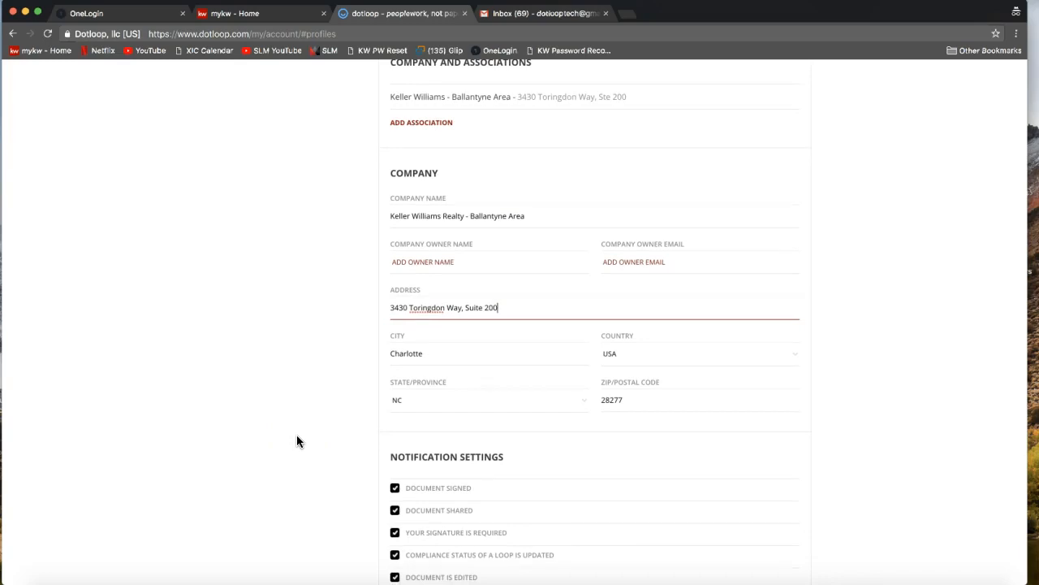
{"action": "left_click", "coordinate": [451, 320]}
{"action": "left_click", "coordinate": [441, 359]}
Review the Notification Settings and their Email options, and save the Training profile.
{"action": "scroll", "coordinate": [379, 392], "scroll_direction": "down", "scroll_amount": 5}
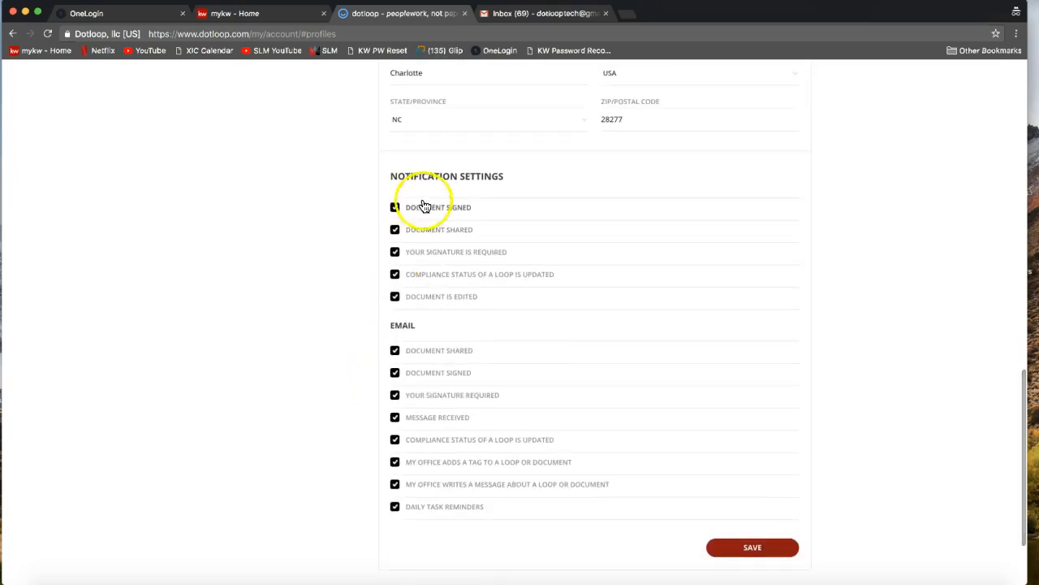
{"action": "triple_click", "coordinate": [404, 174]}
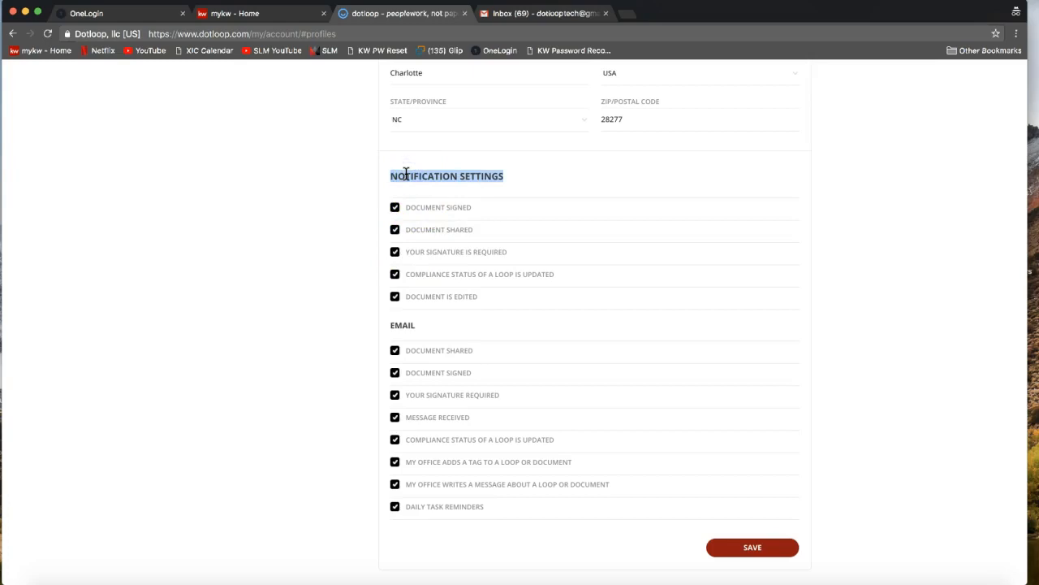
{"action": "double_click", "coordinate": [400, 325]}
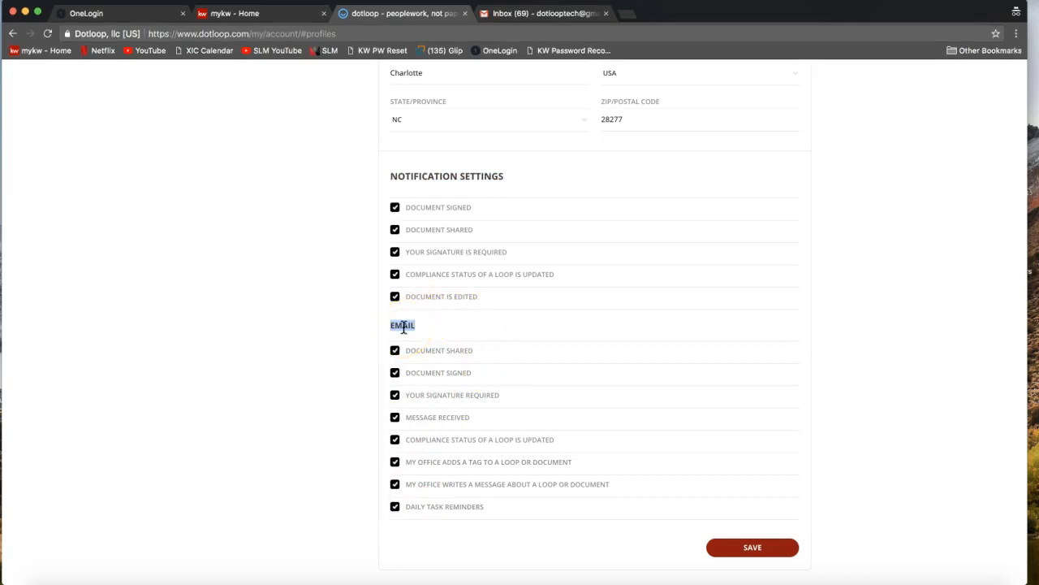
{"action": "left_click", "coordinate": [396, 374]}
{"action": "scroll", "coordinate": [961, 365], "scroll_direction": "down", "scroll_amount": 2}
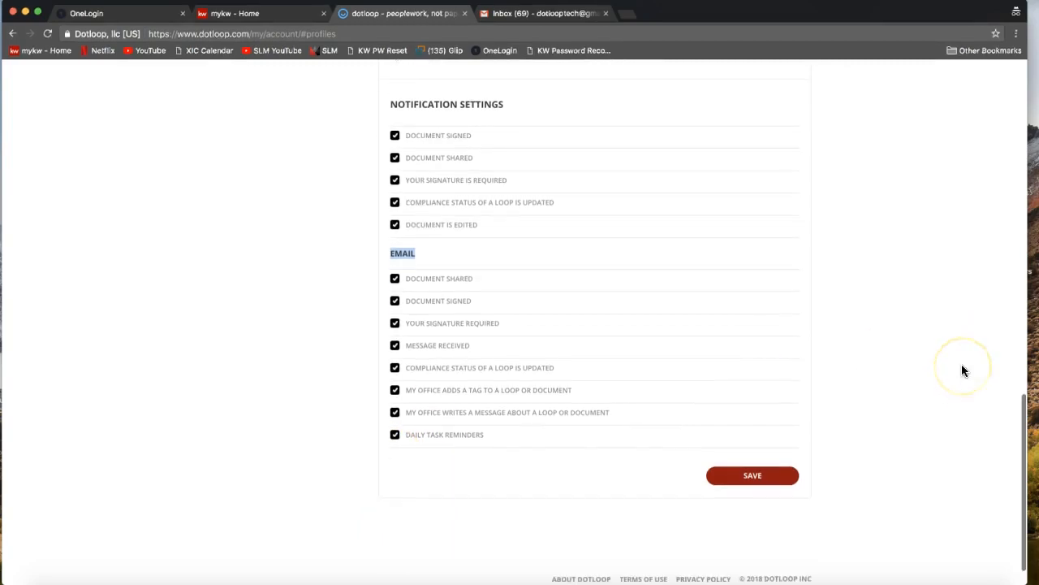
{"action": "left_click", "coordinate": [752, 480]}
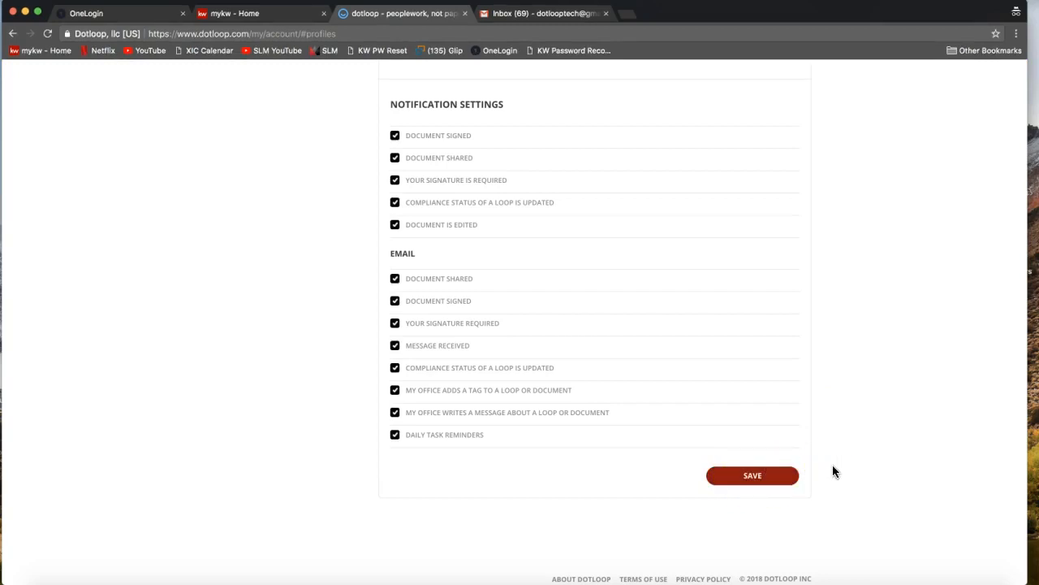
Open the Templates page and look through its list of document folders.
{"action": "scroll", "coordinate": [833, 467], "scroll_direction": "up", "scroll_amount": 13}
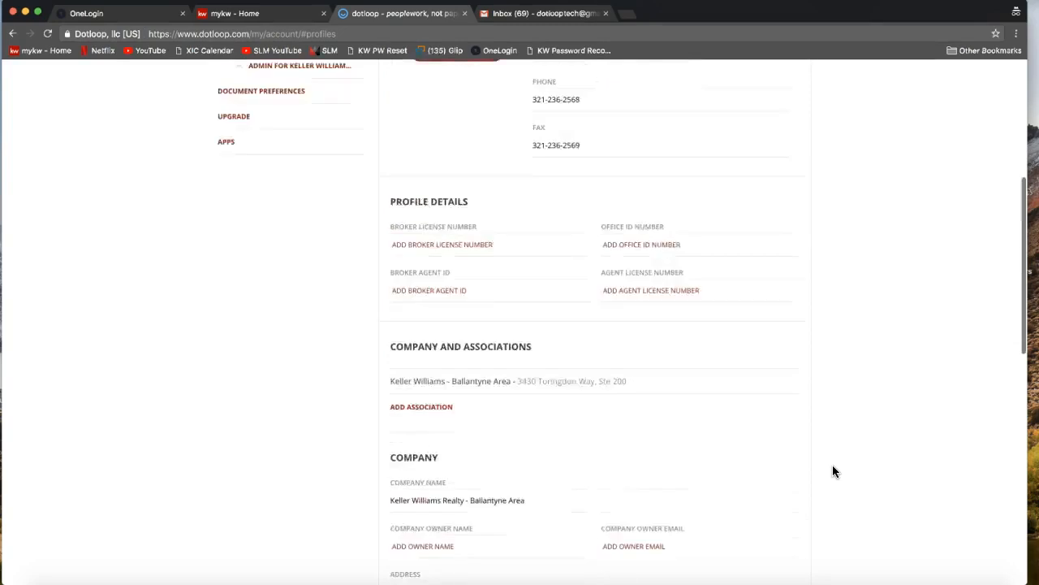
{"action": "left_click", "coordinate": [886, 322]}
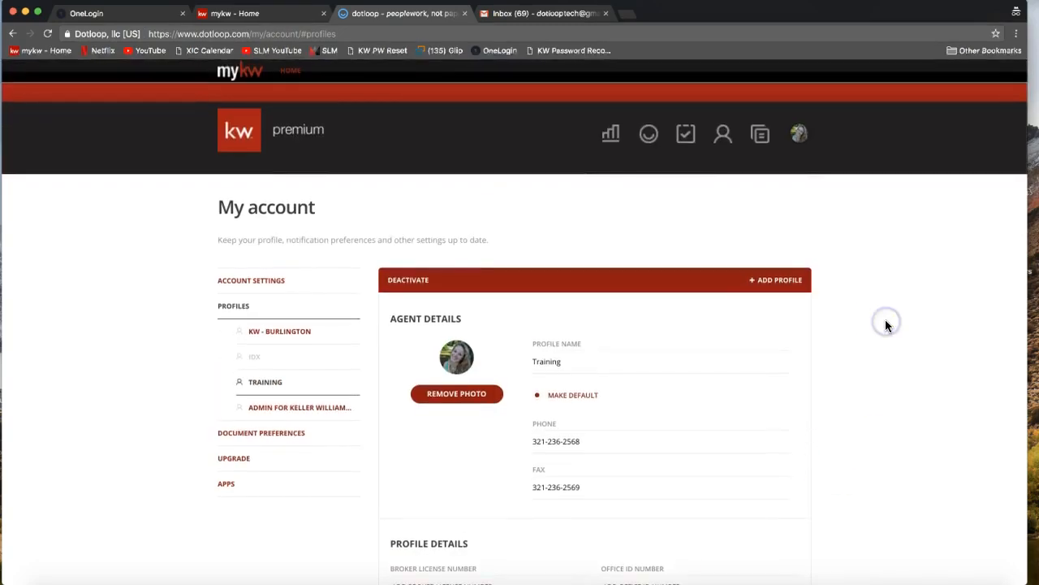
{"action": "left_click", "coordinate": [761, 135]}
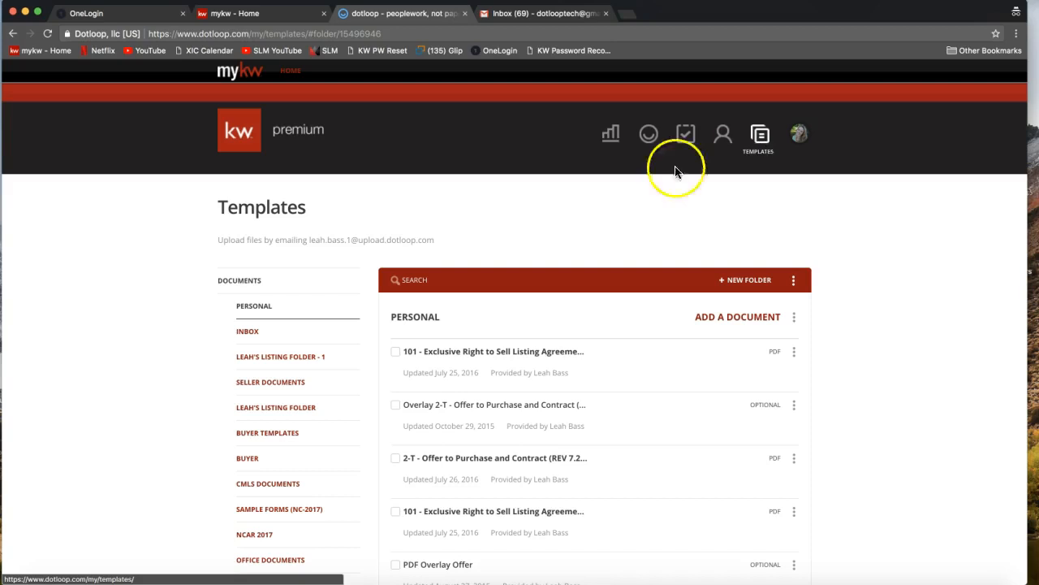
{"action": "scroll", "coordinate": [175, 336], "scroll_direction": "down", "scroll_amount": 1}
{"action": "scroll", "coordinate": [175, 340], "scroll_direction": "down", "scroll_amount": 3}
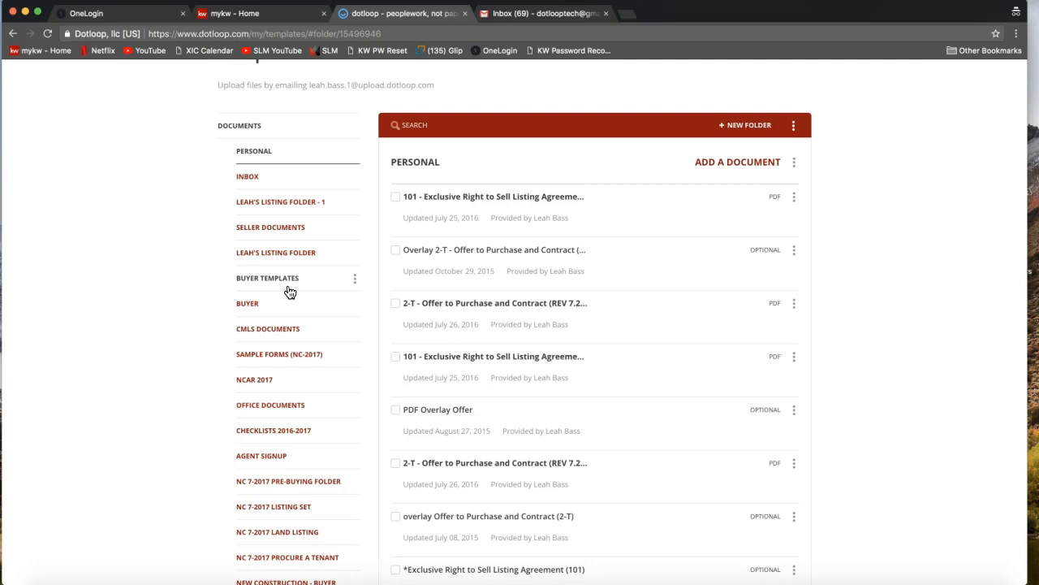
{"action": "scroll", "coordinate": [290, 293], "scroll_direction": "down", "scroll_amount": 2}
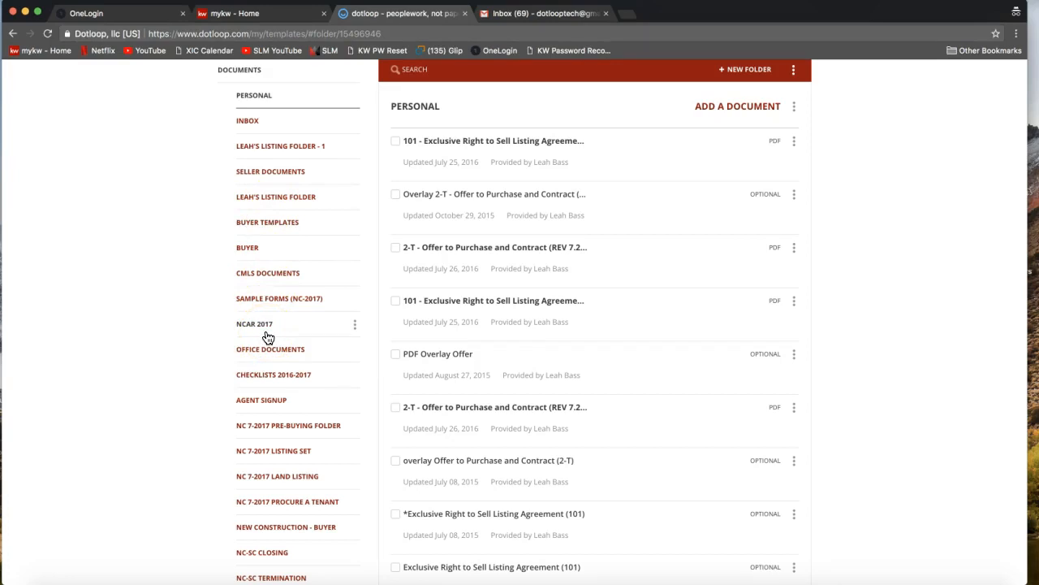
Open the NCAR 2017 folder in the template documents and look over the forms it contains.
{"action": "scroll", "coordinate": [268, 337], "scroll_direction": "up", "scroll_amount": 1}
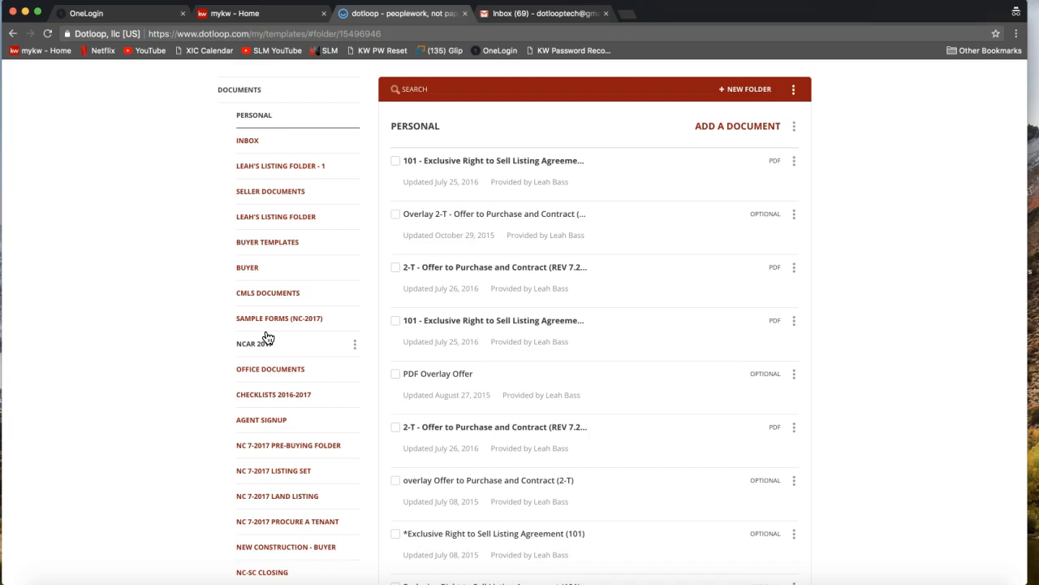
{"action": "left_click", "coordinate": [261, 351]}
{"action": "left_click", "coordinate": [260, 353]}
{"action": "left_click", "coordinate": [258, 345]}
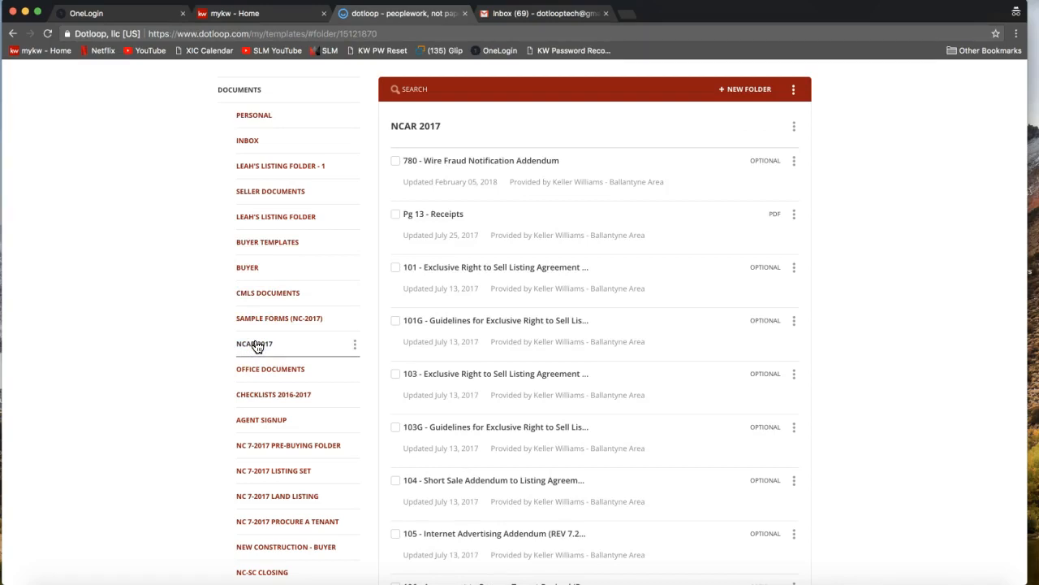
{"action": "left_click", "coordinate": [256, 347]}
{"action": "left_click", "coordinate": [308, 369]}
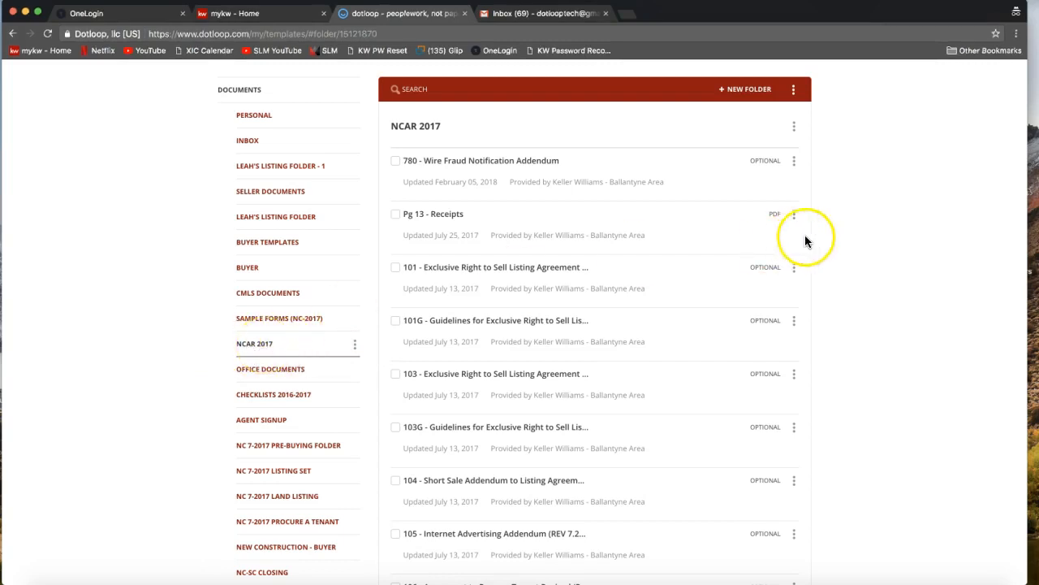
Search the NCAR 2017 folder for "listing".
{"action": "scroll", "coordinate": [826, 244], "scroll_direction": "up", "scroll_amount": 1}
{"action": "left_click", "coordinate": [445, 103]}
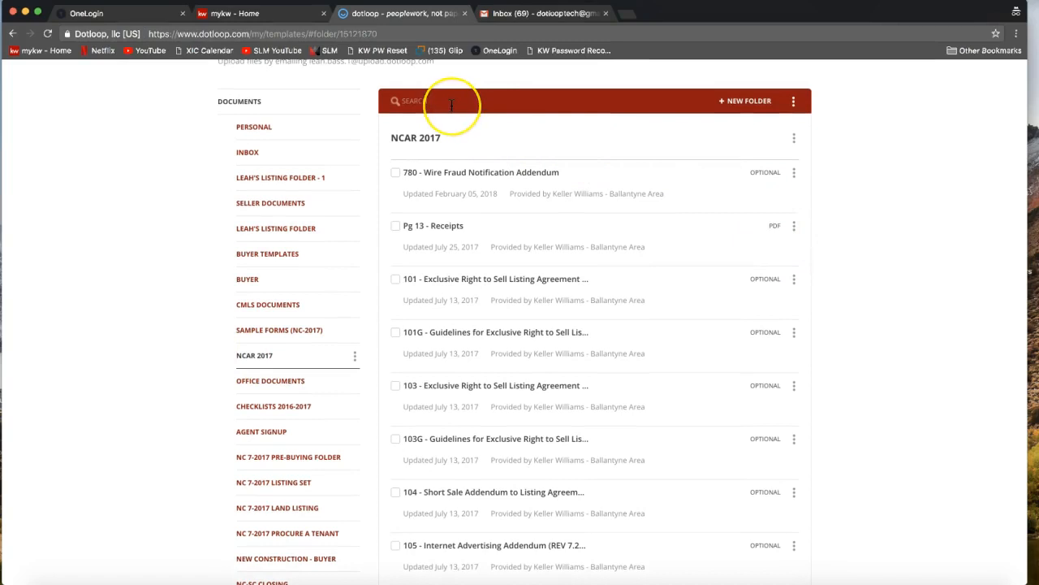
{"action": "left_click", "coordinate": [412, 126]}
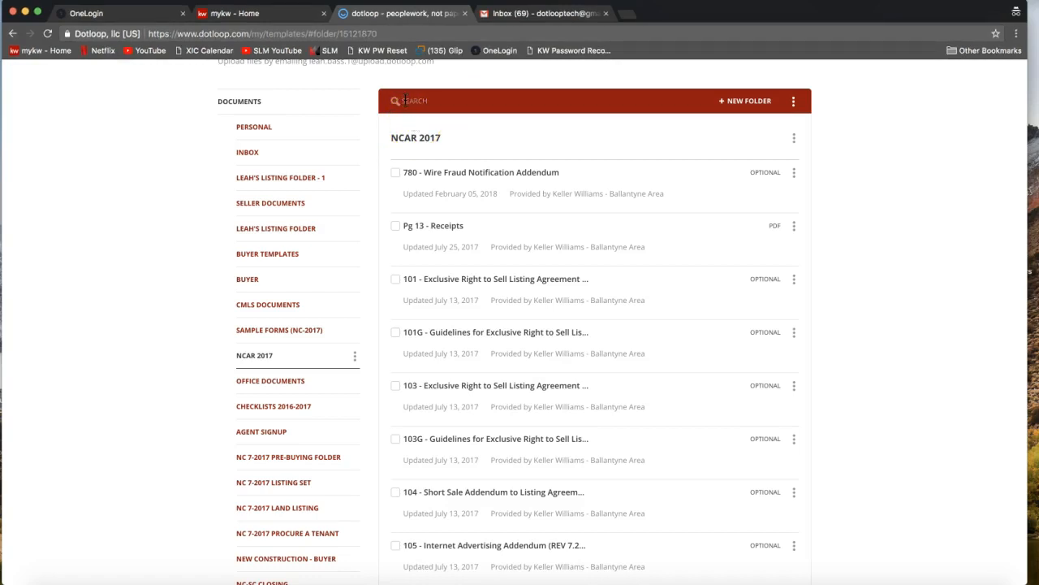
{"action": "left_click", "coordinate": [405, 100]}
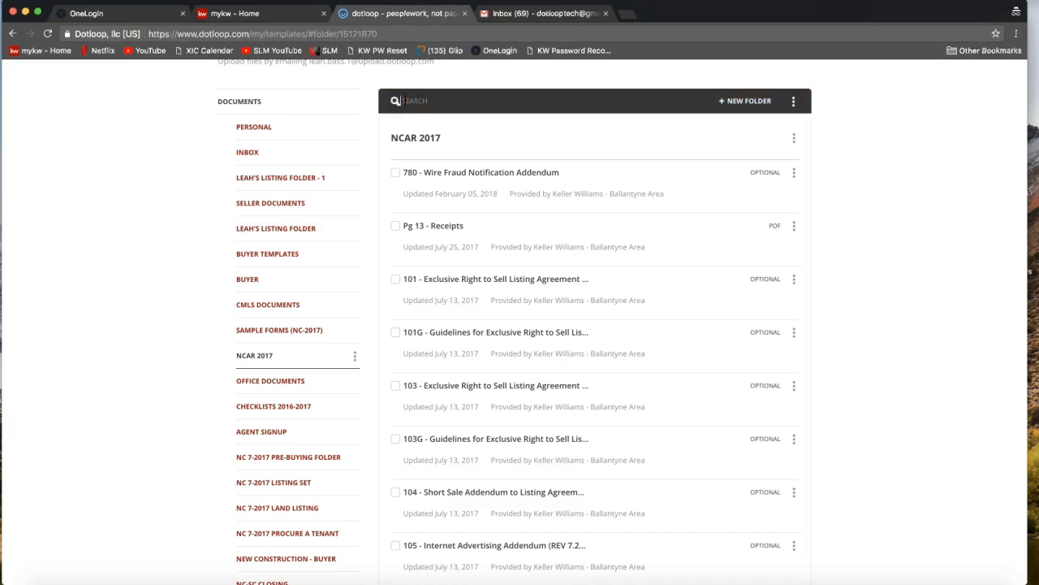
{"action": "type", "text": "listing"}
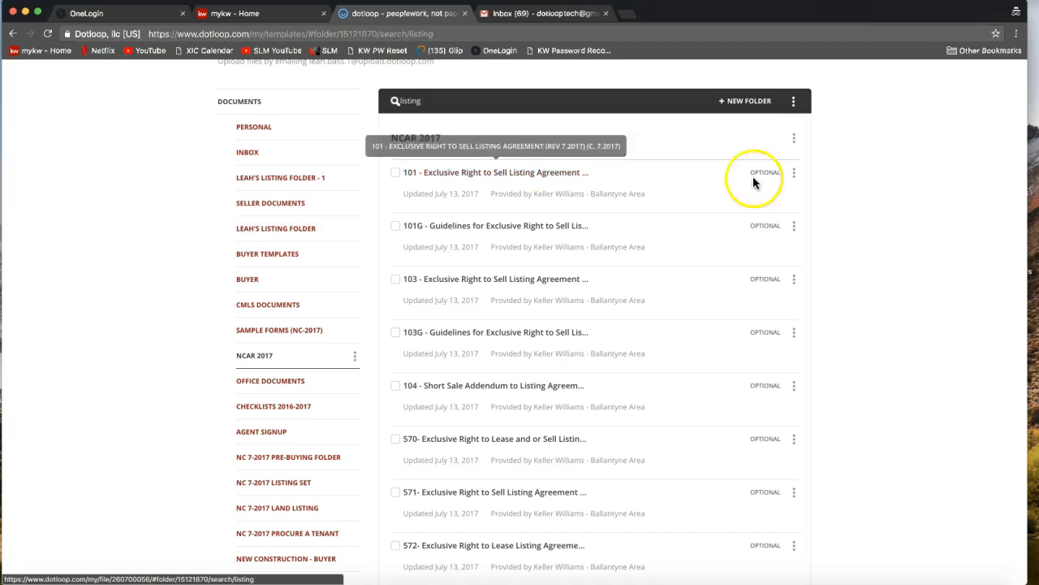
Review the Make a Copy and Download options for the 101 - Exclusive Right to Sell Listing Agreement template.
{"action": "left_click", "coordinate": [794, 173]}
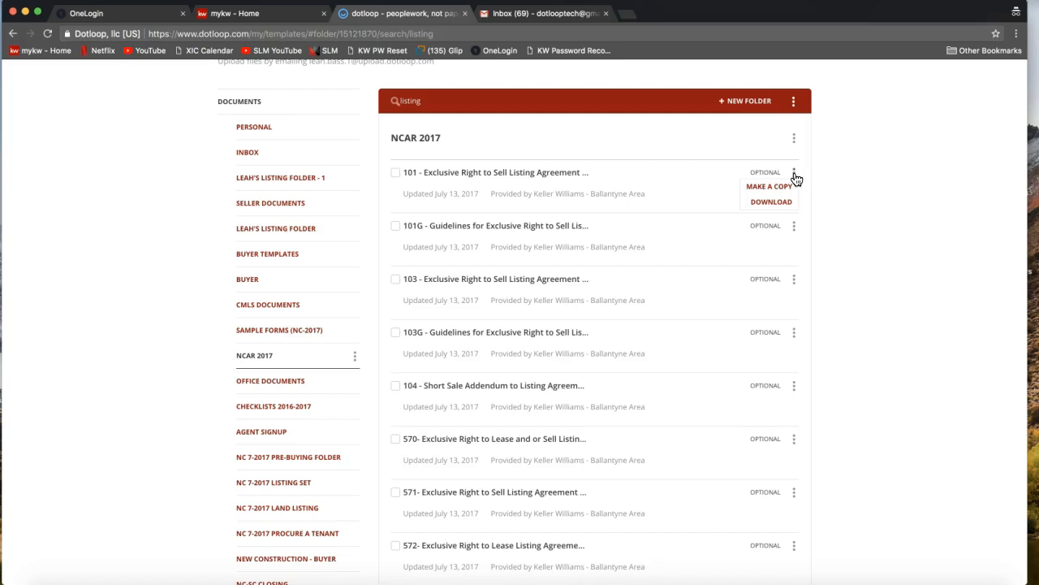
{"action": "left_click", "coordinate": [771, 203]}
{"action": "scroll", "coordinate": [832, 212], "scroll_direction": "up", "scroll_amount": 5}
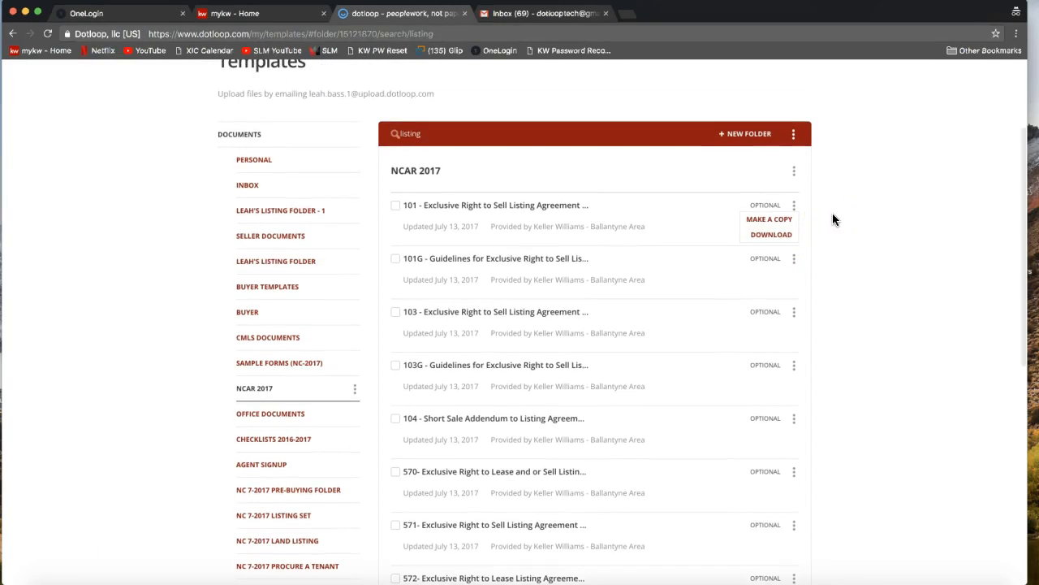
{"action": "left_click", "coordinate": [845, 211]}
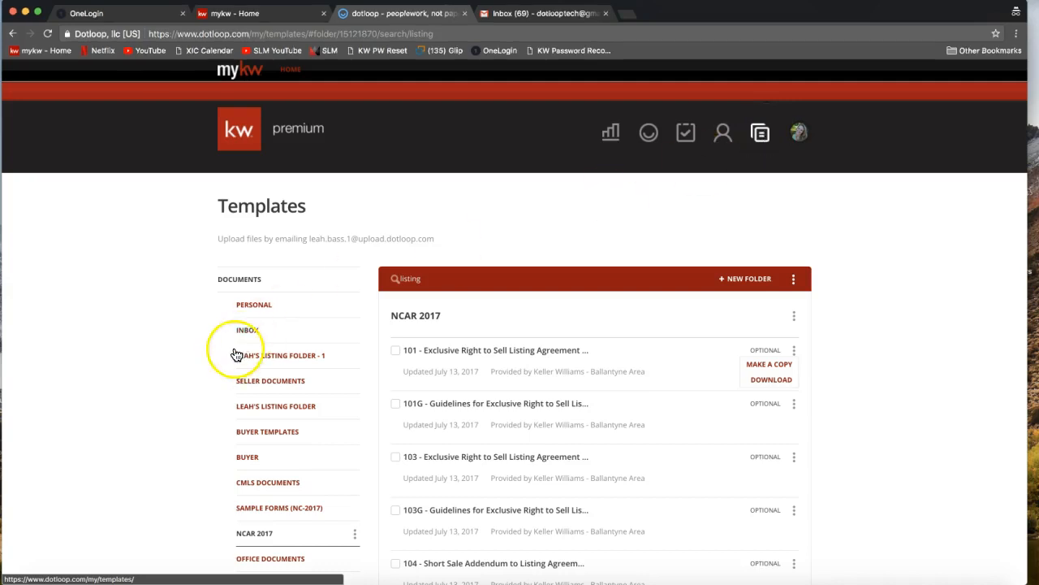
{"action": "scroll", "coordinate": [236, 354], "scroll_direction": "down", "scroll_amount": 5}
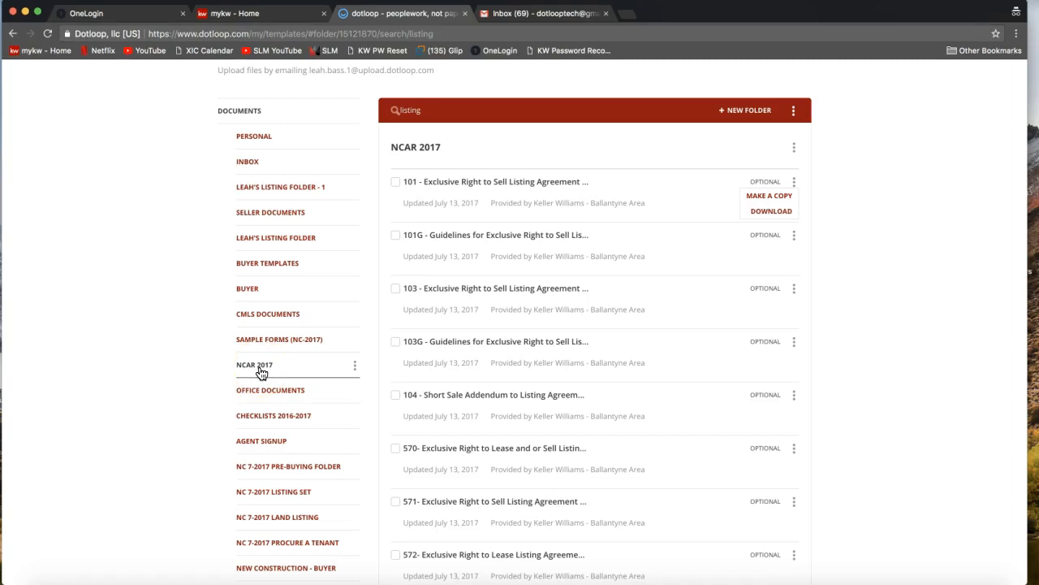
{"action": "left_click", "coordinate": [423, 111]}
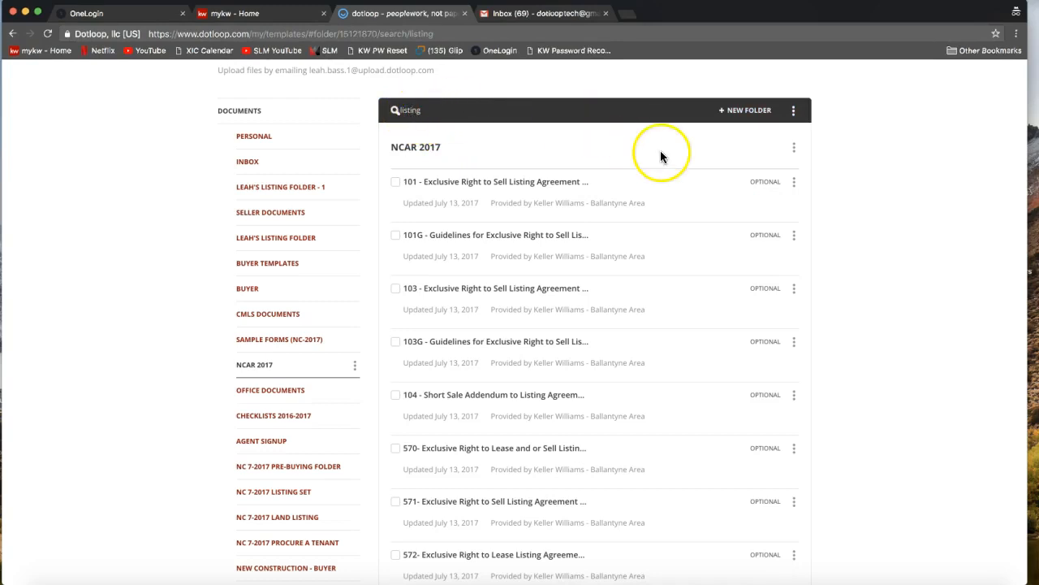
{"action": "left_click", "coordinate": [794, 183]}
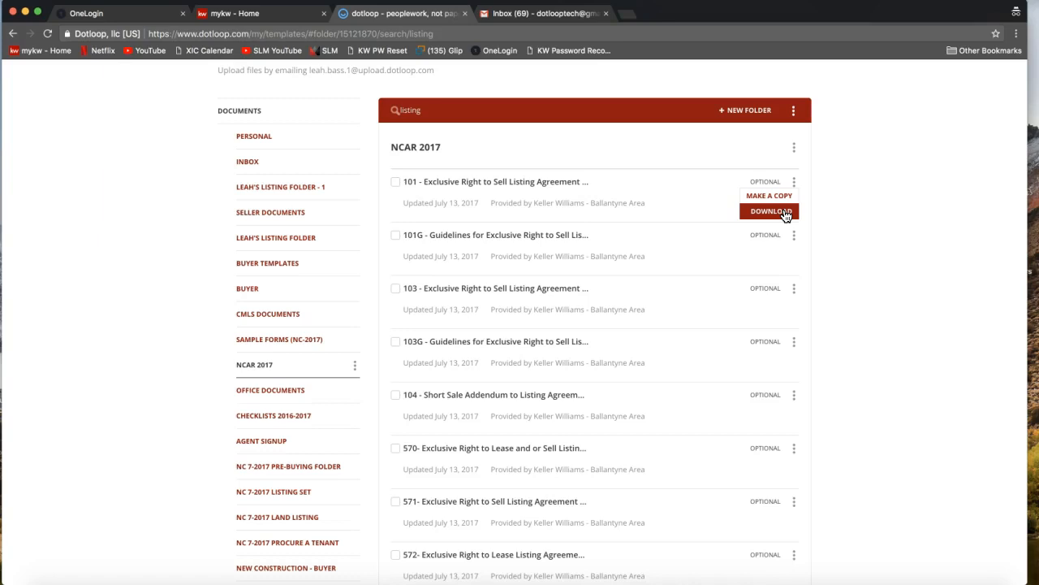
{"action": "left_click", "coordinate": [769, 211]}
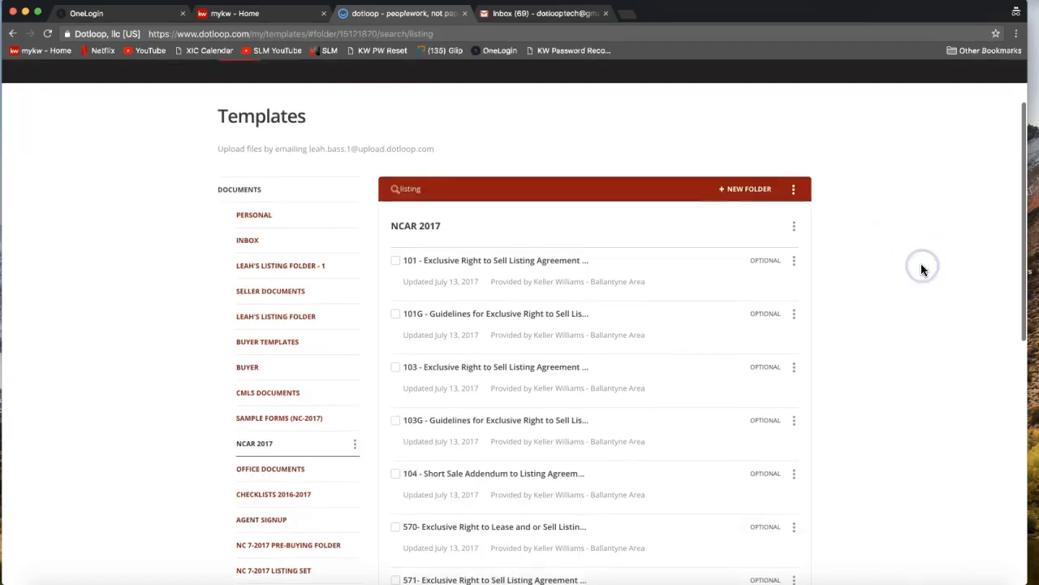
{"action": "scroll", "coordinate": [920, 270], "scroll_direction": "up", "scroll_amount": 2}
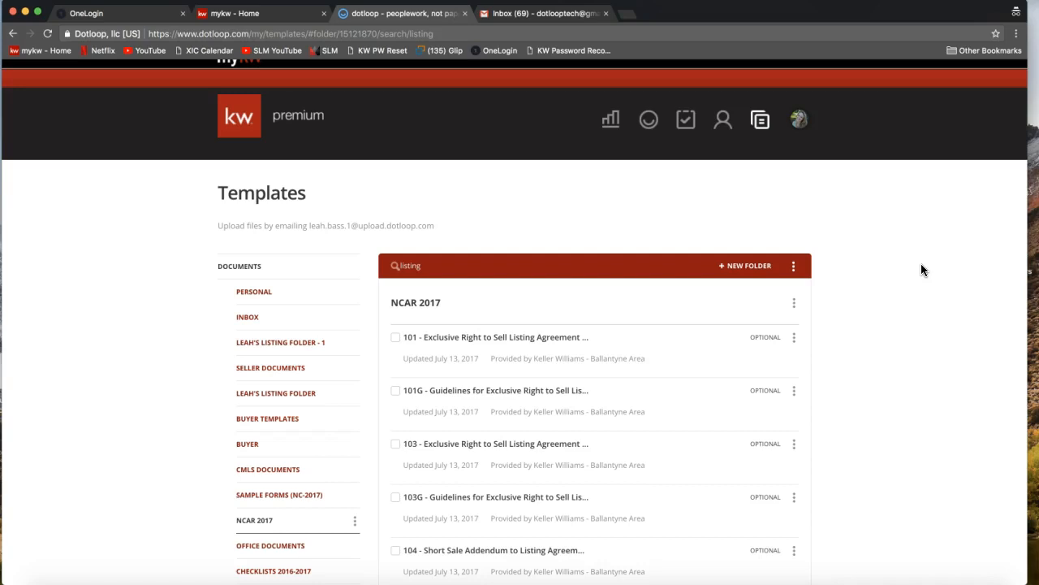
{"action": "left_click", "coordinate": [687, 206]}
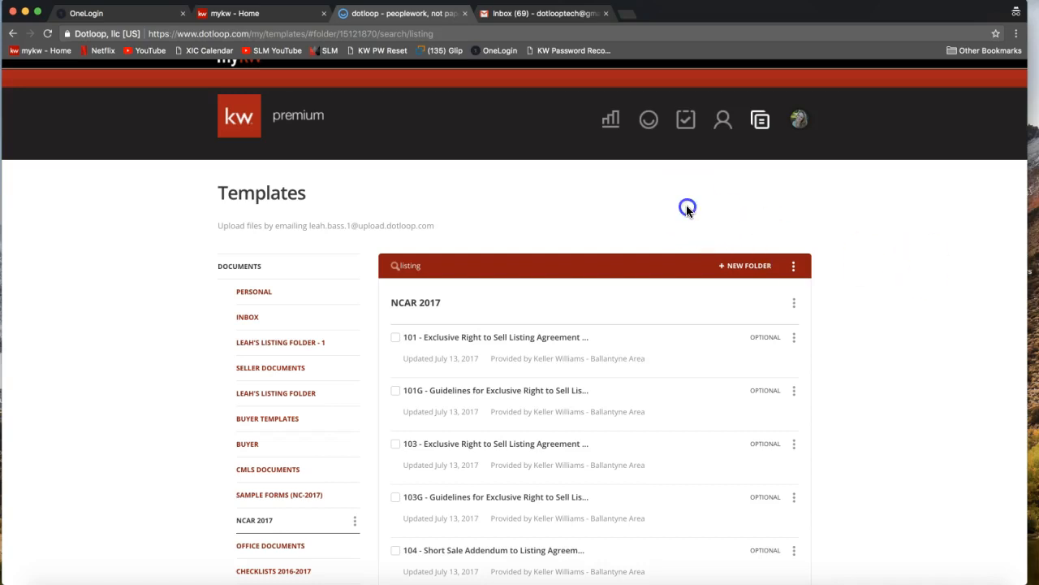
Open the Loops page and look over the existing loops and the option for adding a new one.
{"action": "left_click", "coordinate": [651, 126]}
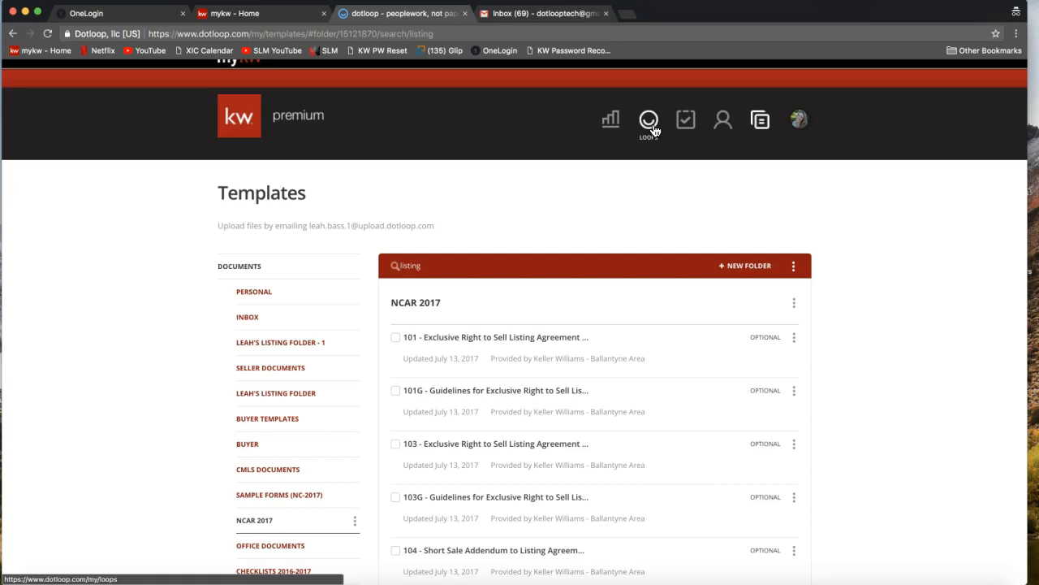
{"action": "left_click", "coordinate": [655, 143]}
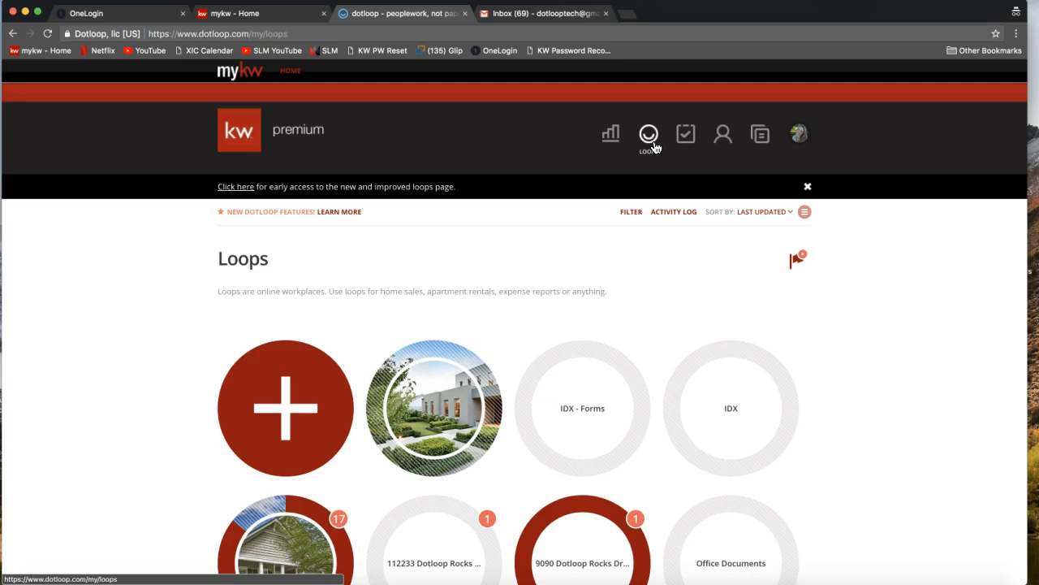
{"action": "scroll", "coordinate": [538, 293], "scroll_direction": "down", "scroll_amount": 1}
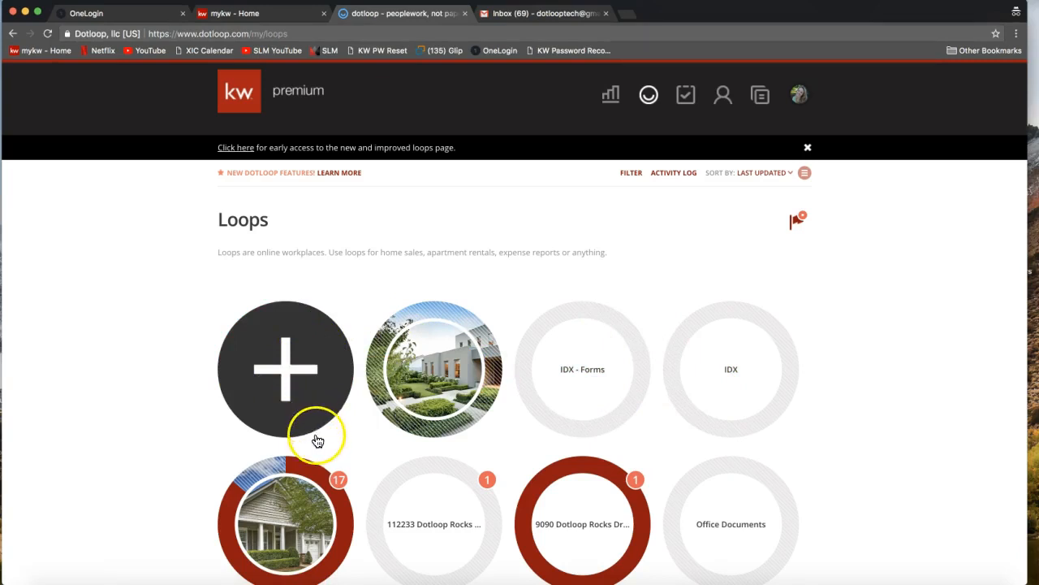
{"action": "left_click", "coordinate": [98, 440]}
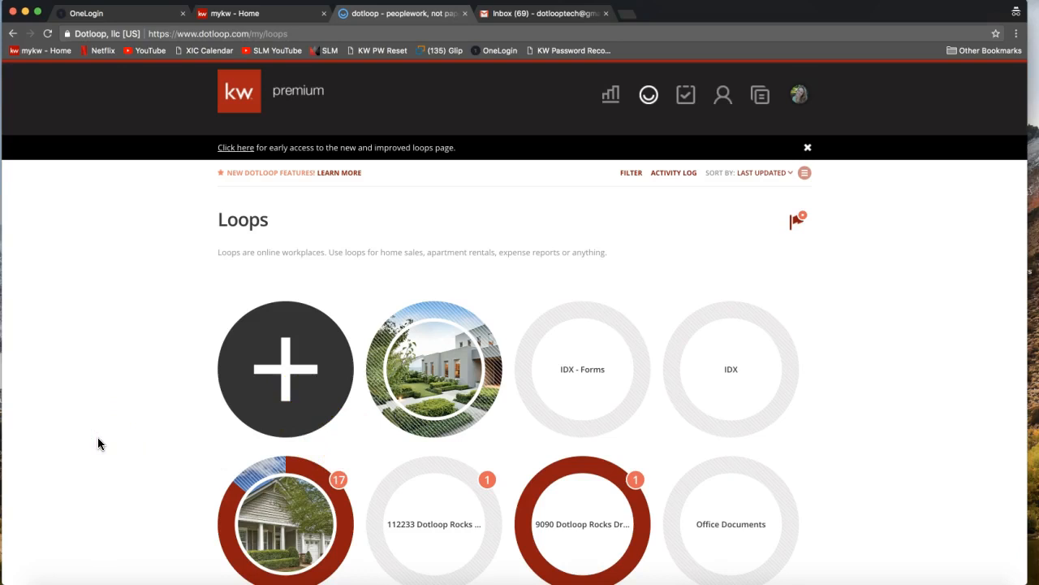
{"action": "left_click", "coordinate": [522, 238]}
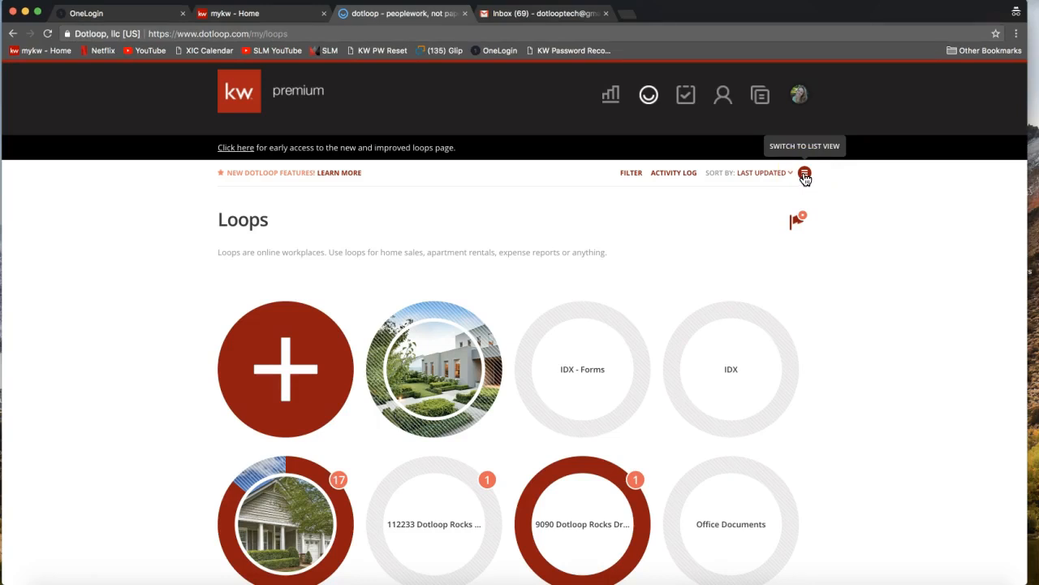
View the loops in list view, checking the search and Create a Loop options, and return to the circle view.
{"action": "left_click", "coordinate": [805, 175]}
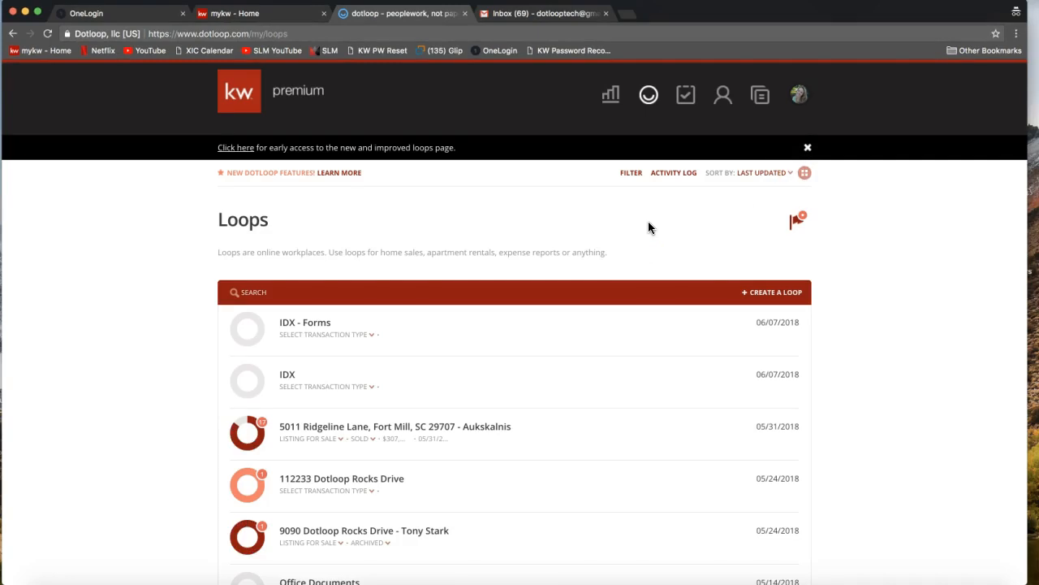
{"action": "scroll", "coordinate": [648, 228], "scroll_direction": "down", "scroll_amount": 1}
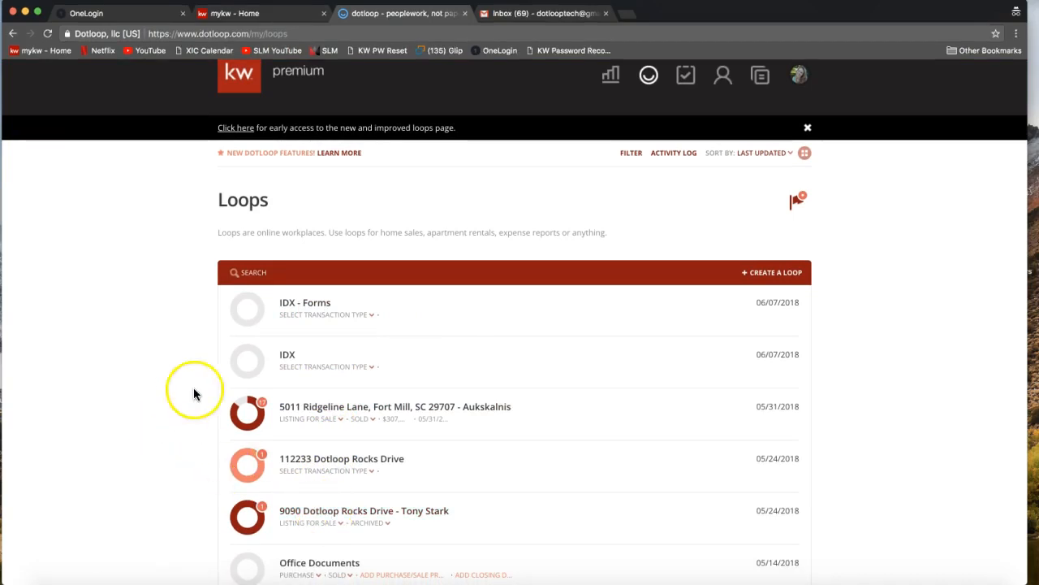
{"action": "left_click", "coordinate": [260, 272]}
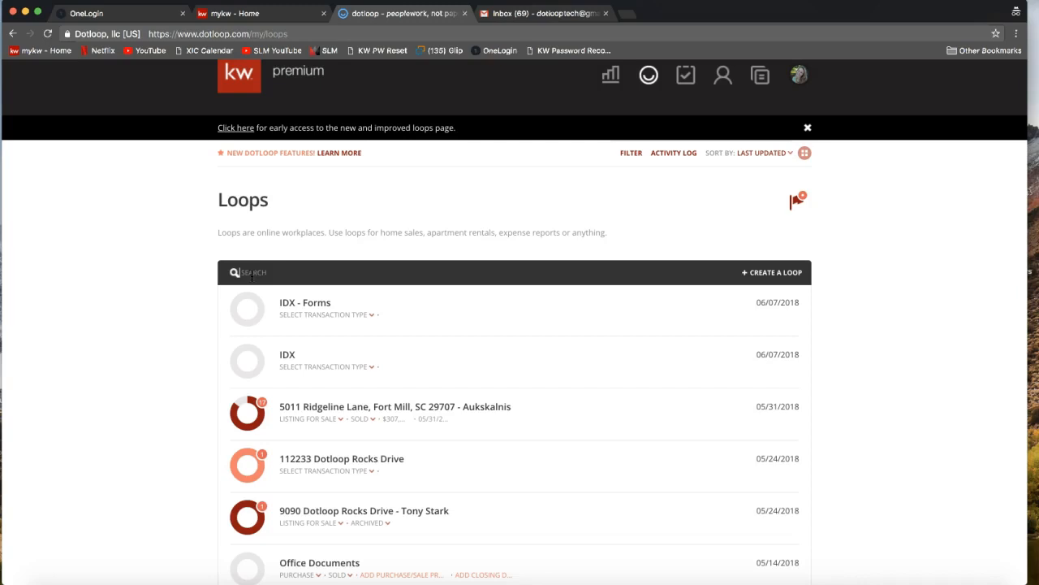
{"action": "left_click", "coordinate": [491, 205]}
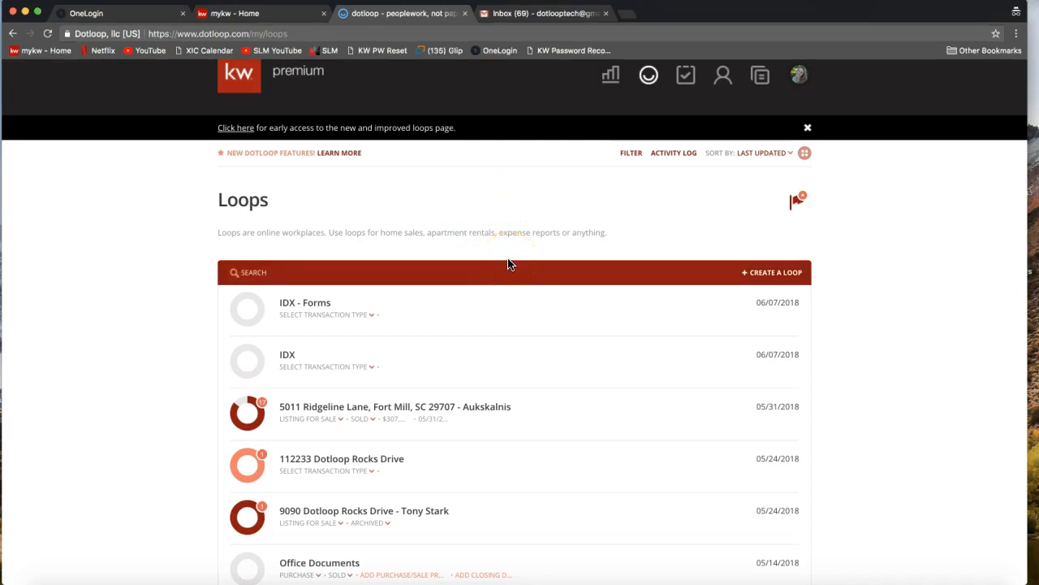
{"action": "left_click", "coordinate": [777, 274]}
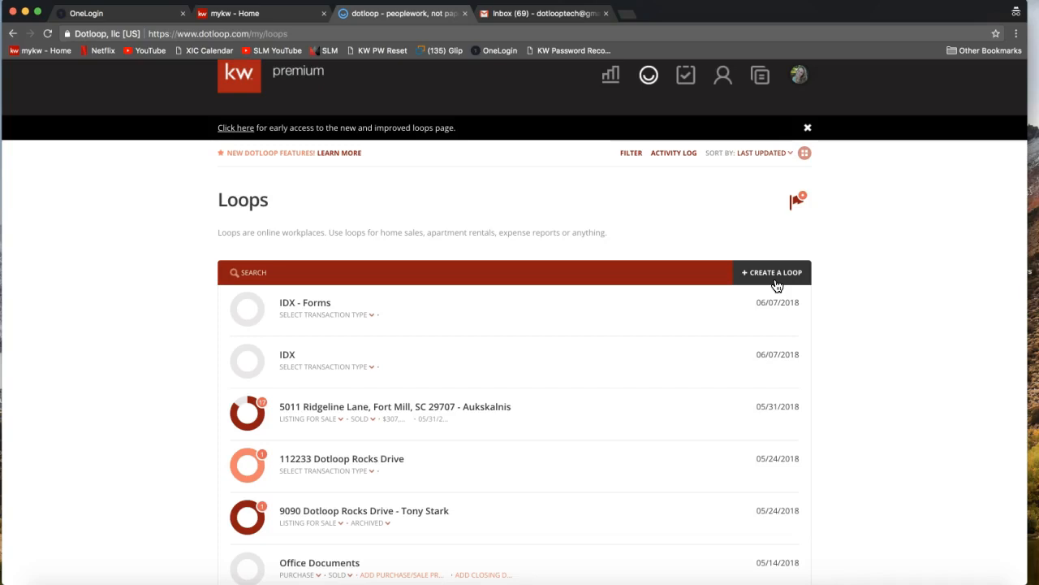
{"action": "left_click", "coordinate": [805, 156]}
{"action": "left_click", "coordinate": [805, 158]}
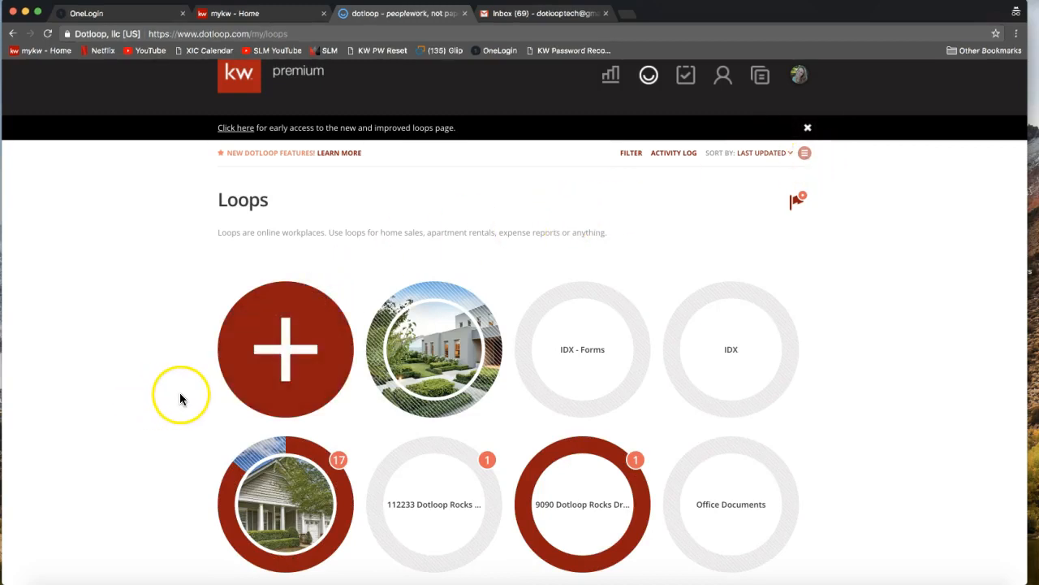
Start a new loop and name it with the property's street address.
{"action": "left_click", "coordinate": [248, 390]}
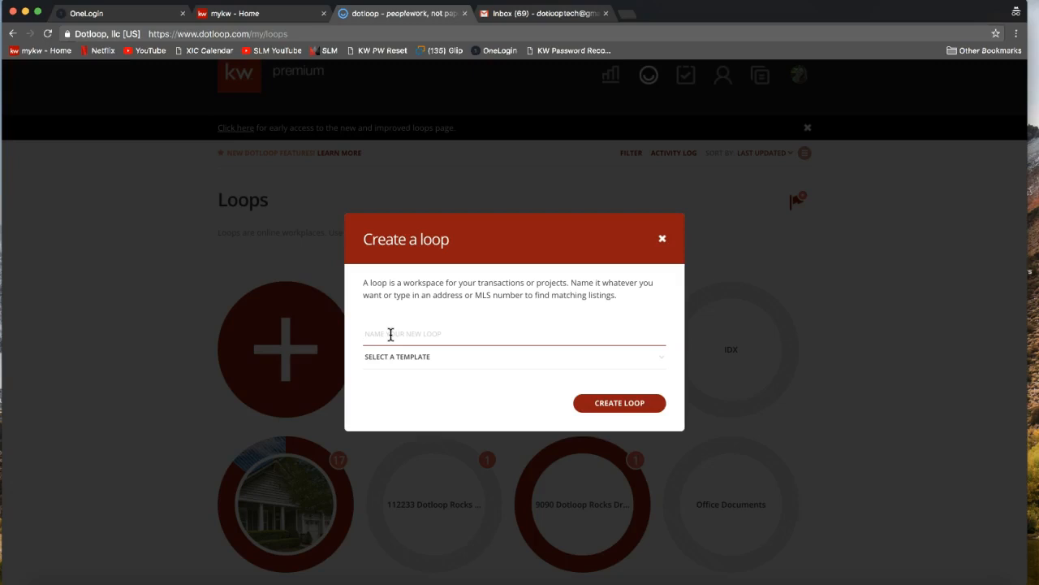
{"action": "type", "text": "9991 "}
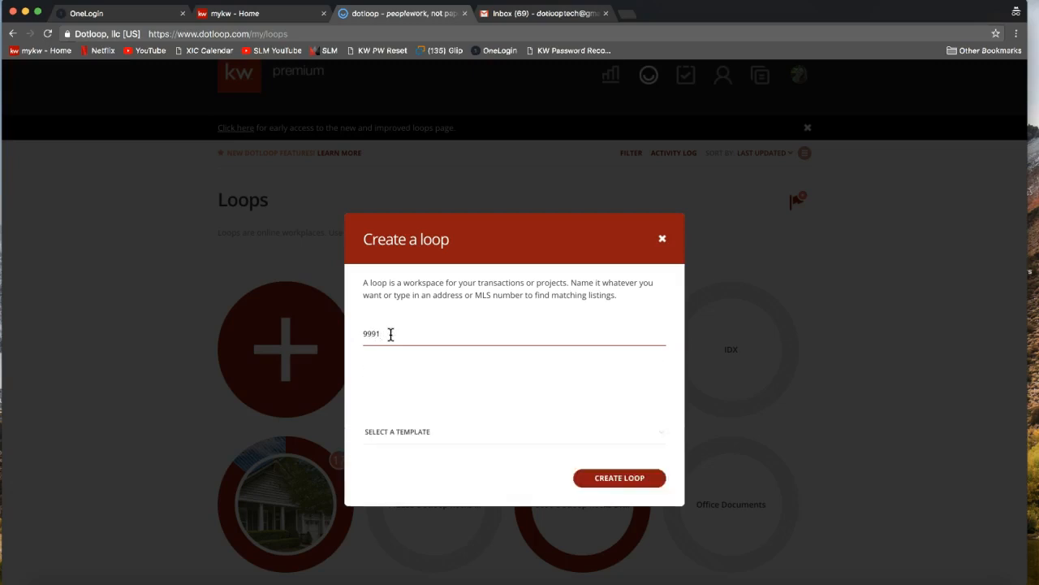
{"action": "type", "text": "Dotloop "}
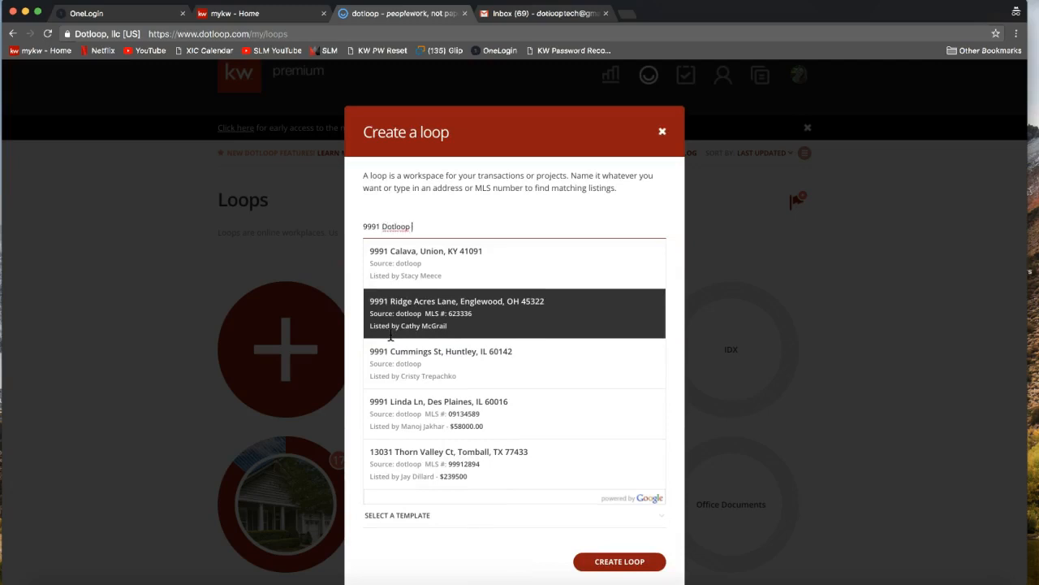
{"action": "type", "text": "Rocks Drive"}
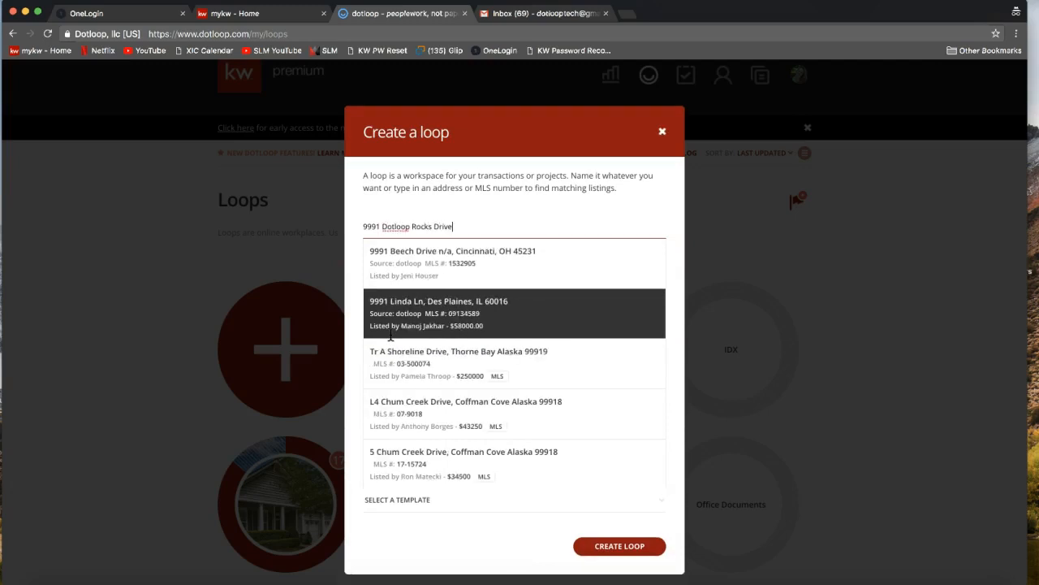
{"action": "left_click", "coordinate": [427, 191]}
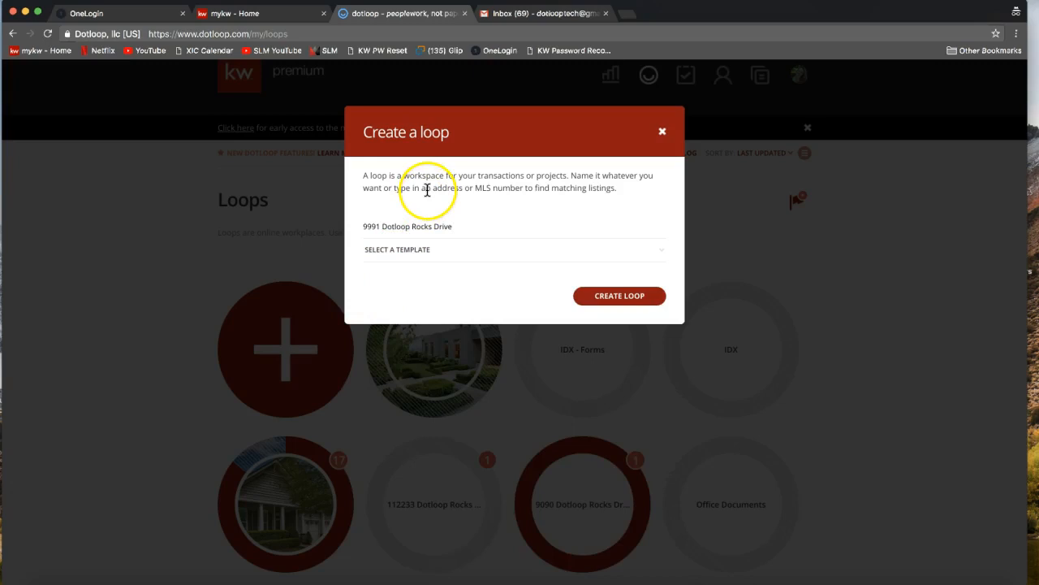
{"action": "left_click", "coordinate": [392, 235]}
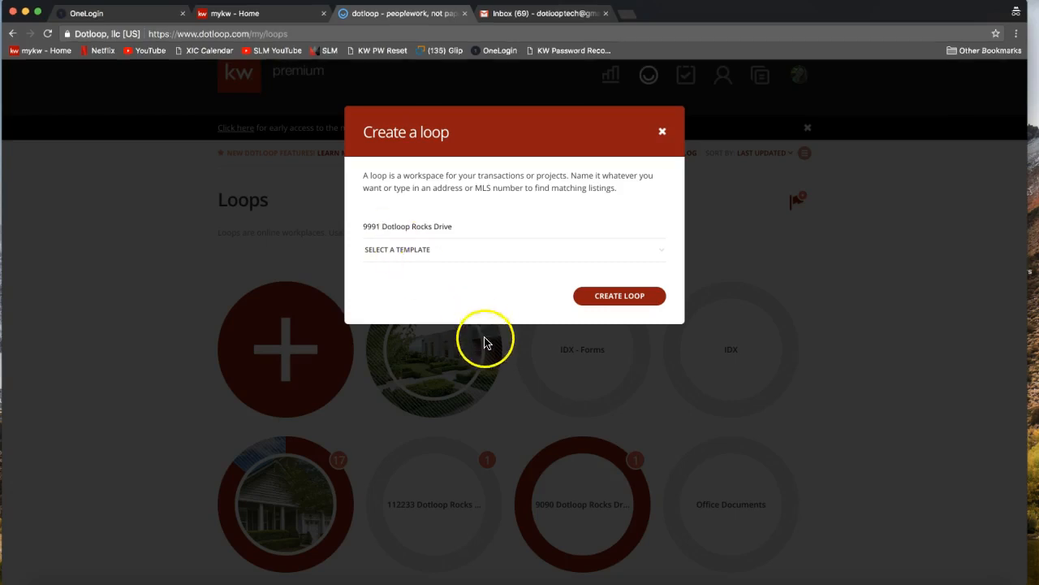
Create the named loop without selecting a template.
{"action": "left_click", "coordinate": [638, 299]}
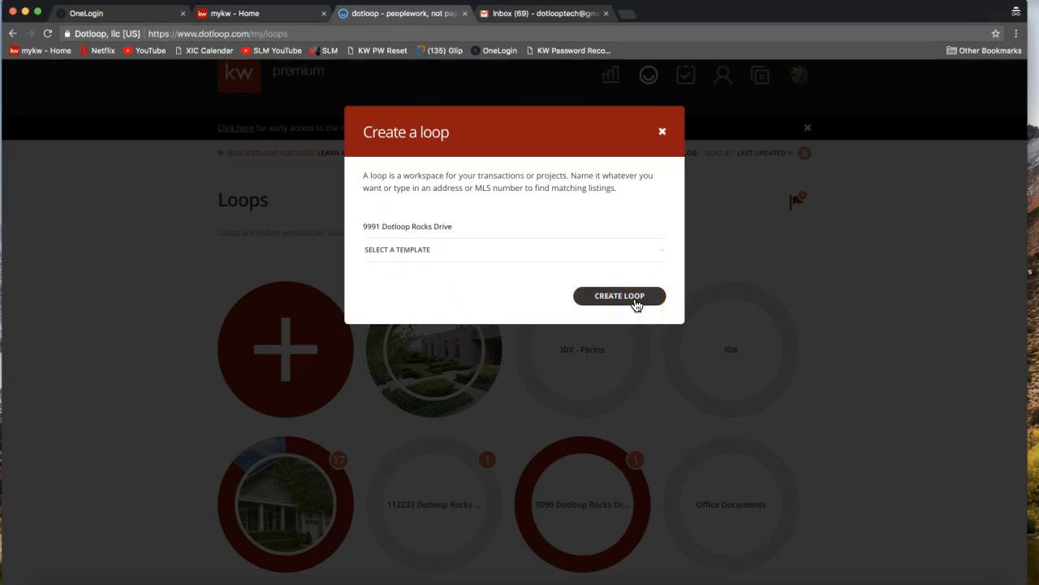
{"action": "left_click", "coordinate": [637, 301]}
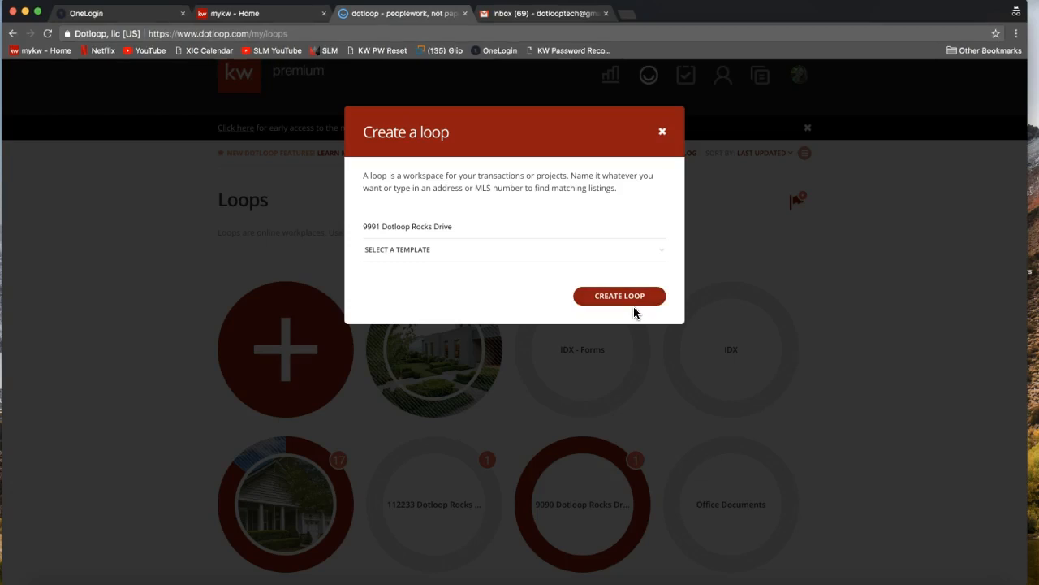
{"action": "left_click", "coordinate": [629, 297]}
{"action": "left_click", "coordinate": [511, 257]}
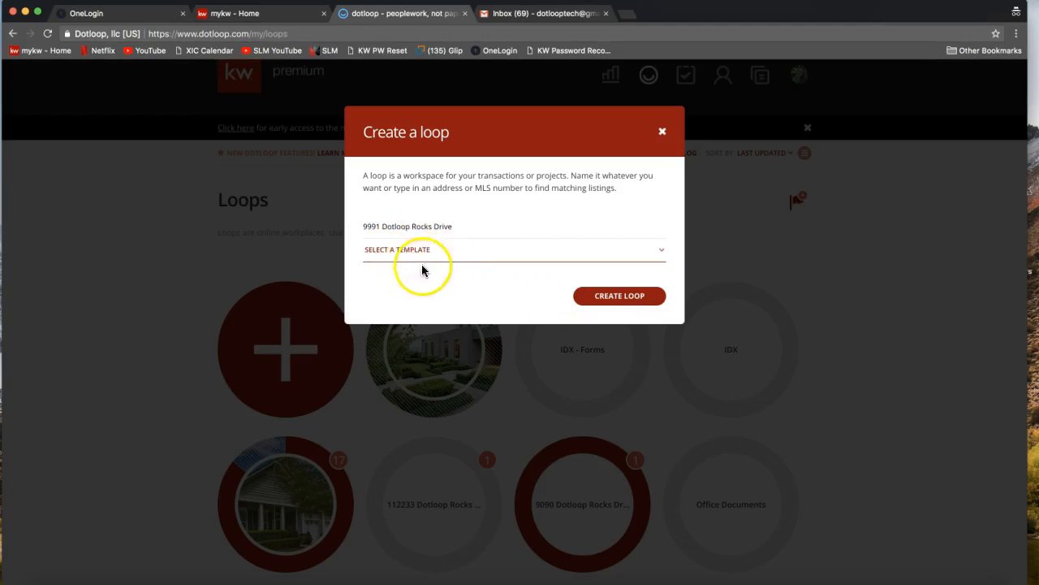
{"action": "left_click", "coordinate": [538, 297]}
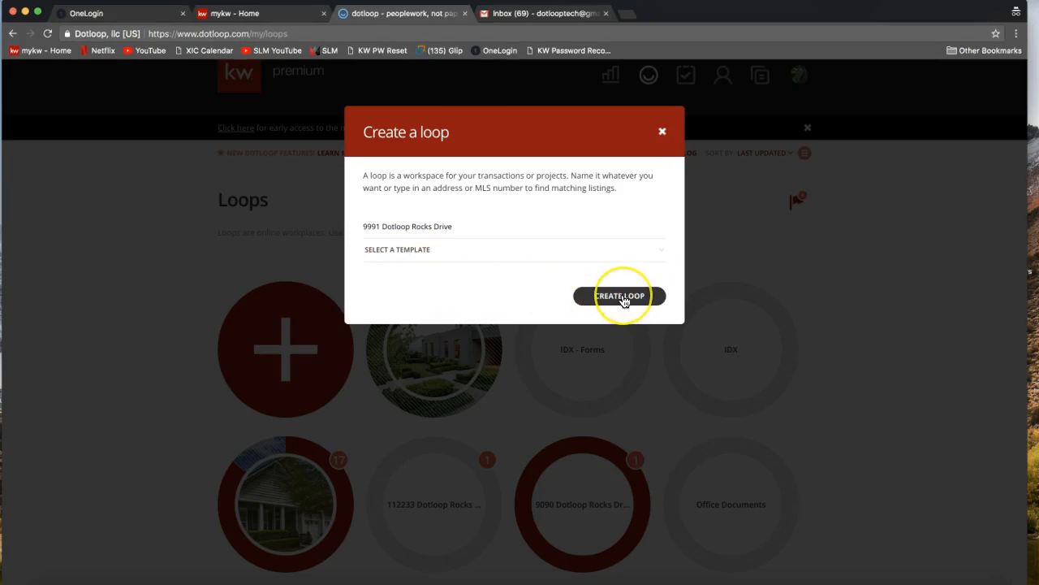
{"action": "left_click", "coordinate": [623, 301]}
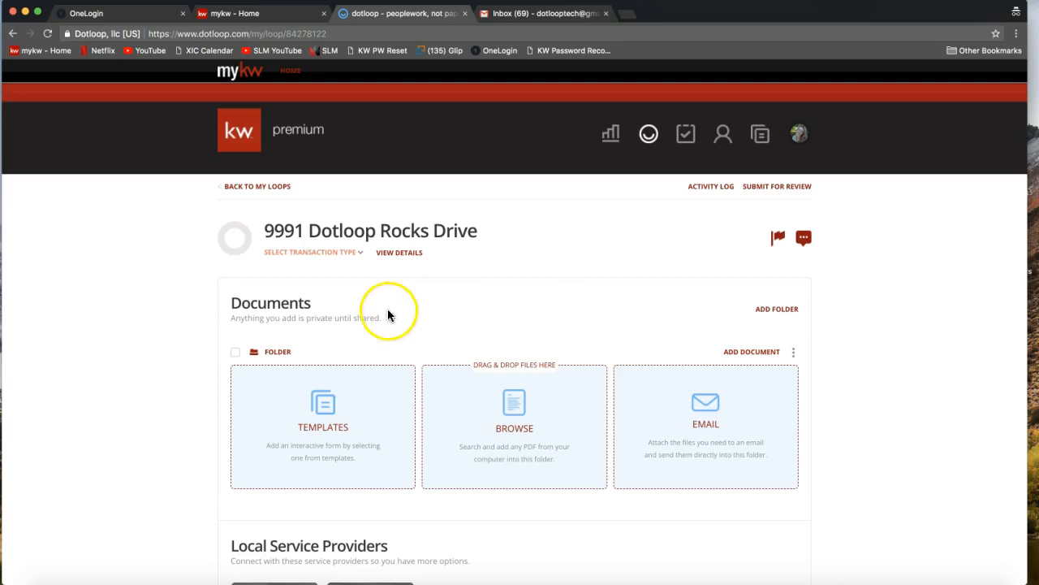
Look over the new loop's Documents, Local Service Providers, People and tasks sections.
{"action": "double_click", "coordinate": [270, 302]}
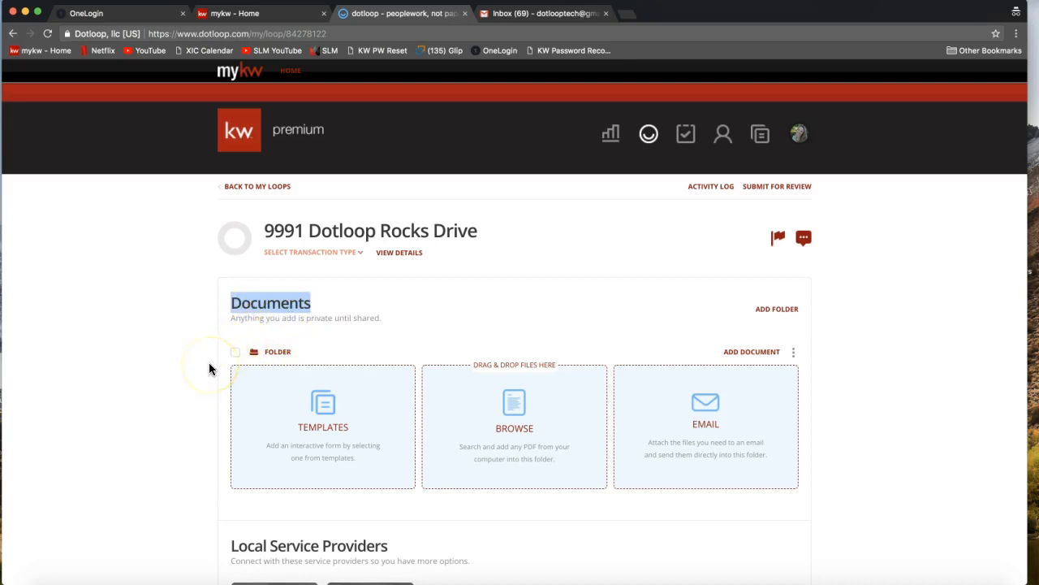
{"action": "scroll", "coordinate": [209, 370], "scroll_direction": "down", "scroll_amount": 10}
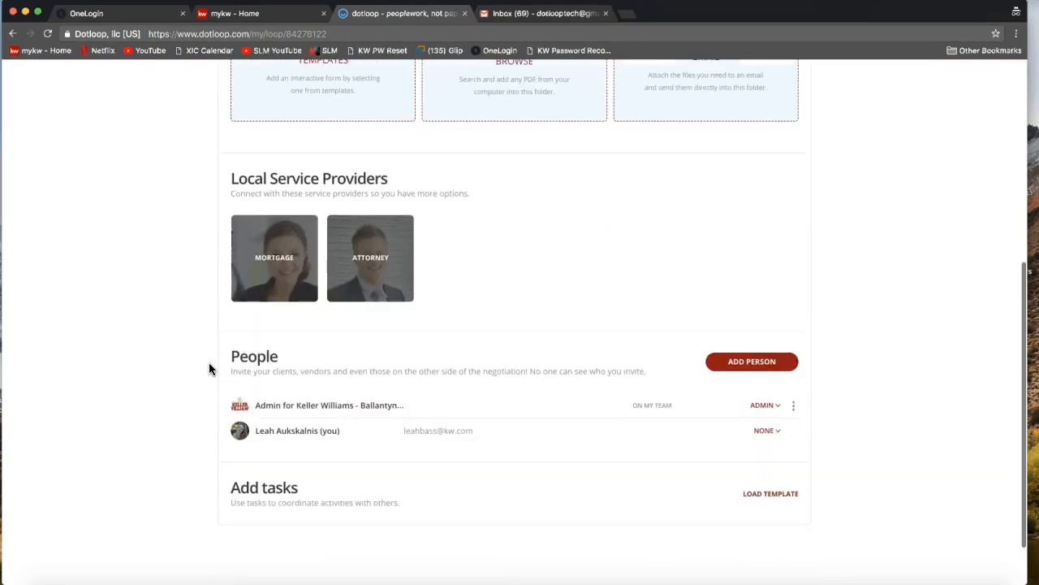
{"action": "double_click", "coordinate": [254, 303]}
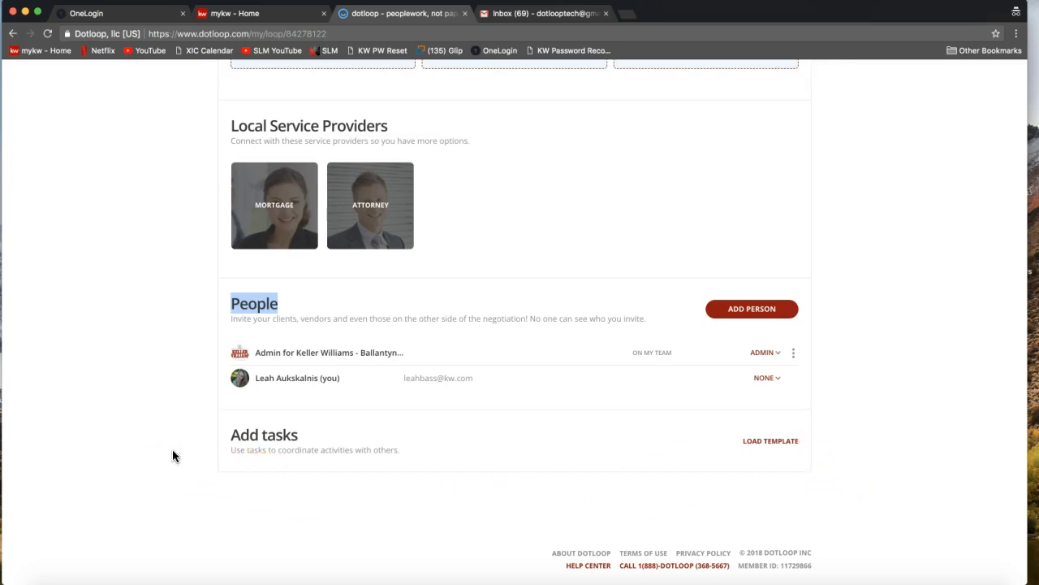
{"action": "scroll", "coordinate": [172, 451], "scroll_direction": "up", "scroll_amount": 5}
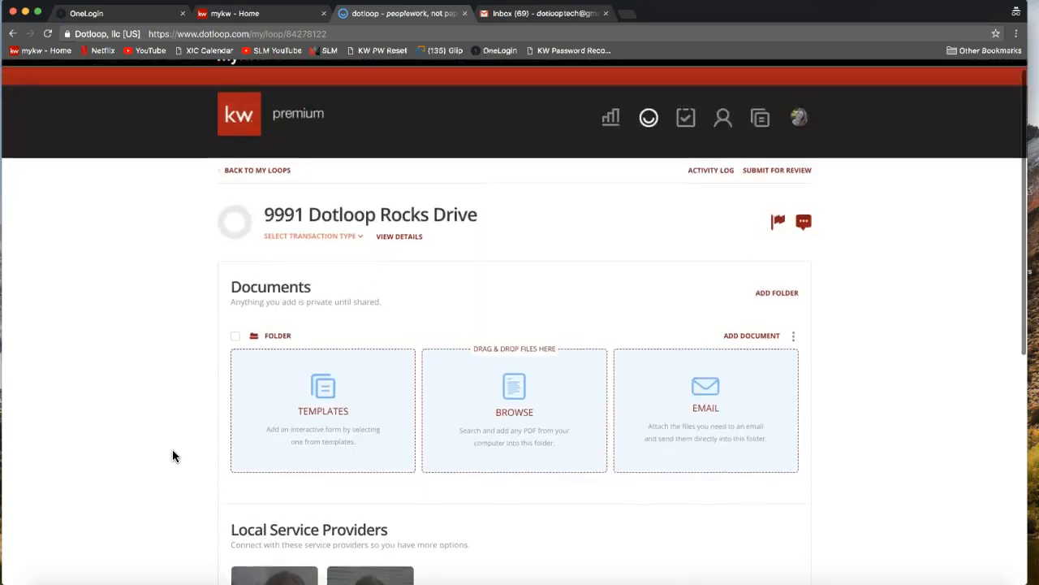
{"action": "scroll", "coordinate": [172, 456], "scroll_direction": "up", "scroll_amount": 1}
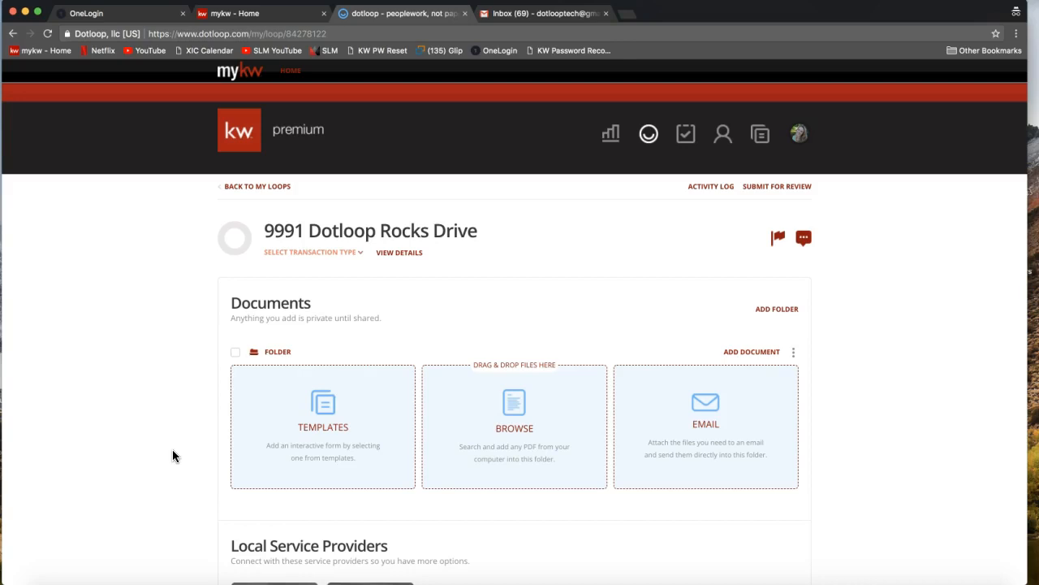
Open the details of the new loop.
{"action": "left_click", "coordinate": [399, 274]}
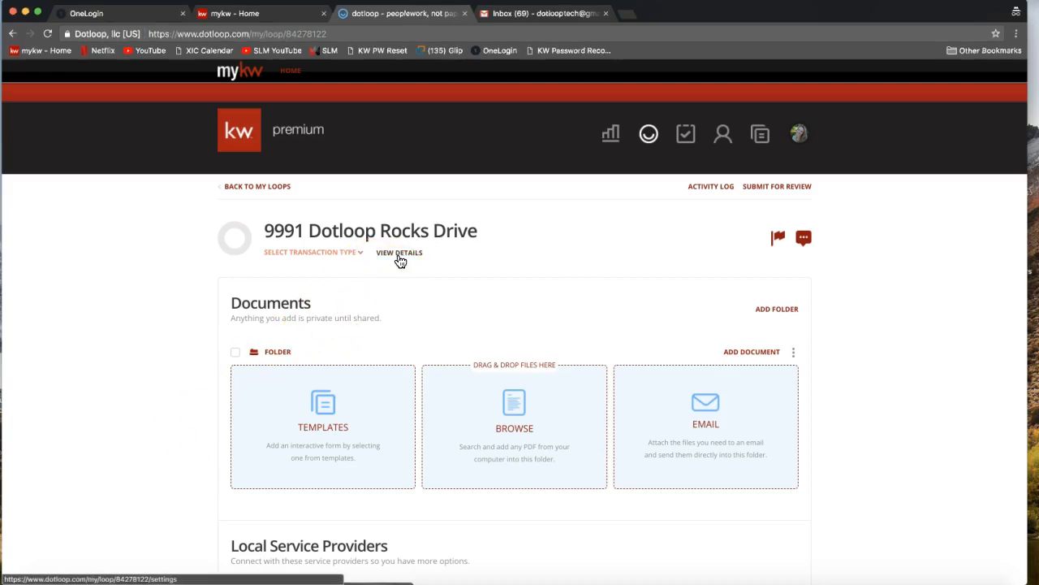
{"action": "left_click", "coordinate": [400, 255]}
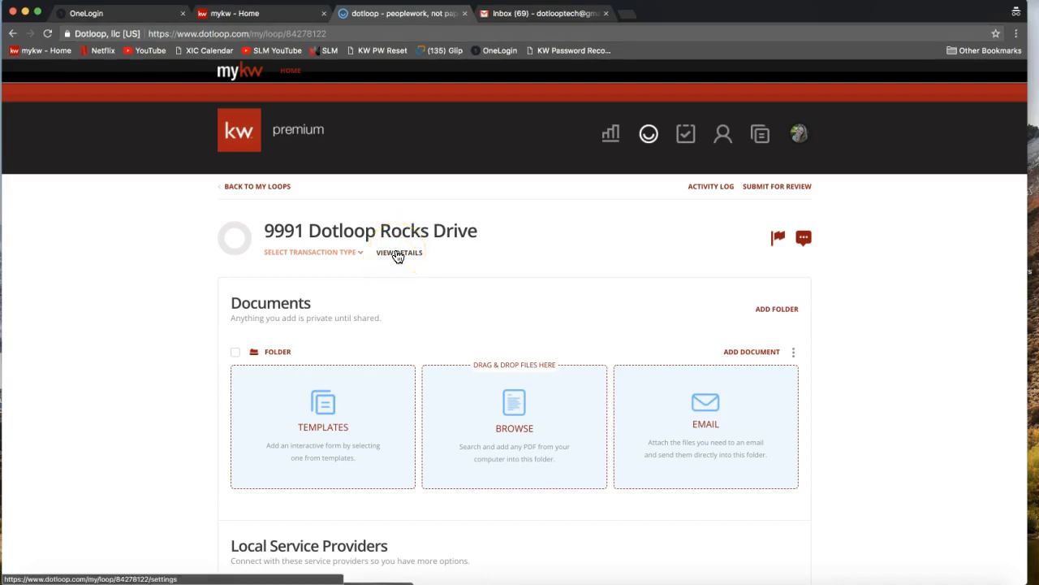
{"action": "left_click", "coordinate": [397, 255]}
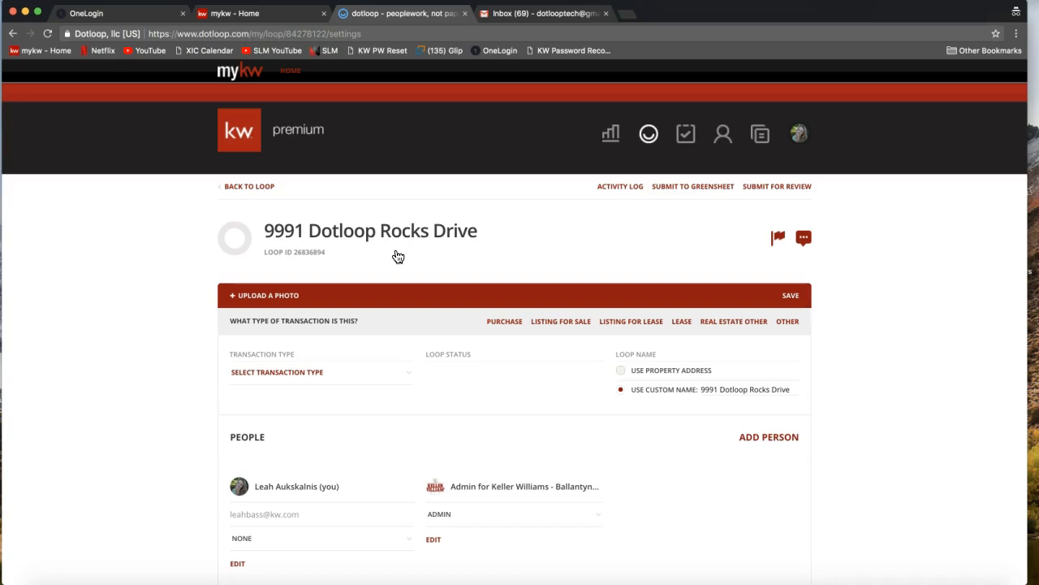
{"action": "scroll", "coordinate": [398, 256], "scroll_direction": "down", "scroll_amount": 2}
Set the loop's transaction type to Listing for Sale.
{"action": "left_click", "coordinate": [255, 399]}
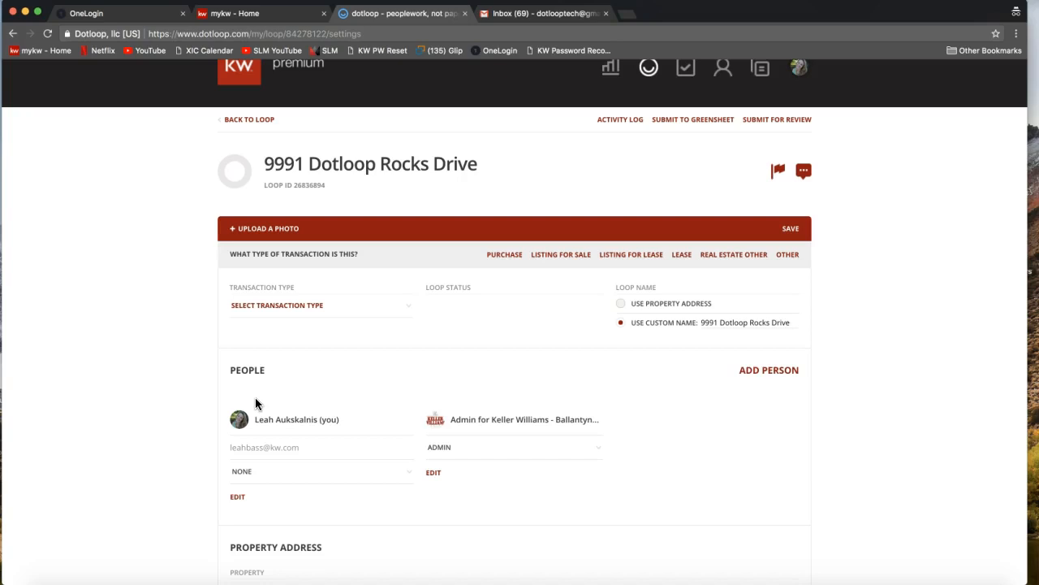
{"action": "left_click", "coordinate": [287, 308]}
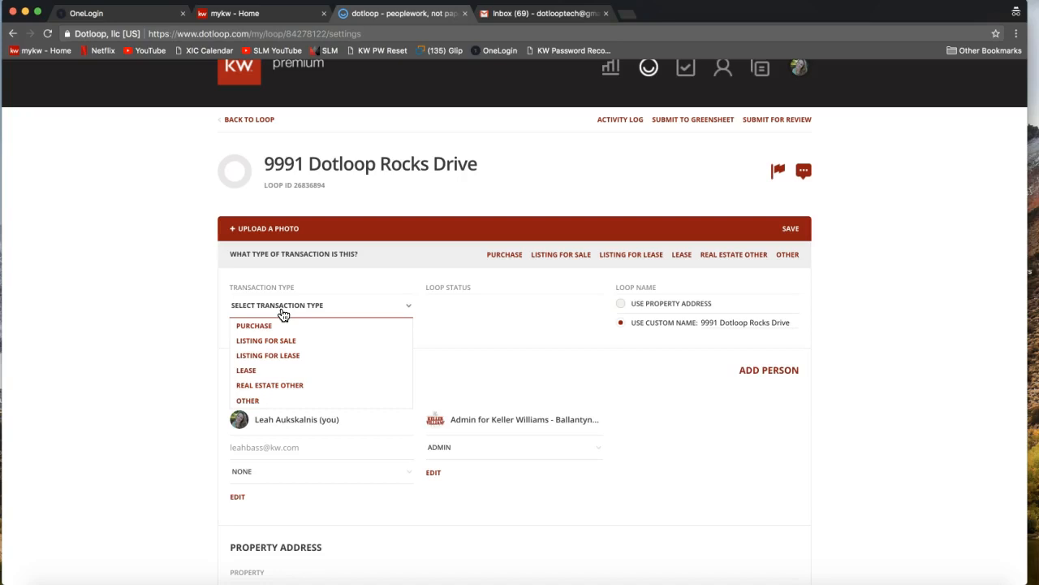
{"action": "left_click", "coordinate": [284, 342]}
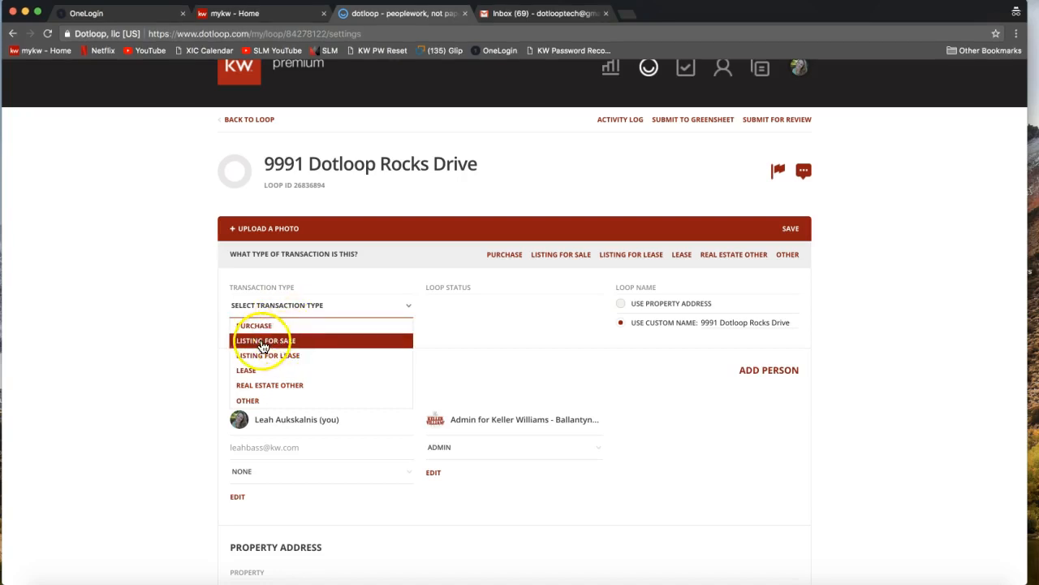
{"action": "left_click", "coordinate": [283, 345]}
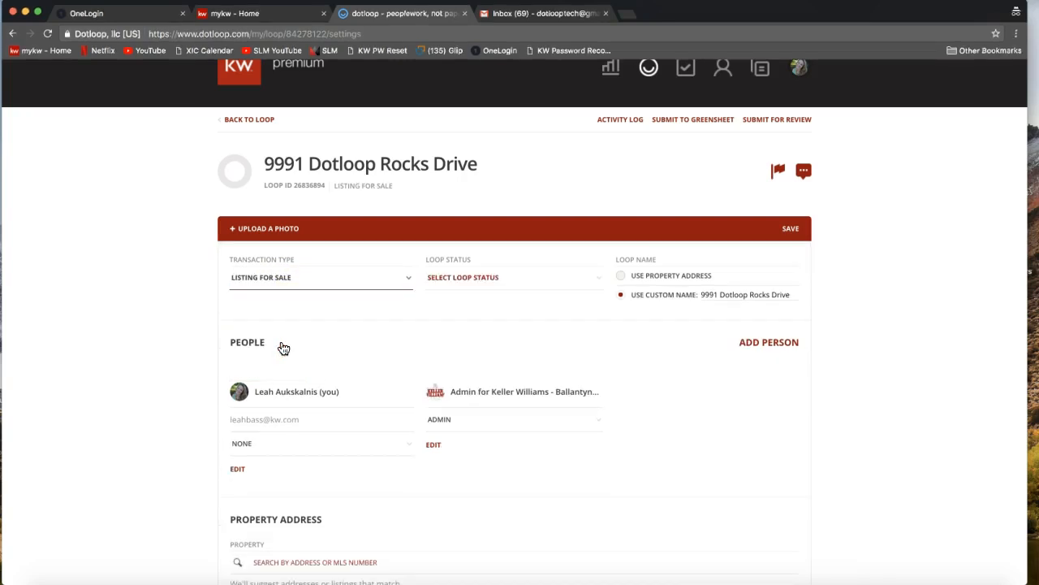
{"action": "left_click", "coordinate": [275, 288]}
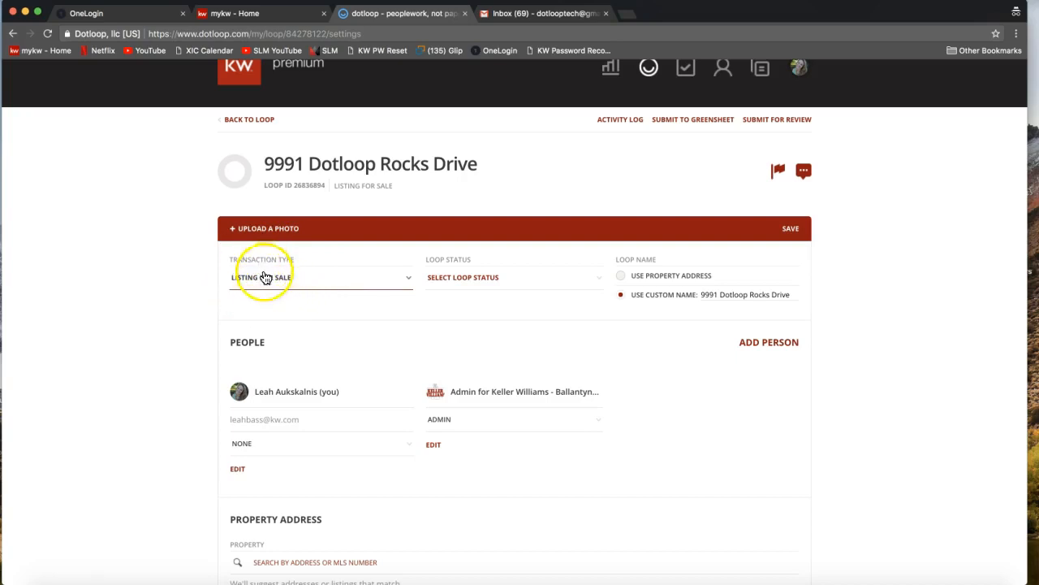
Set the loop status to Active Listing, checking the other available statuses.
{"action": "left_click", "coordinate": [469, 280]}
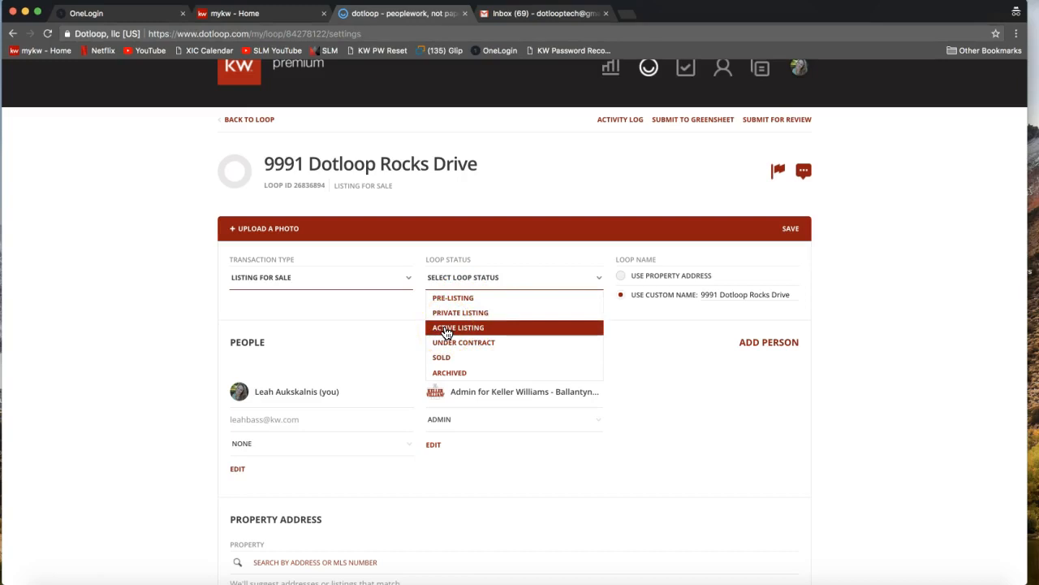
{"action": "left_click", "coordinate": [492, 331]}
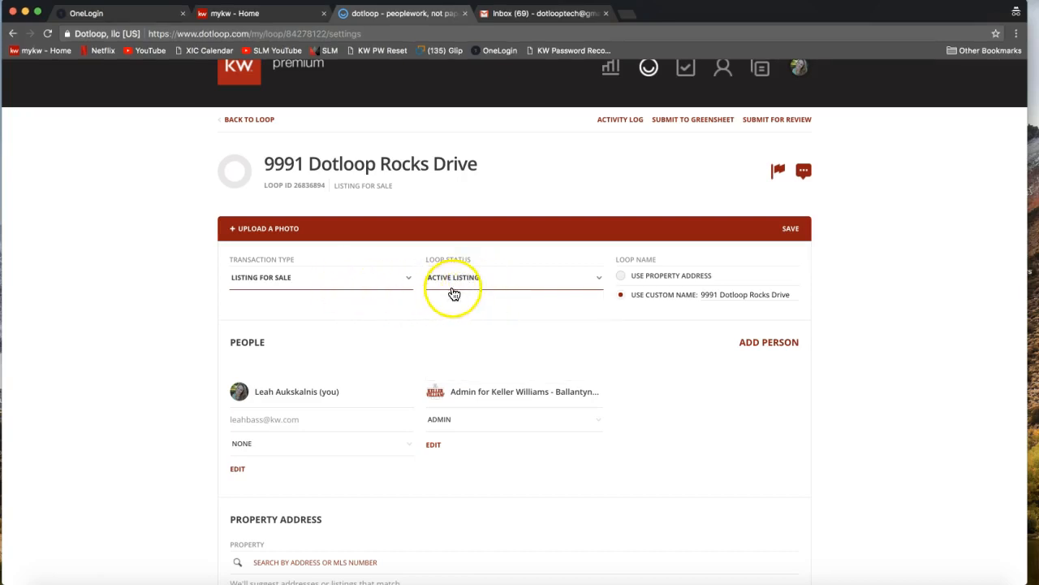
{"action": "left_click", "coordinate": [453, 277]}
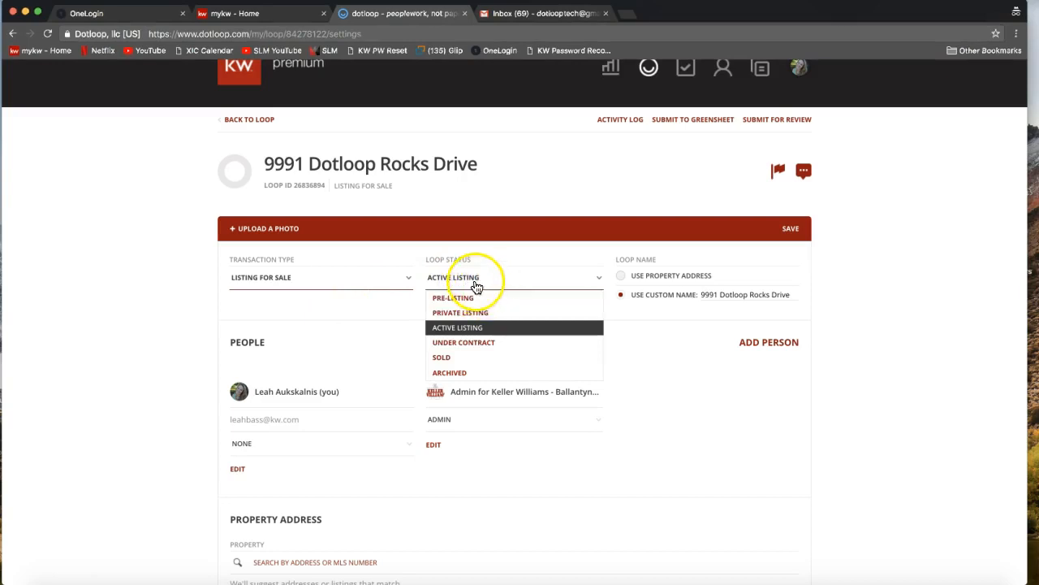
{"action": "left_click", "coordinate": [453, 332]}
{"action": "left_click", "coordinate": [855, 288]}
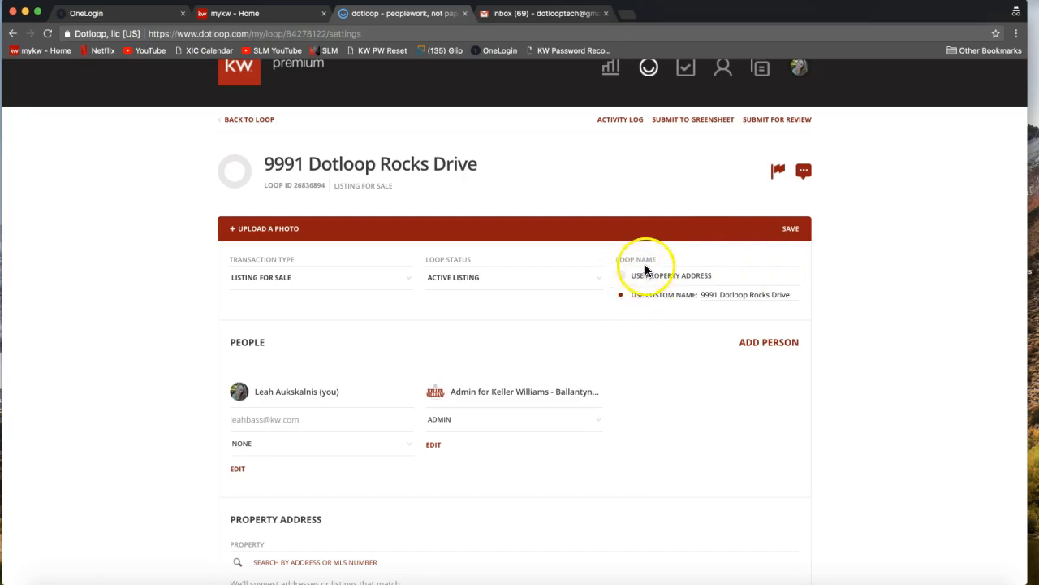
Append a hyphen and the client's full name to the loop's custom name, and save the loop details.
{"action": "left_click", "coordinate": [707, 294]}
{"action": "left_click_drag", "start_coordinate": [706, 295], "coordinate": [818, 298]}
{"action": "left_click", "coordinate": [818, 297]}
{"action": "type", "text": "- To"}
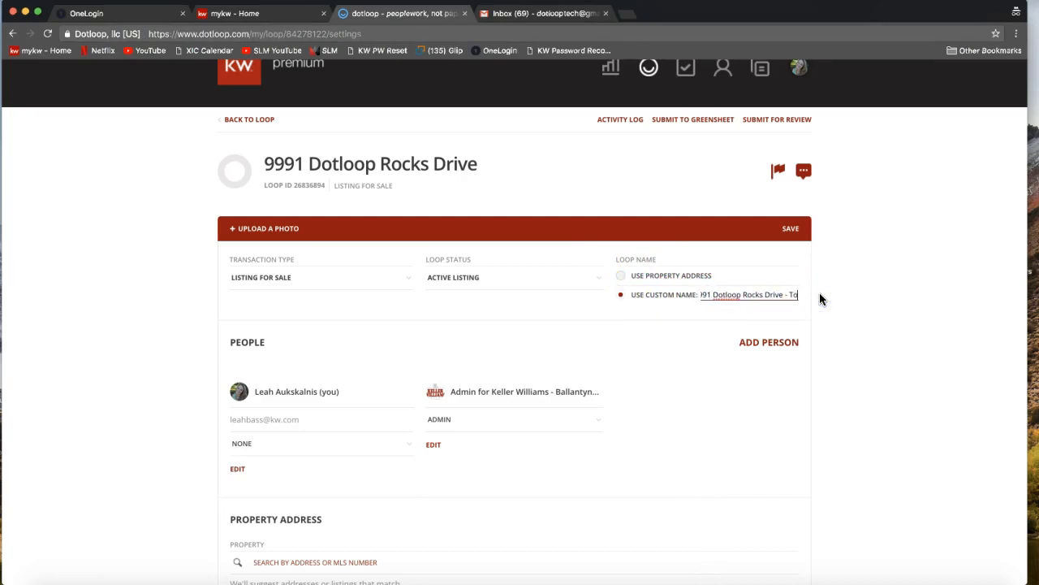
{"action": "type", "text": "ny Stark"}
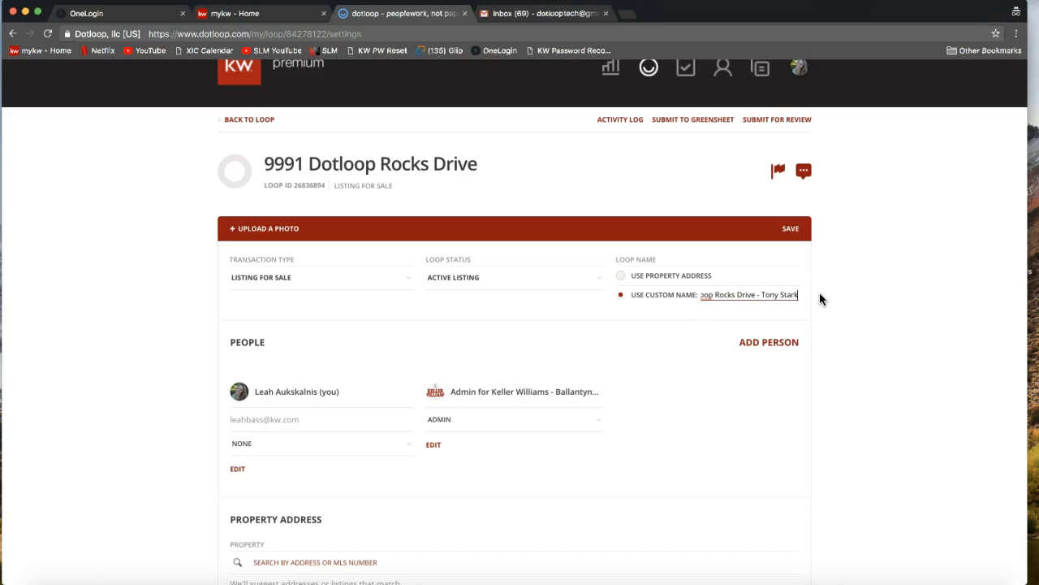
{"action": "left_click_drag", "start_coordinate": [777, 294], "coordinate": [680, 295]}
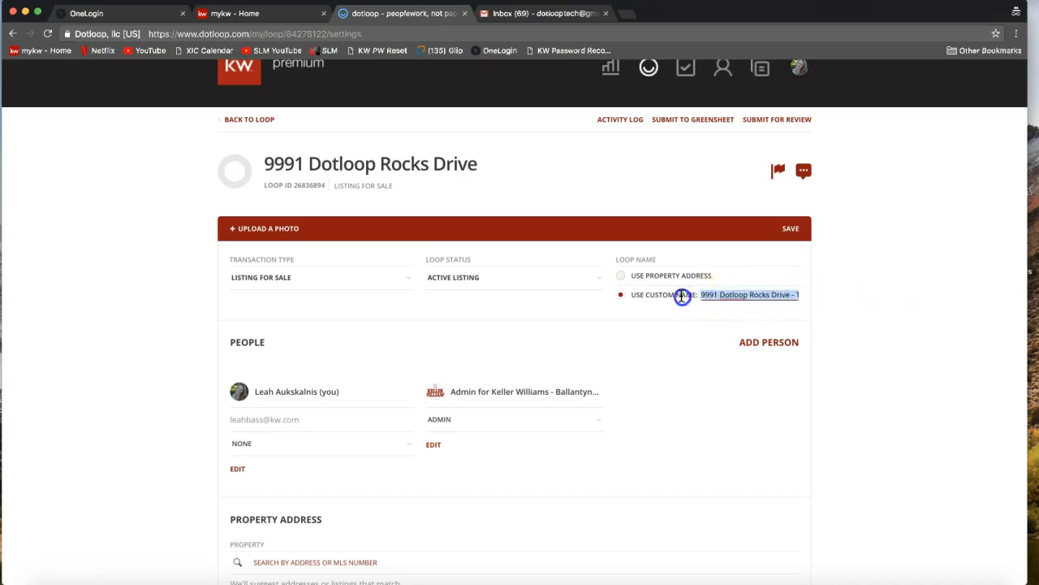
{"action": "left_click", "coordinate": [795, 233]}
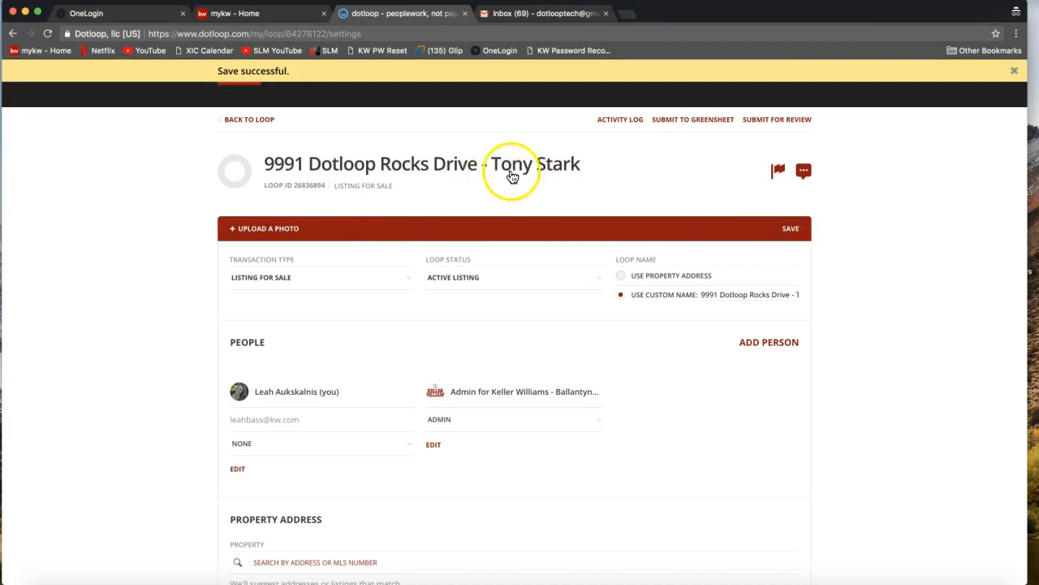
Review the People section and the Add Person option in the loop details.
{"action": "scroll", "coordinate": [883, 291], "scroll_direction": "down", "scroll_amount": 2}
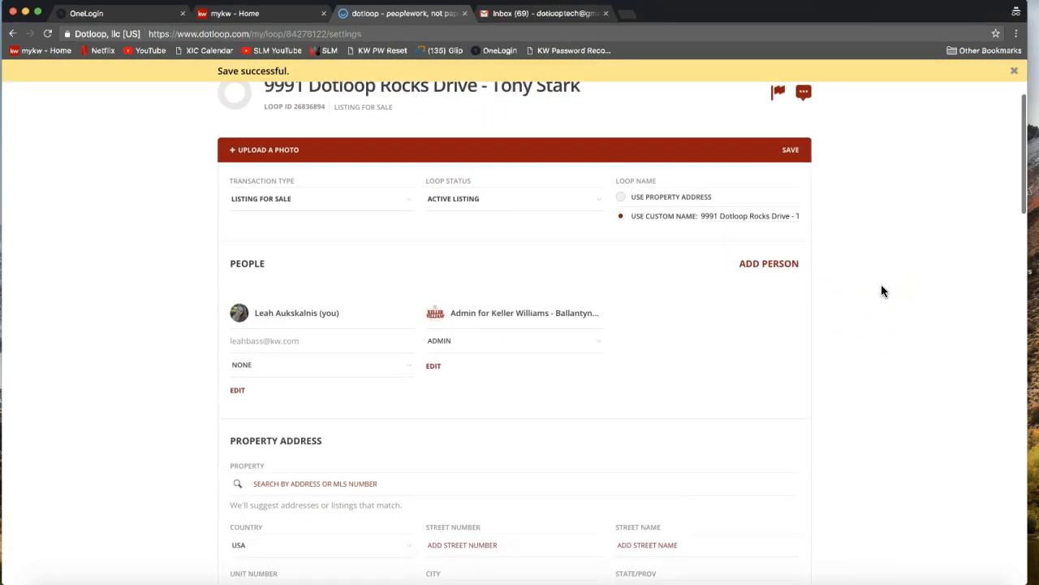
{"action": "double_click", "coordinate": [238, 262]}
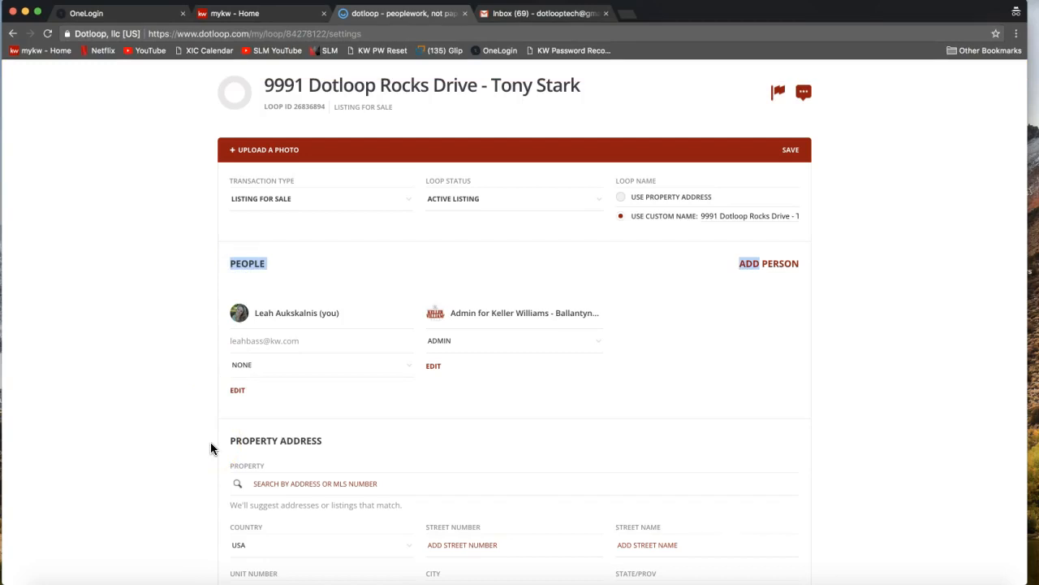
{"action": "left_click", "coordinate": [889, 302]}
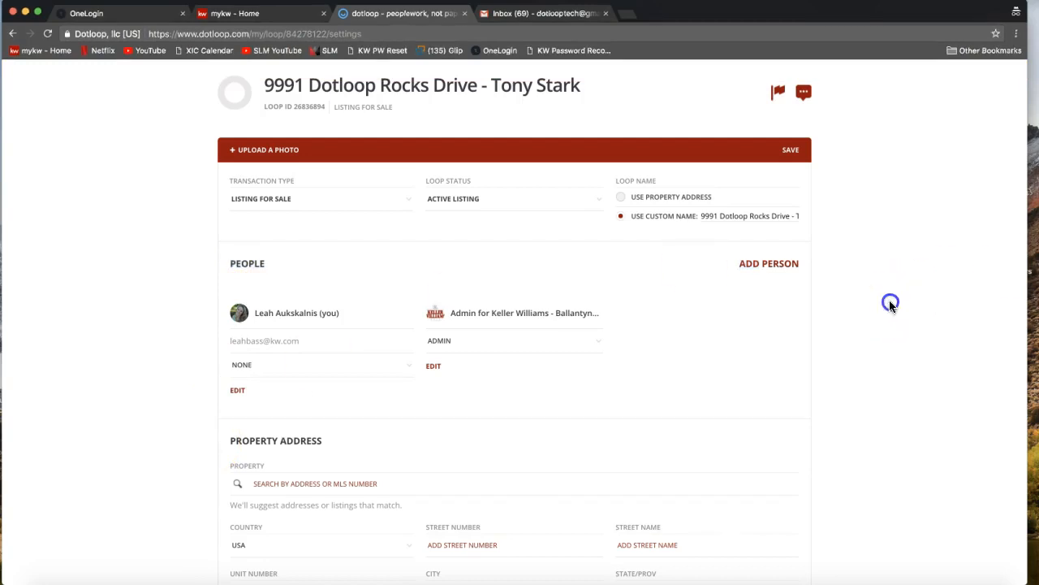
Start adding a person to the loop and enter the client's full name and email address.
{"action": "left_click", "coordinate": [766, 272]}
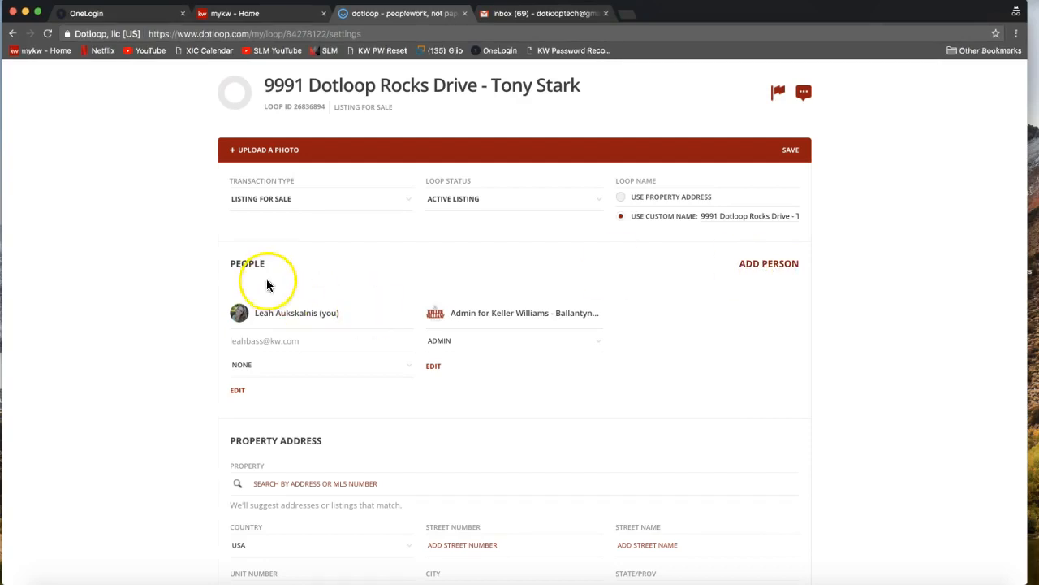
{"action": "left_click", "coordinate": [748, 270]}
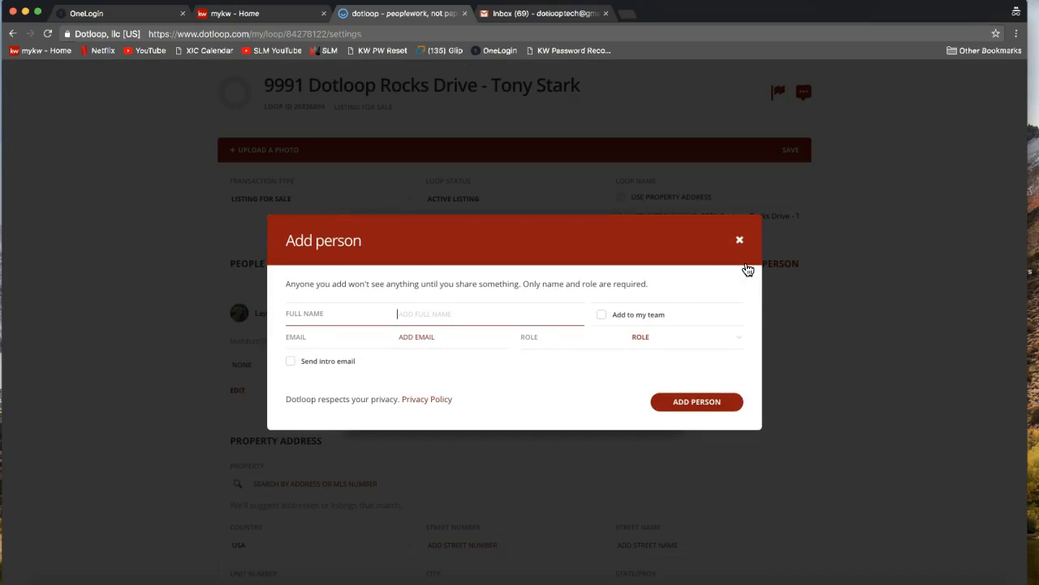
{"action": "left_click", "coordinate": [428, 342]}
{"action": "left_click", "coordinate": [673, 346]}
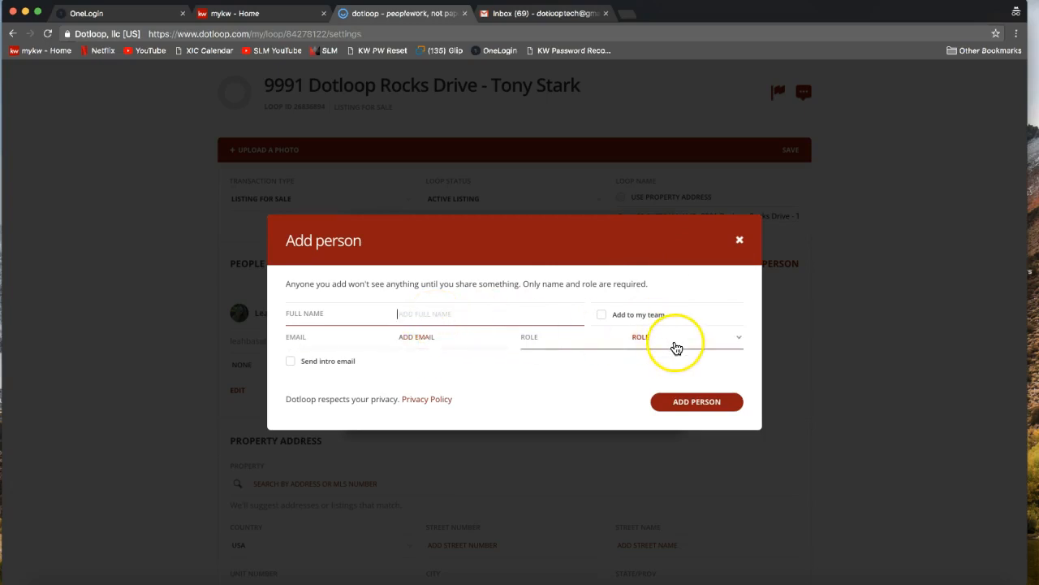
{"action": "left_click", "coordinate": [451, 312]}
{"action": "type", "text": "Tony Stark"}
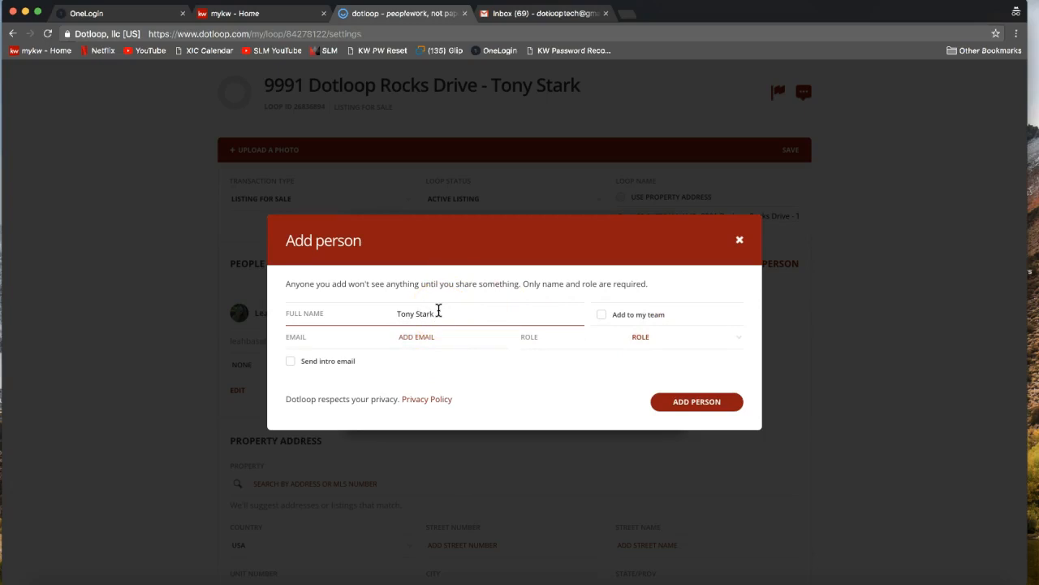
{"action": "left_click", "coordinate": [423, 338]}
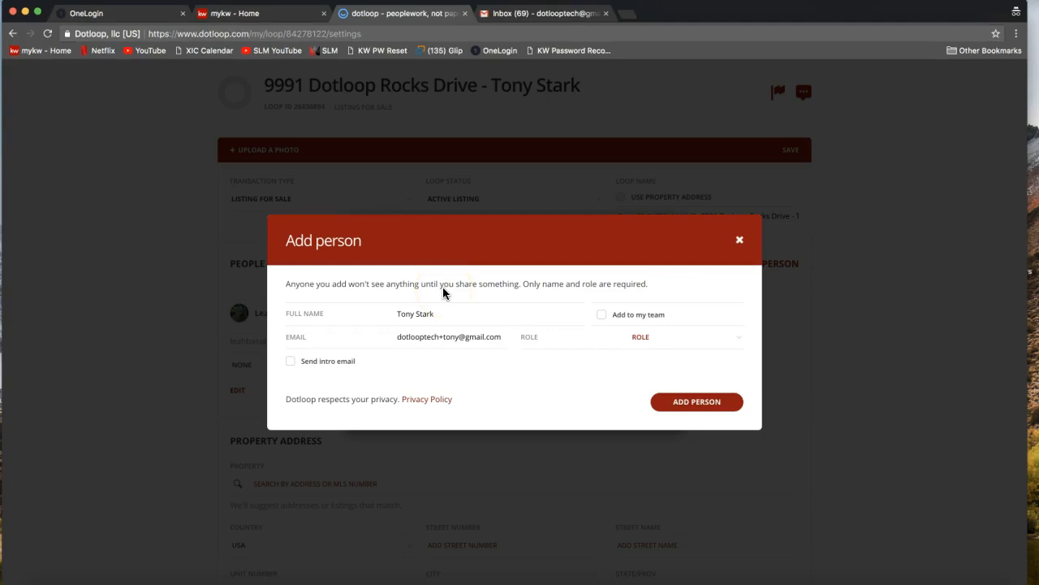
{"action": "left_click", "coordinate": [405, 319]}
{"action": "left_click", "coordinate": [410, 314]}
{"action": "left_click", "coordinate": [438, 331]}
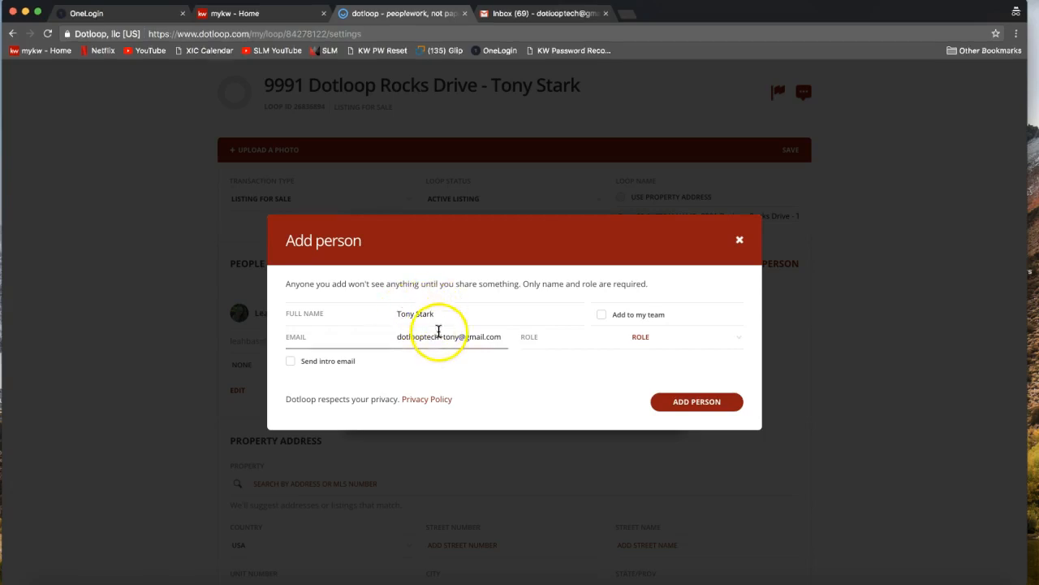
{"action": "left_click", "coordinate": [438, 338]}
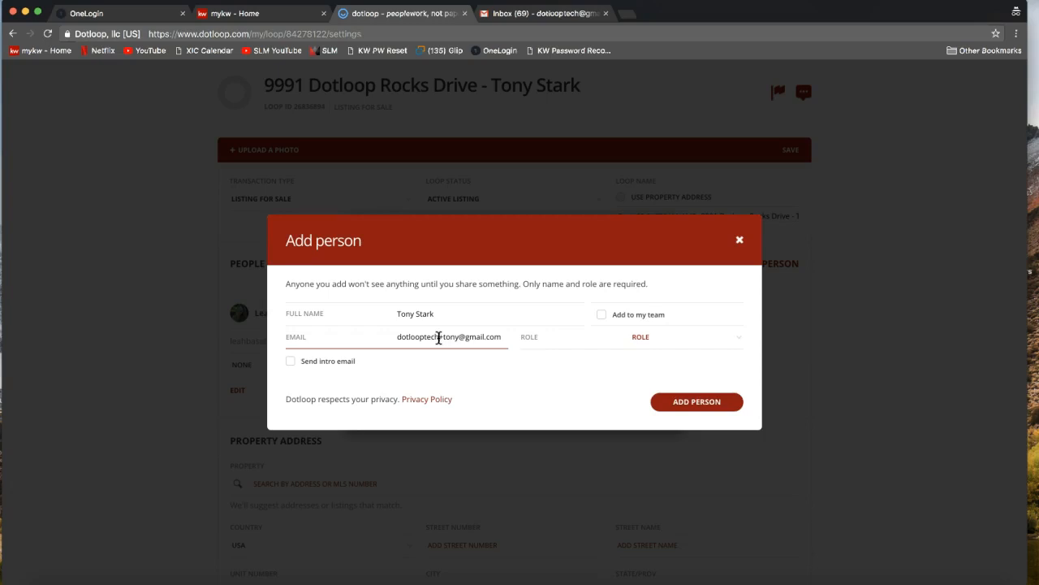
{"action": "left_click_drag", "start_coordinate": [395, 336], "coordinate": [513, 349]}
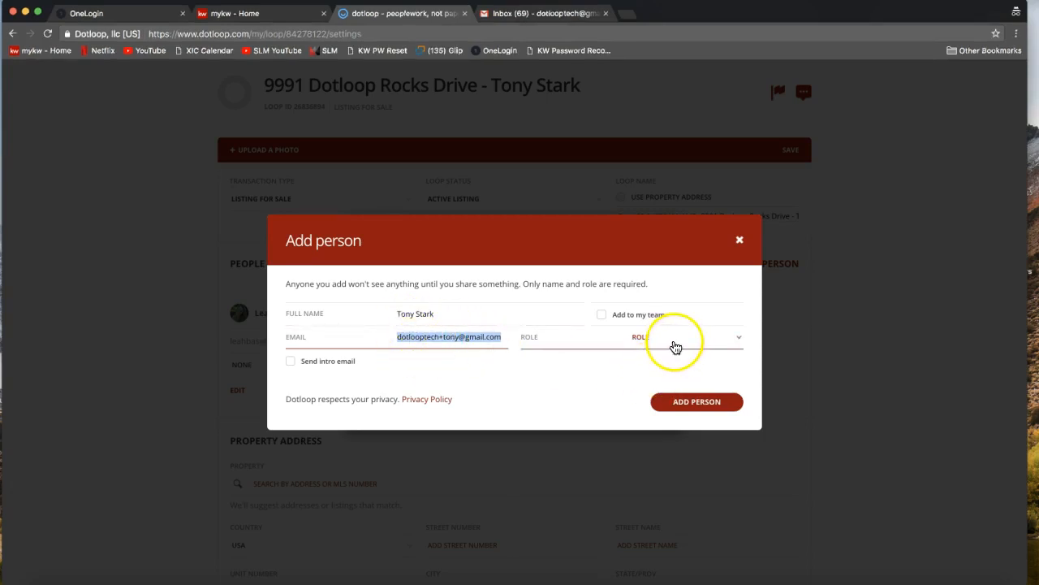
Set the new person's role to Seller after checking the available roles.
{"action": "left_click", "coordinate": [675, 345]}
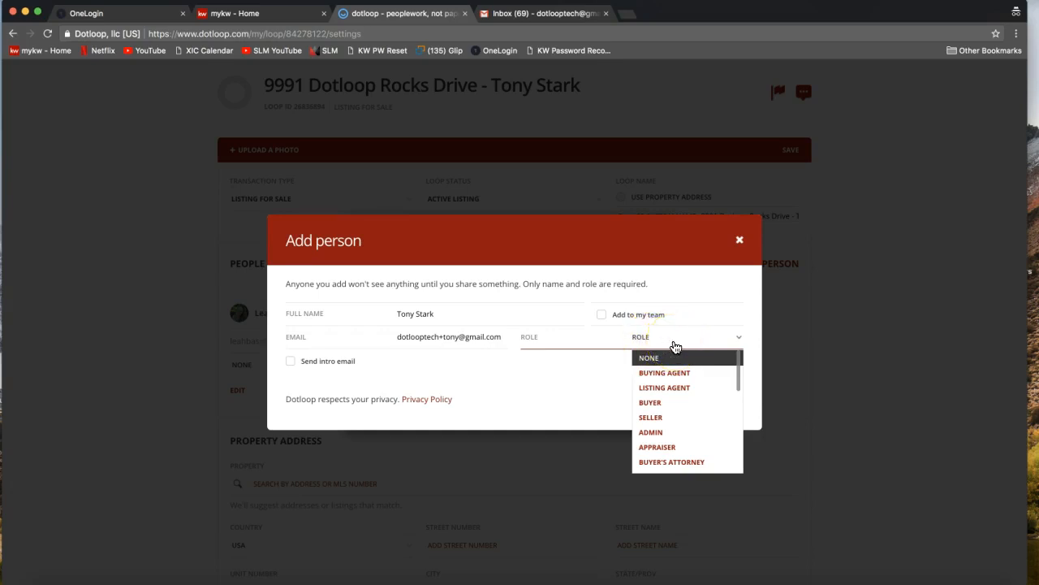
{"action": "left_click", "coordinate": [739, 372]}
{"action": "mouse_move", "coordinate": [739, 372]}
{"action": "left_mouse_down"}
{"action": "mouse_move", "coordinate": [729, 446]}
{"action": "mouse_move", "coordinate": [744, 367]}
{"action": "left_mouse_up"}
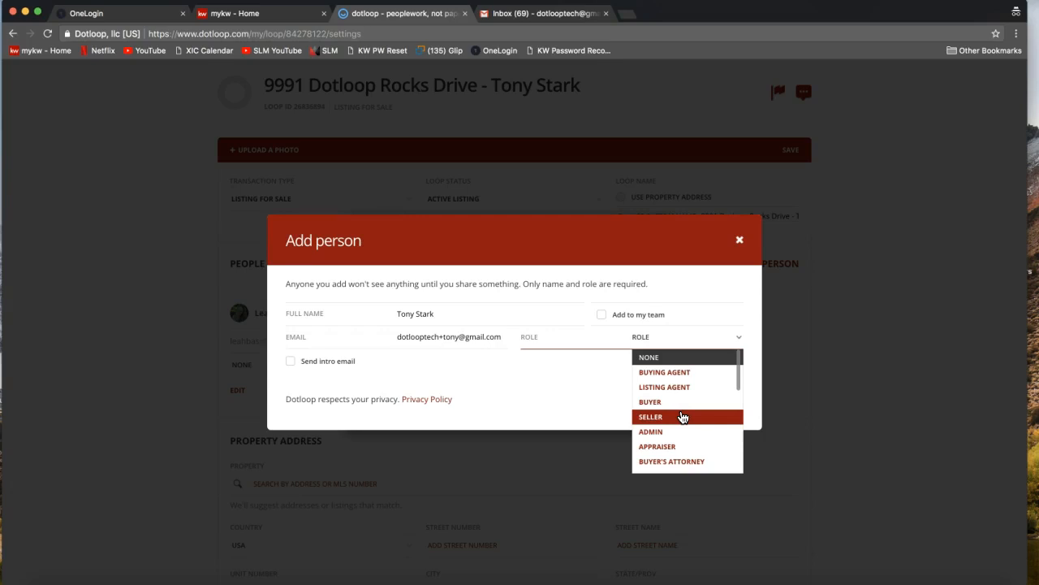
{"action": "left_click", "coordinate": [674, 417]}
{"action": "left_click", "coordinate": [665, 417]}
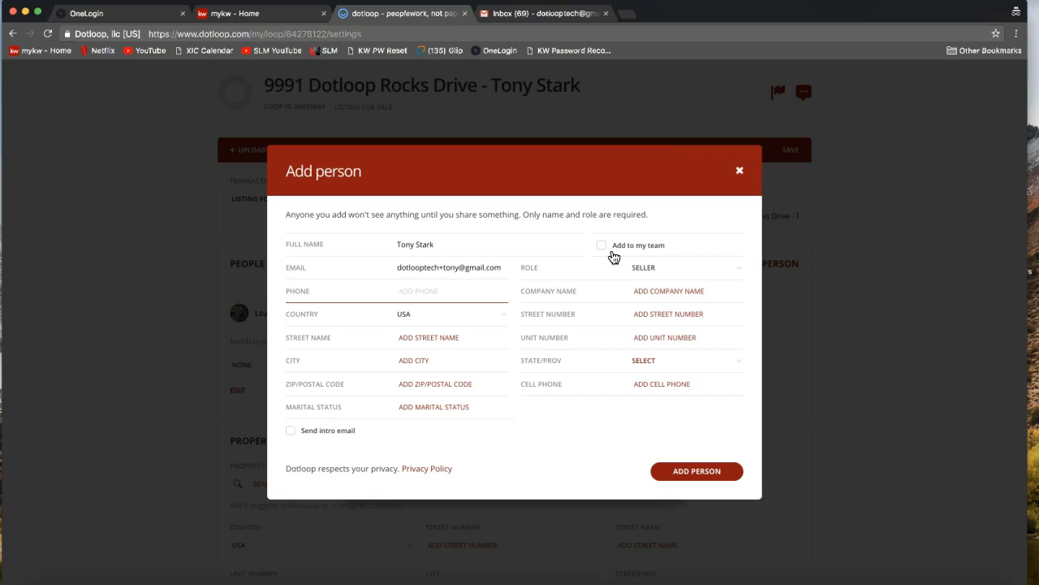
Leave the Add to my team option off and add the client to the loop.
{"action": "left_click", "coordinate": [462, 250]}
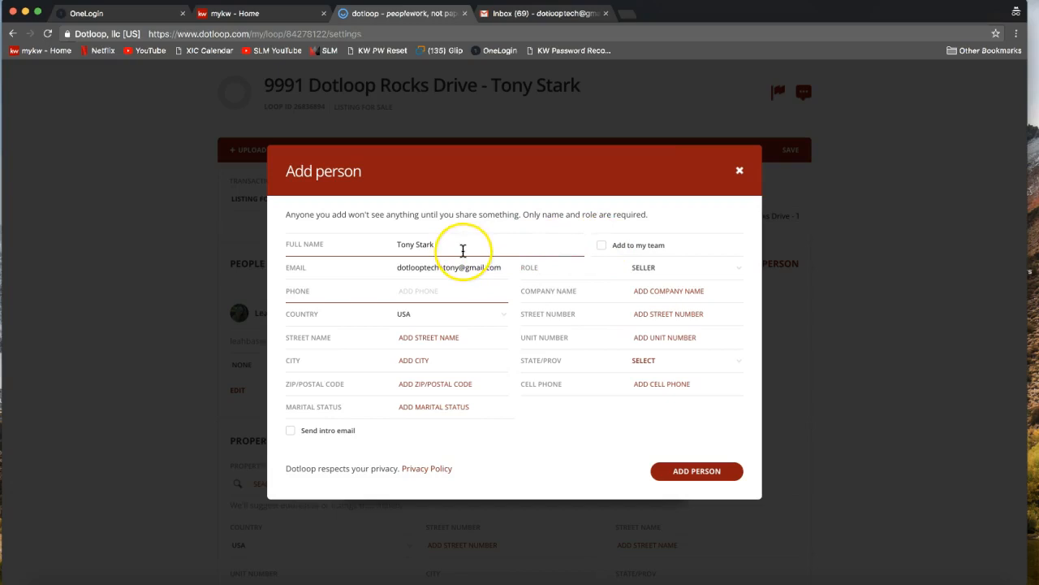
{"action": "left_click", "coordinate": [656, 252]}
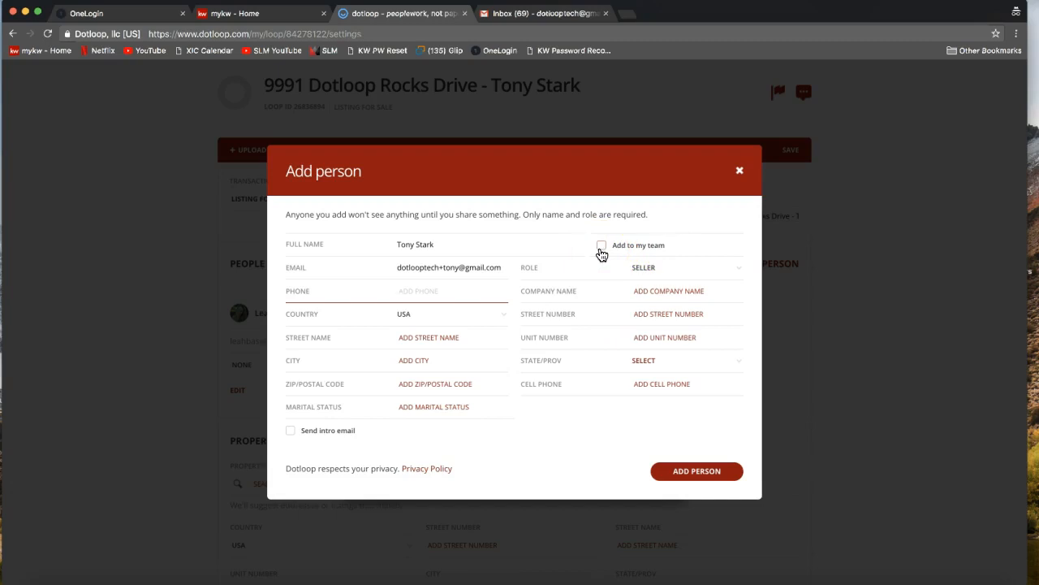
{"action": "left_click", "coordinate": [601, 252]}
{"action": "left_click", "coordinate": [510, 261]}
{"action": "left_click", "coordinate": [600, 254]}
{"action": "left_click", "coordinate": [607, 254]}
{"action": "left_click", "coordinate": [602, 247]}
{"action": "left_click", "coordinate": [628, 246]}
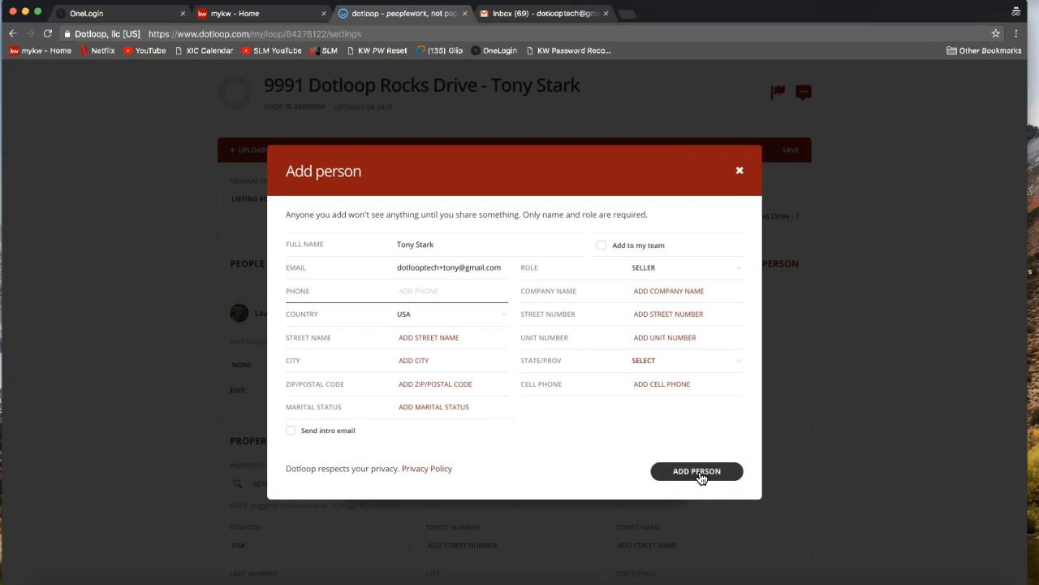
{"action": "left_click", "coordinate": [702, 477]}
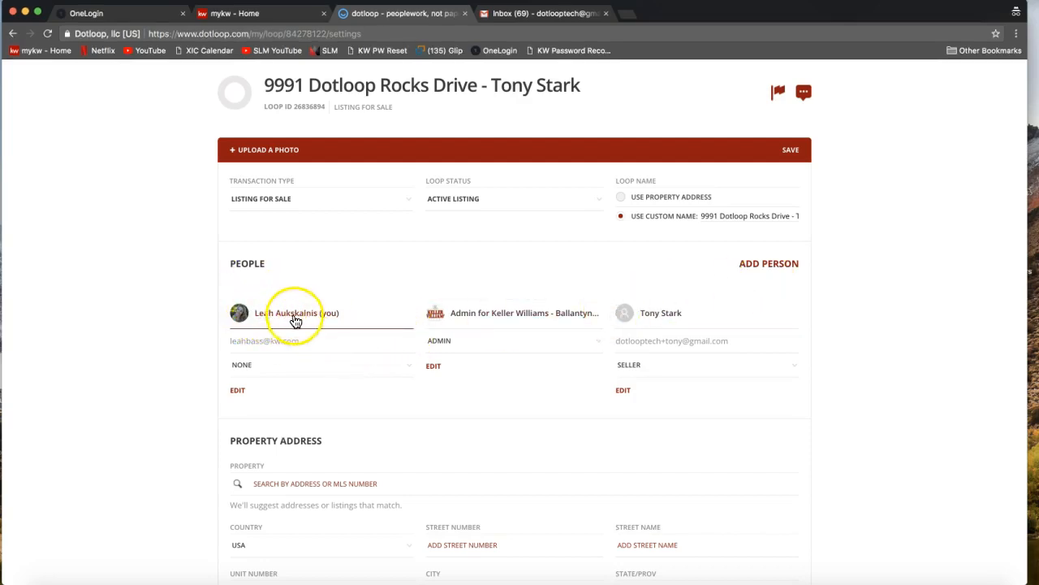
Set the agent's own role in the loop to Listing Agent.
{"action": "left_click", "coordinate": [264, 365]}
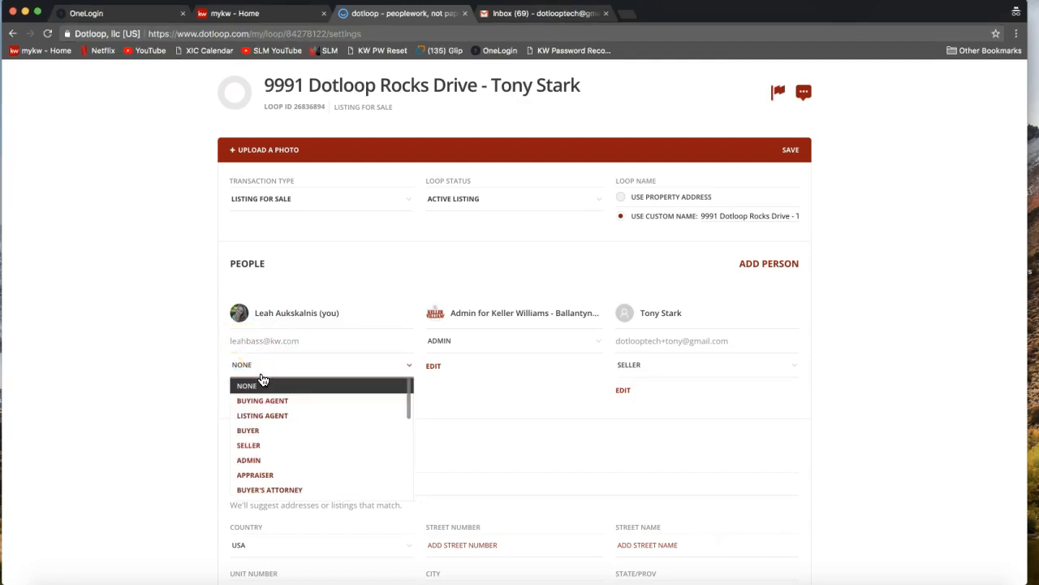
{"action": "left_click", "coordinate": [255, 418]}
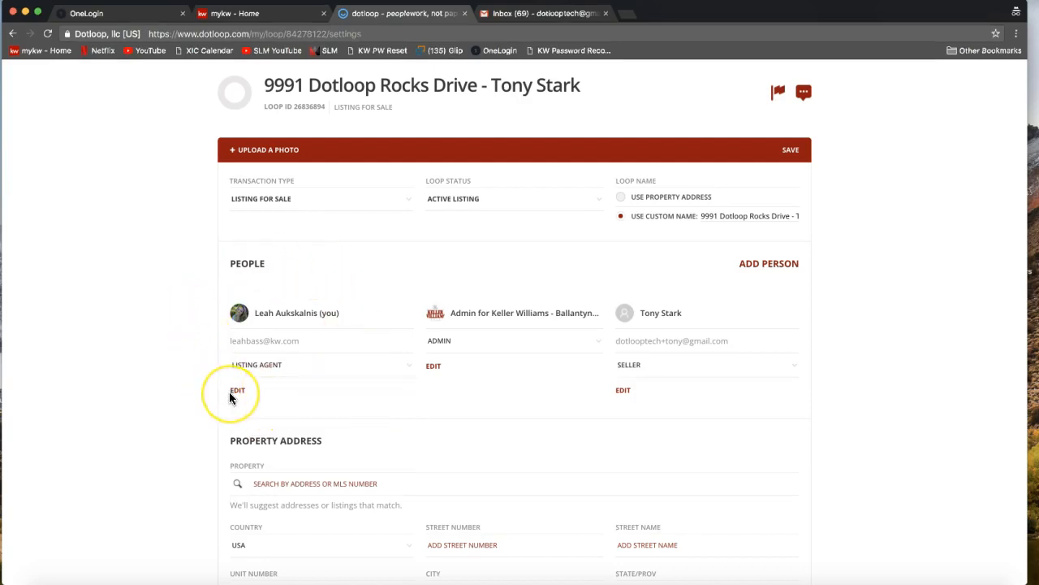
{"action": "left_click", "coordinate": [272, 379]}
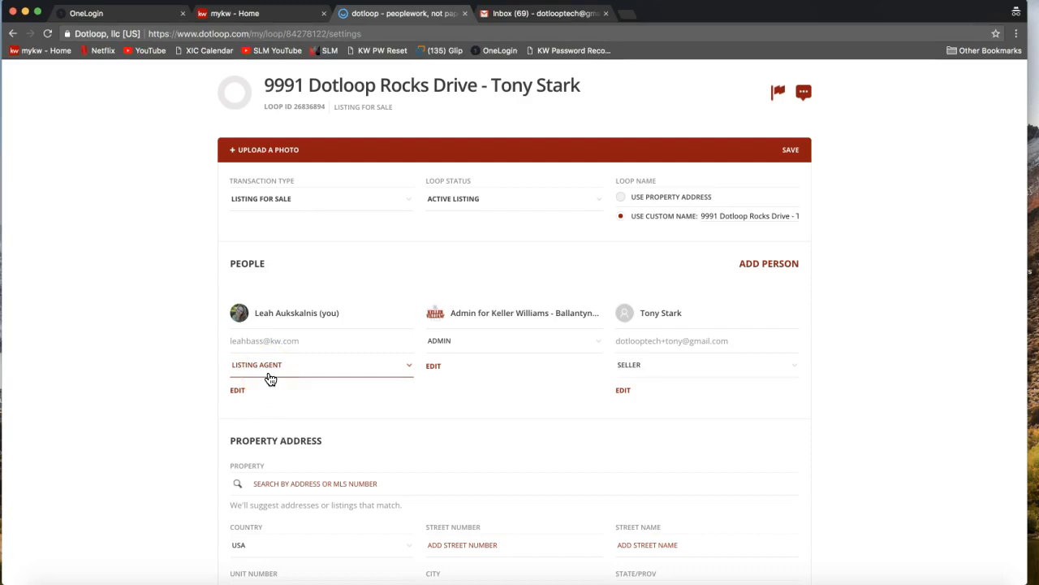
Enter the listing's street number and street name in the Property Address section.
{"action": "scroll", "coordinate": [154, 399], "scroll_direction": "down", "scroll_amount": 1}
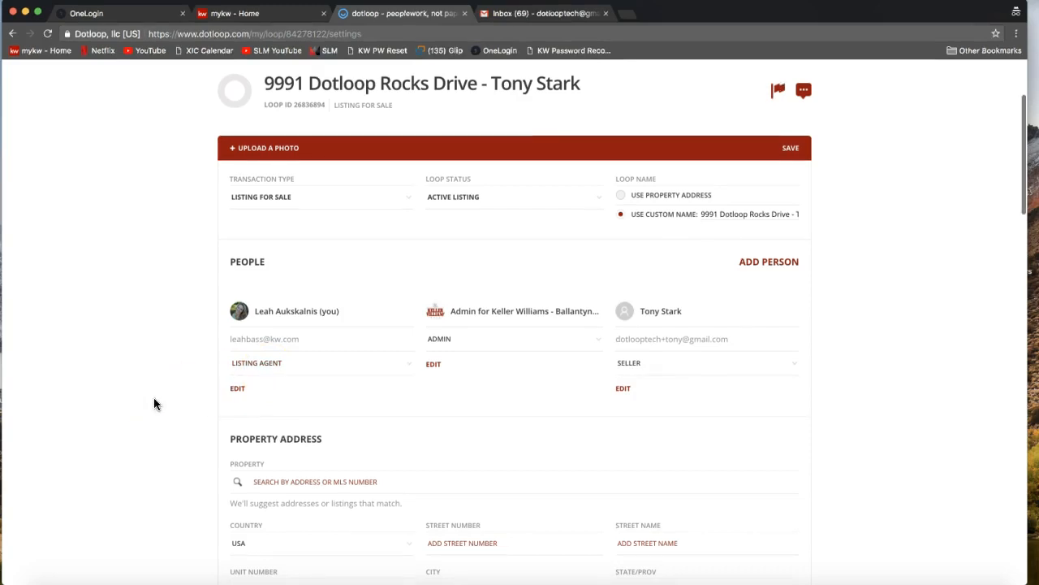
{"action": "scroll", "coordinate": [155, 403], "scroll_direction": "down", "scroll_amount": 1}
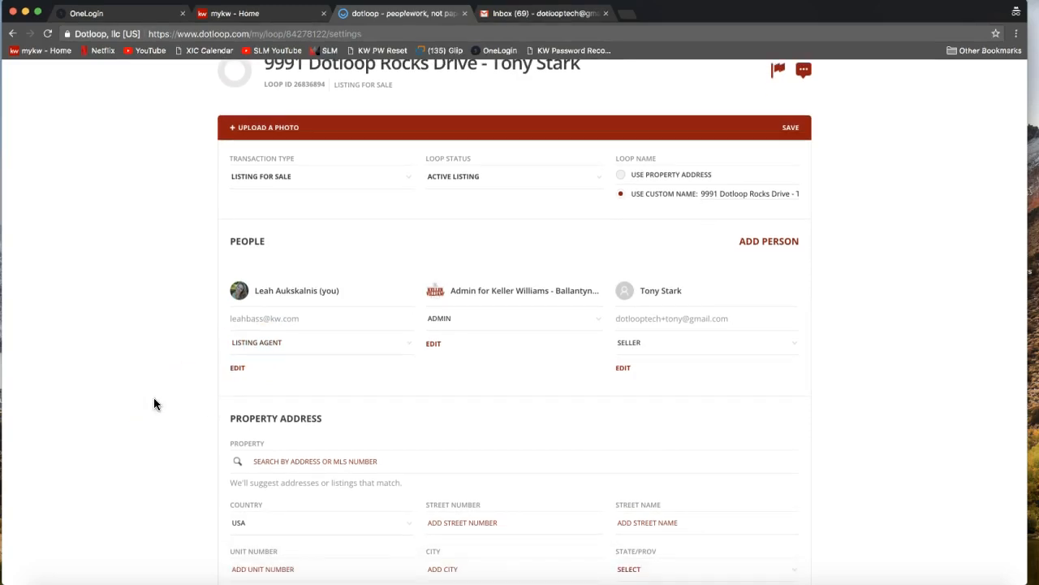
{"action": "scroll", "coordinate": [155, 404], "scroll_direction": "down", "scroll_amount": 3}
{"action": "scroll", "coordinate": [178, 382], "scroll_direction": "down", "scroll_amount": 1}
{"action": "scroll", "coordinate": [208, 333], "scroll_direction": "down", "scroll_amount": 2}
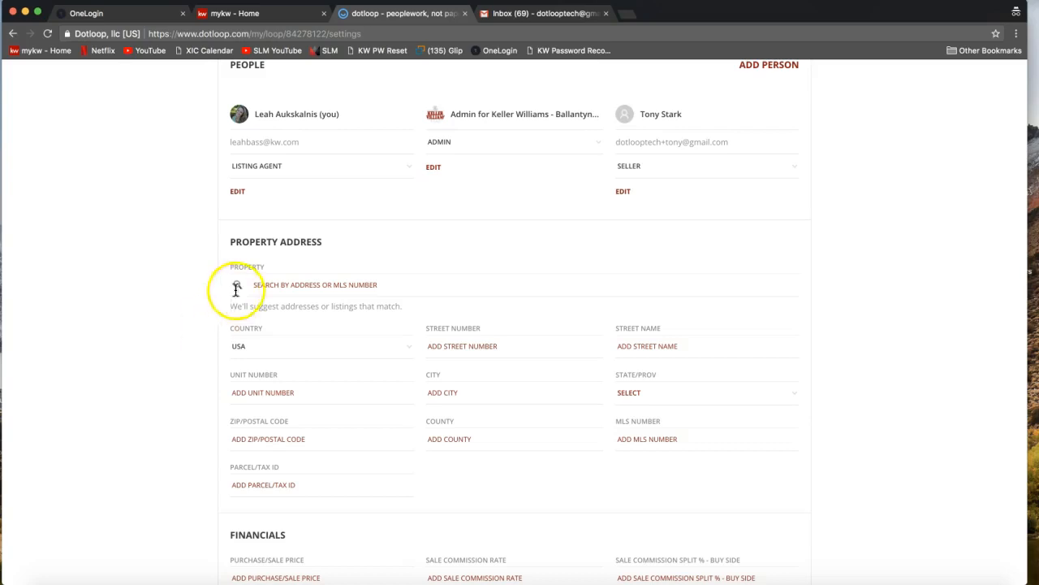
{"action": "left_click", "coordinate": [231, 238]}
{"action": "left_click_drag", "start_coordinate": [298, 242], "coordinate": [330, 240]}
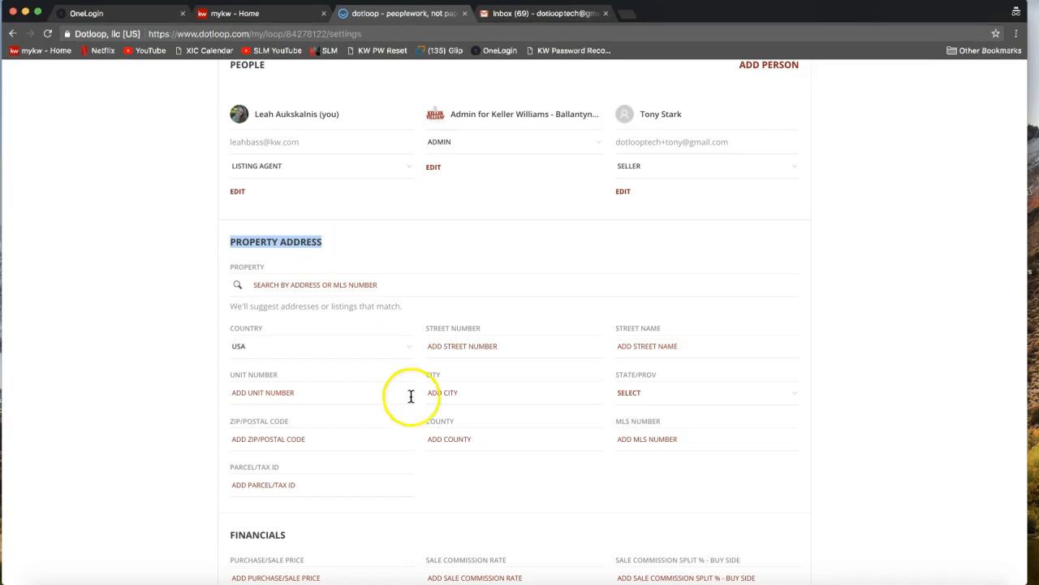
{"action": "left_click", "coordinate": [454, 348]}
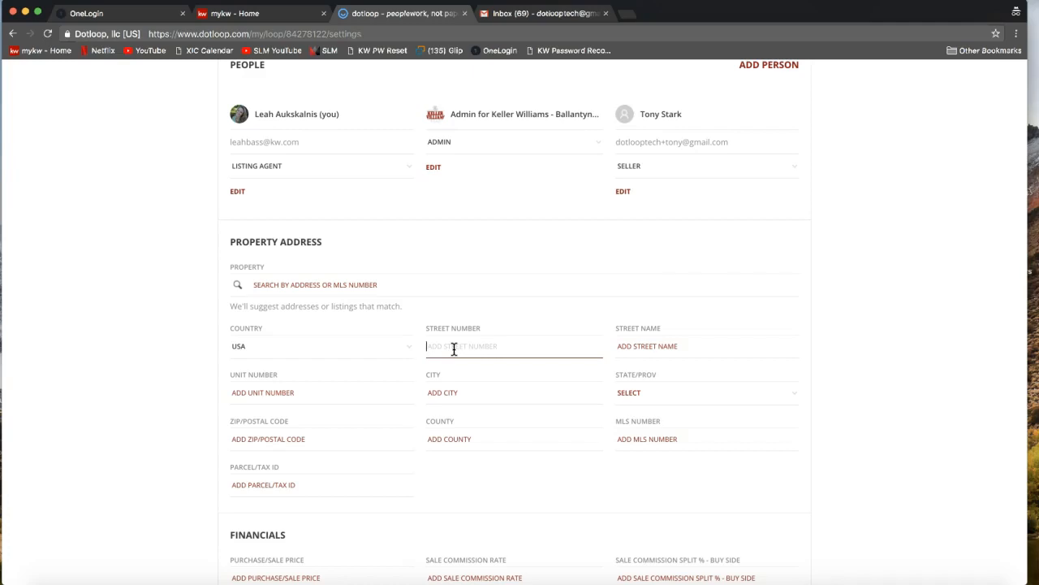
{"action": "left_click", "coordinate": [444, 339]}
{"action": "type", "text": "9991"}
{"action": "left_click", "coordinate": [627, 348]}
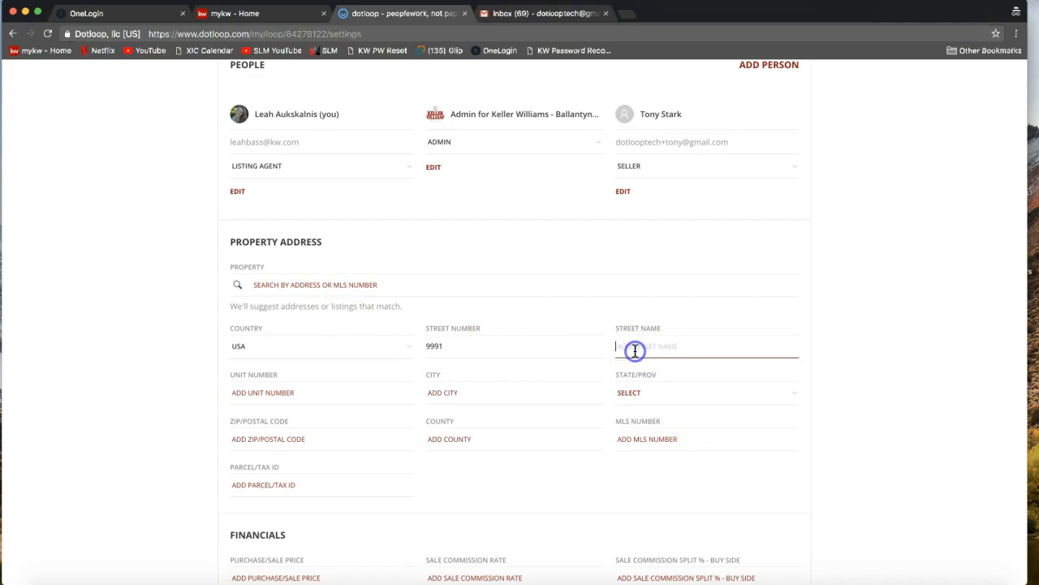
{"action": "type", "text": "Dotloop Rocks Drive"}
Fill in the property's city, state, ZIP code and county, leaving the unit number blank.
{"action": "key", "text": "Tab"}
{"action": "key", "text": "Tab"}
{"action": "type", "text": "Charlotte"}
{"action": "key", "text": "Tab"}
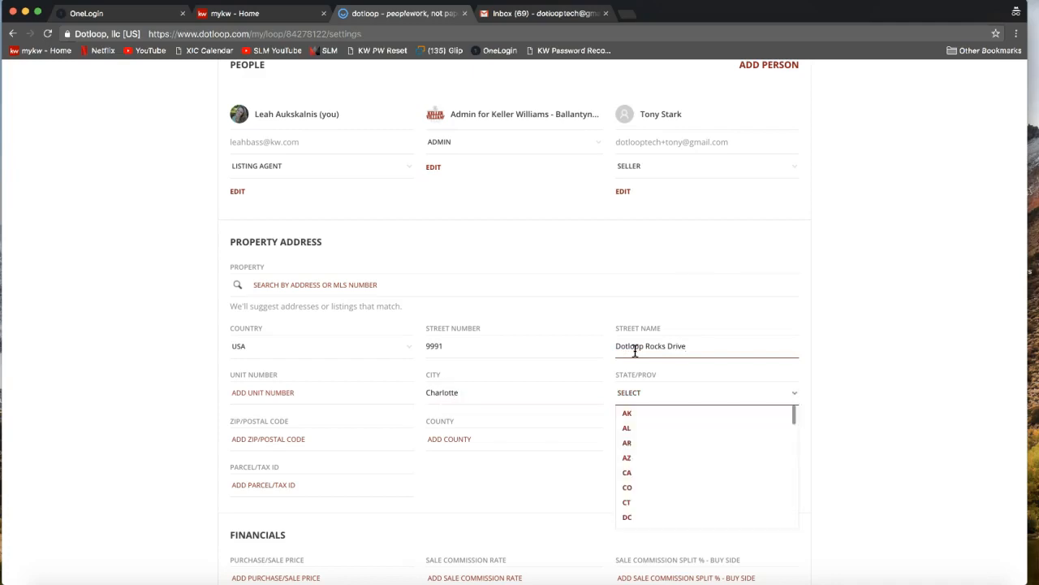
{"action": "key", "text": "n"}
{"action": "key", "text": "Tab"}
{"action": "type", "text": "28277"}
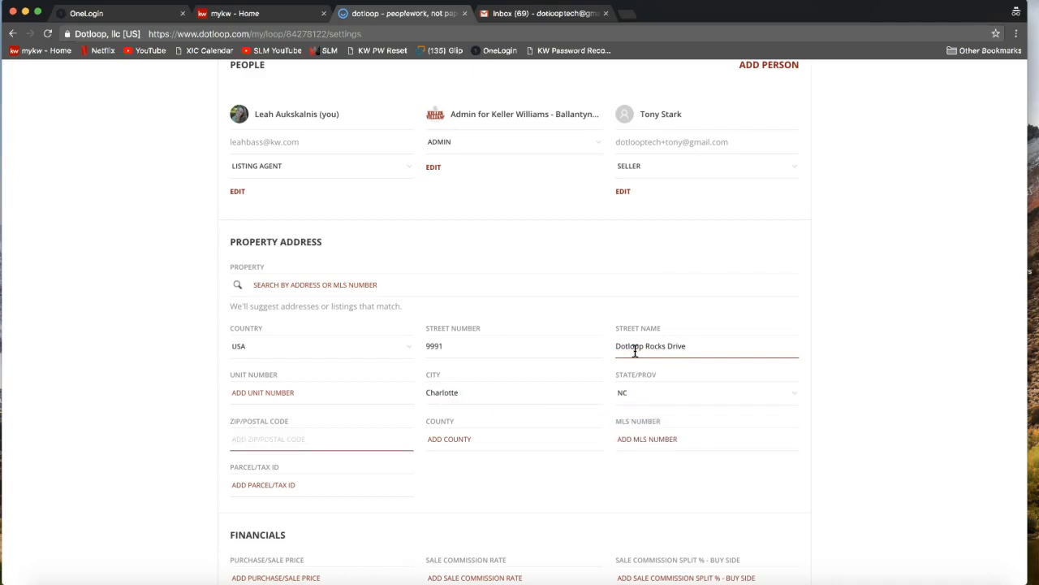
{"action": "left_click", "coordinate": [514, 439]}
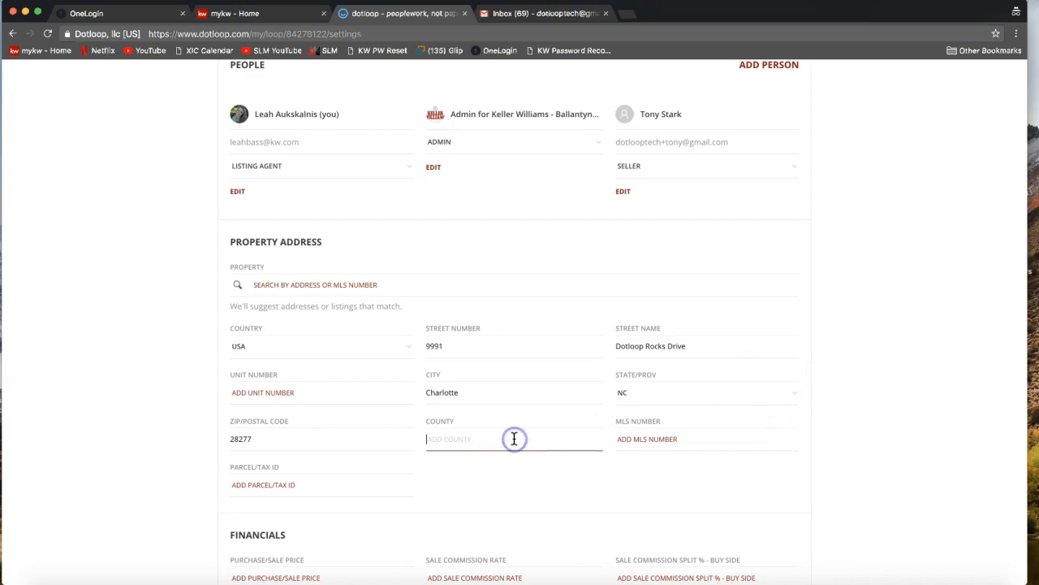
{"action": "type", "text": "Mecklenburg"}
{"action": "key", "text": "Tab"}
{"action": "left_click", "coordinate": [430, 489]}
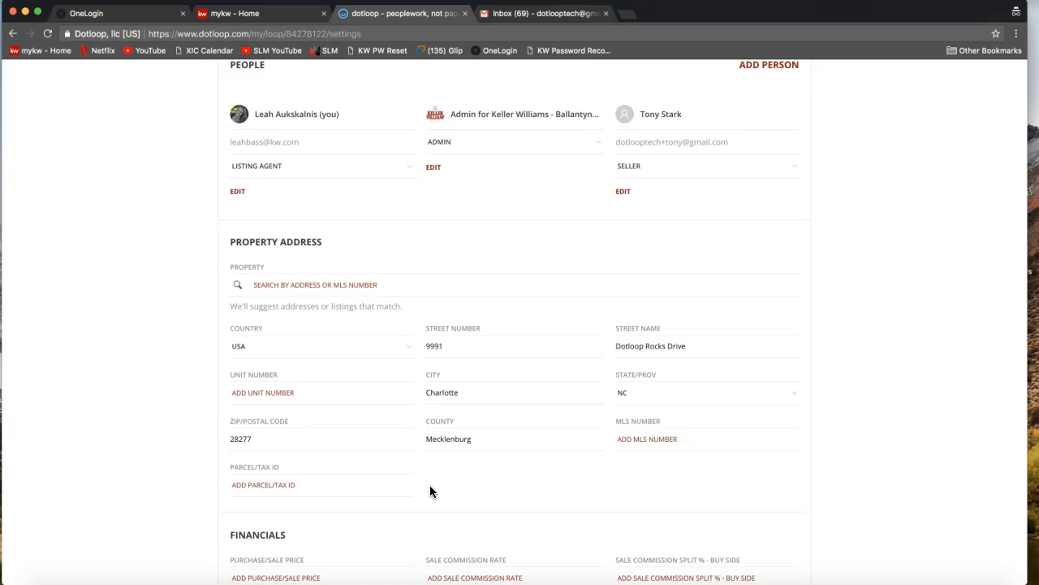
Look through the optional loop detail sections, from Financials and Contract Dates to Listing Information and Geographic Description, leaving them blank.
{"action": "scroll", "coordinate": [430, 487], "scroll_direction": "down", "scroll_amount": 1}
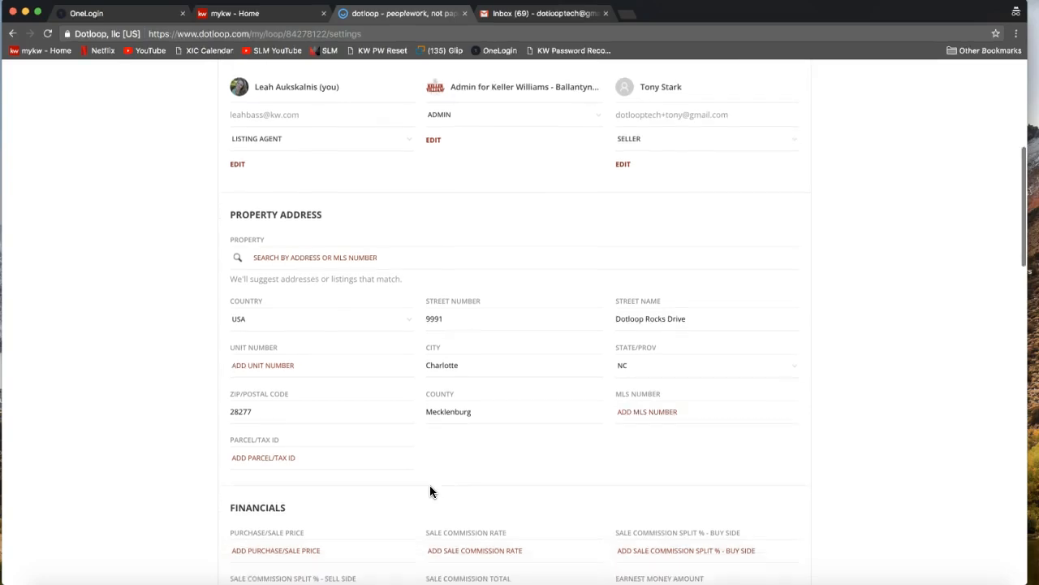
{"action": "scroll", "coordinate": [430, 491], "scroll_direction": "down", "scroll_amount": 3}
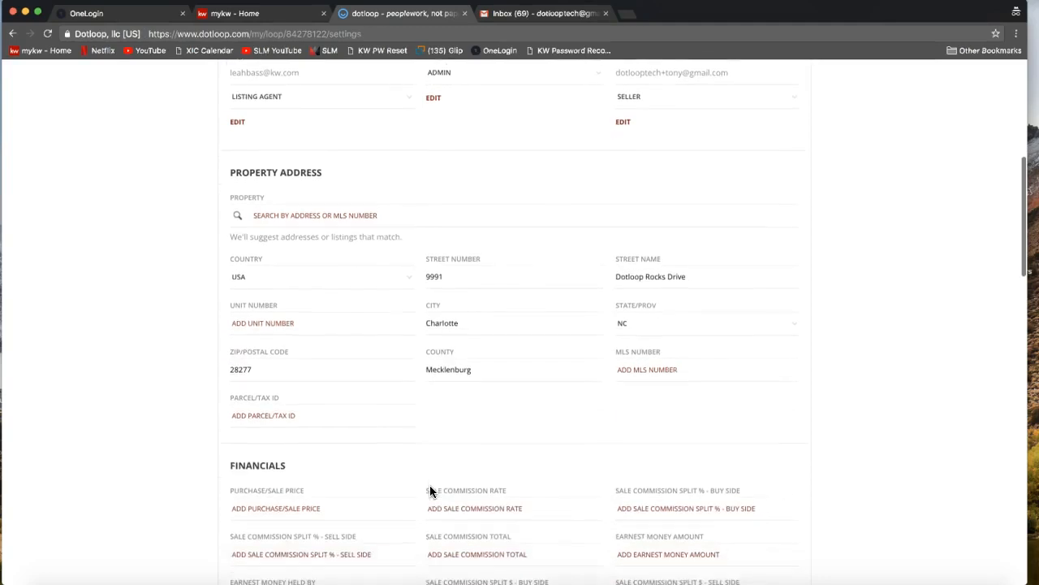
{"action": "left_click", "coordinate": [395, 441]}
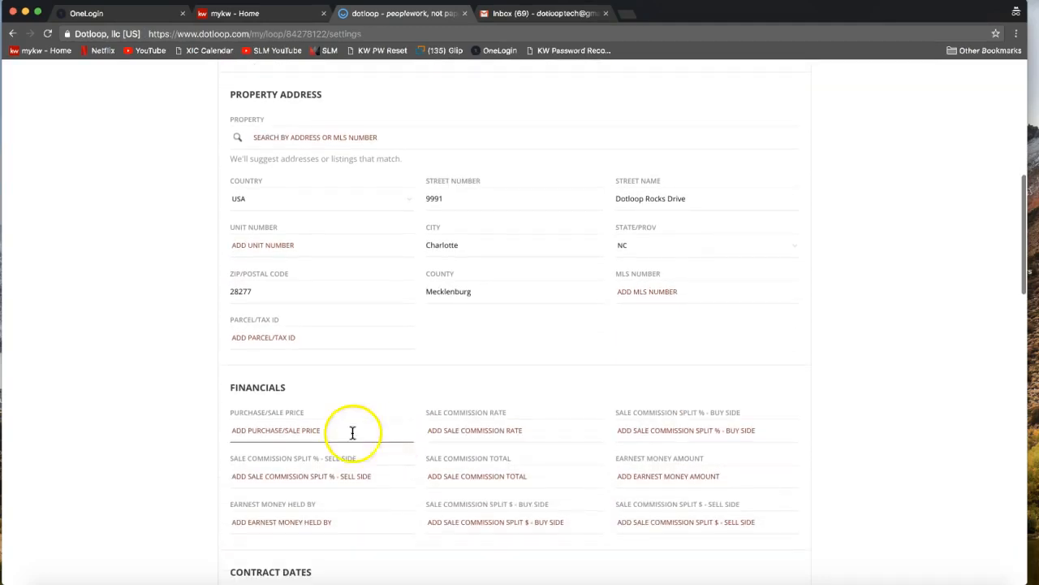
{"action": "double_click", "coordinate": [241, 388]}
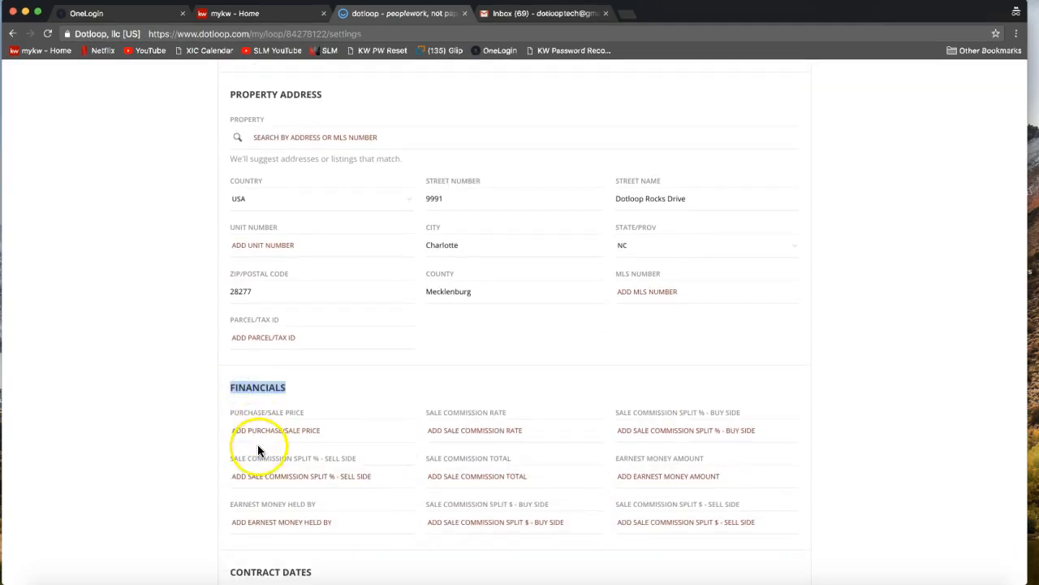
{"action": "scroll", "coordinate": [476, 432], "scroll_direction": "down", "scroll_amount": 1}
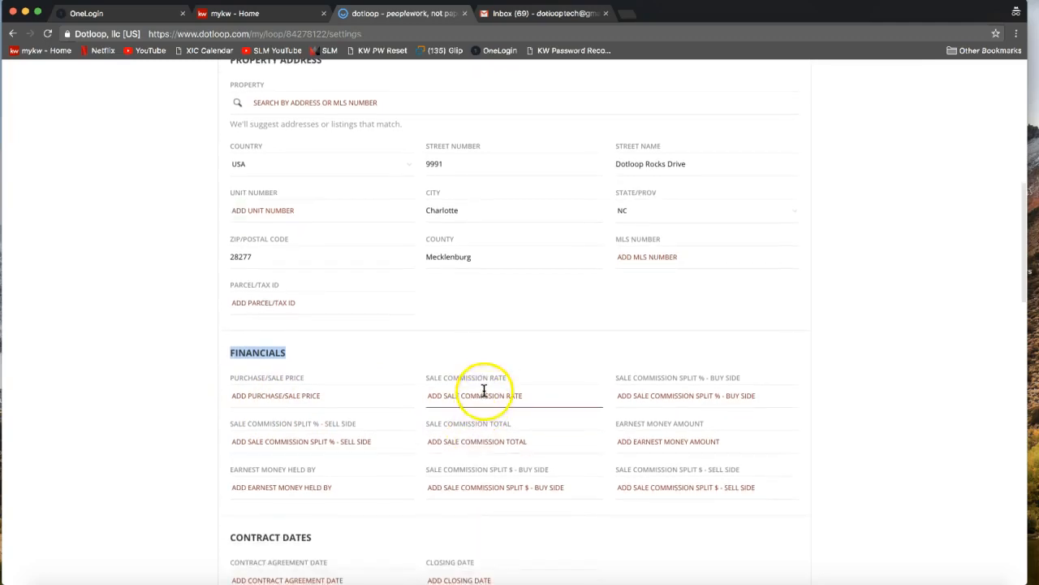
{"action": "scroll", "coordinate": [307, 447], "scroll_direction": "down", "scroll_amount": 3}
{"action": "scroll", "coordinate": [307, 447], "scroll_direction": "down", "scroll_amount": 5}
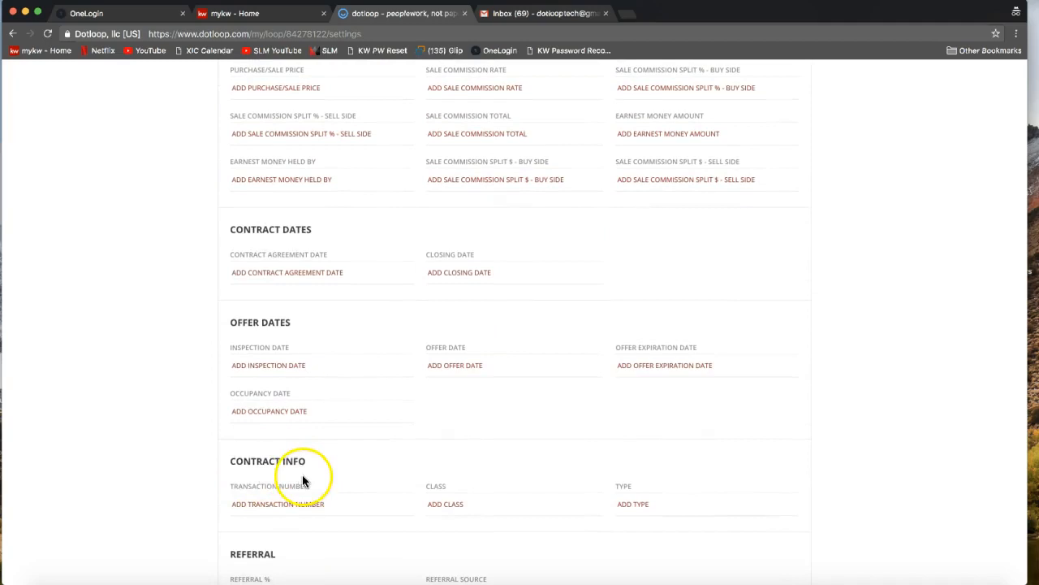
{"action": "scroll", "coordinate": [302, 475], "scroll_direction": "down", "scroll_amount": 2}
{"action": "scroll", "coordinate": [293, 554], "scroll_direction": "down", "scroll_amount": 6}
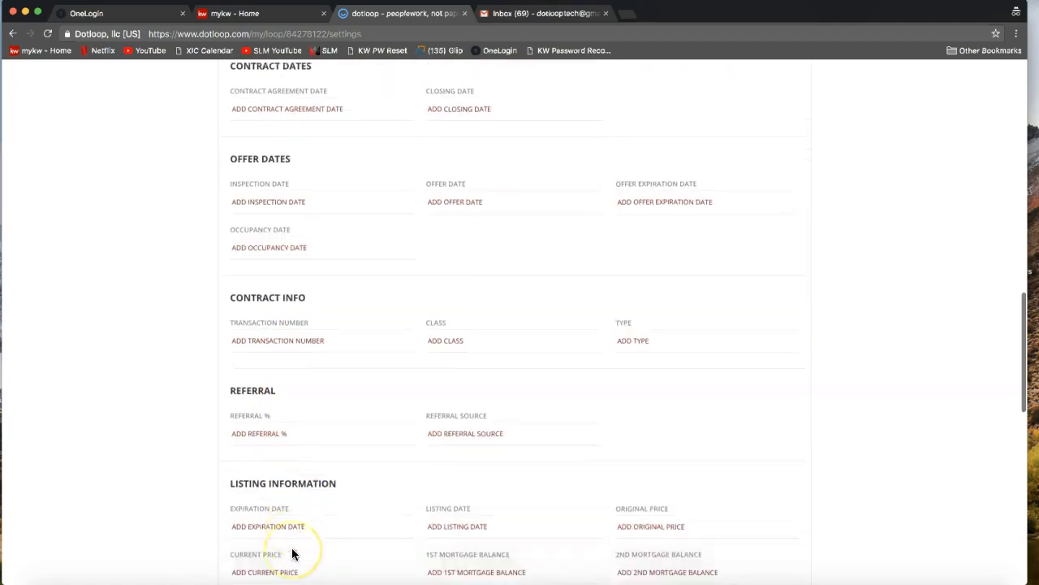
{"action": "scroll", "coordinate": [293, 554], "scroll_direction": "down", "scroll_amount": 6}
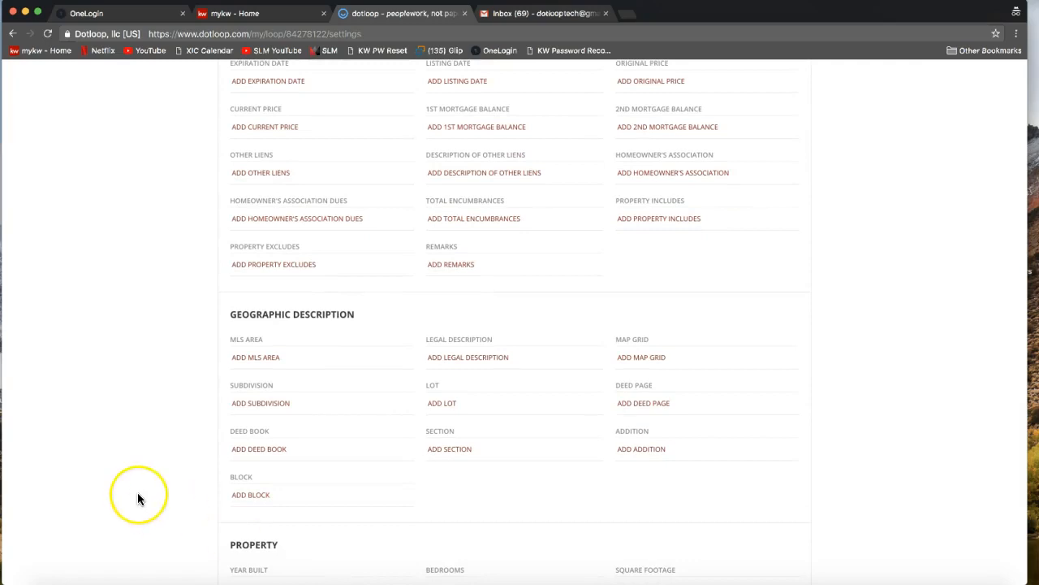
{"action": "scroll", "coordinate": [137, 492], "scroll_direction": "up", "scroll_amount": 6}
{"action": "scroll", "coordinate": [137, 492], "scroll_direction": "up", "scroll_amount": 7}
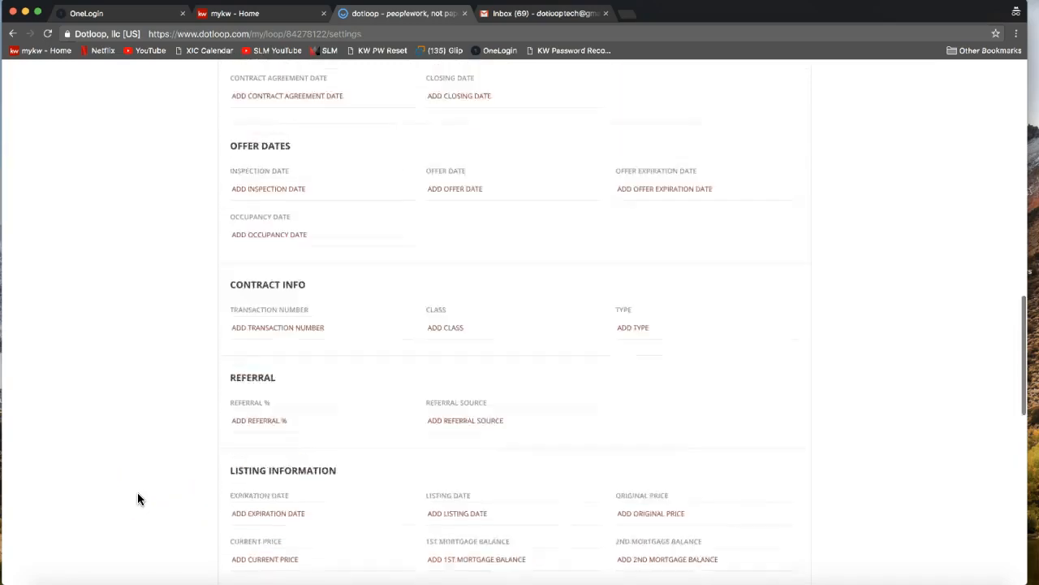
{"action": "scroll", "coordinate": [137, 492], "scroll_direction": "up", "scroll_amount": 6}
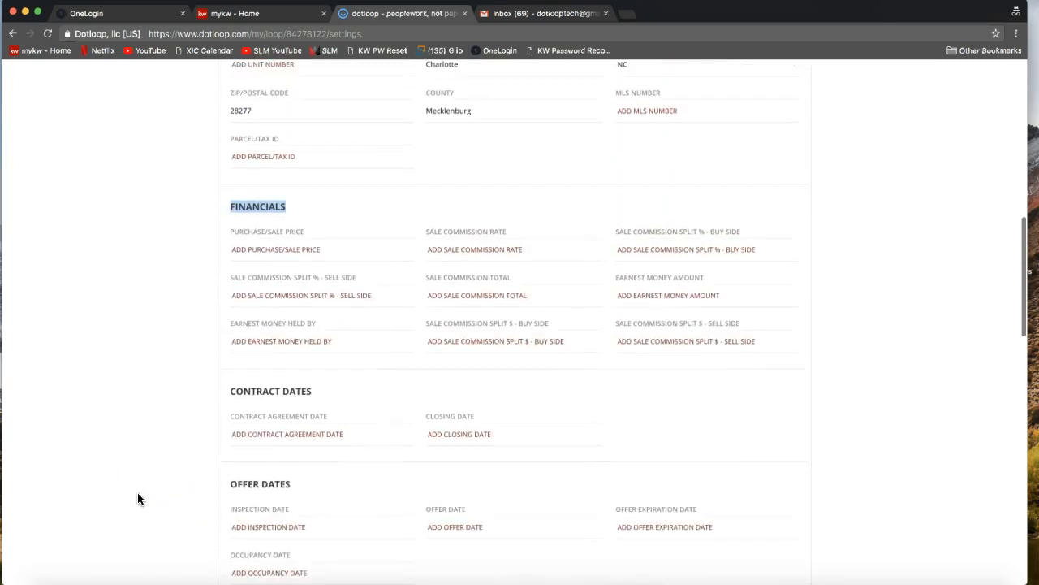
{"action": "left_click", "coordinate": [149, 412]}
{"action": "left_click", "coordinate": [150, 411]}
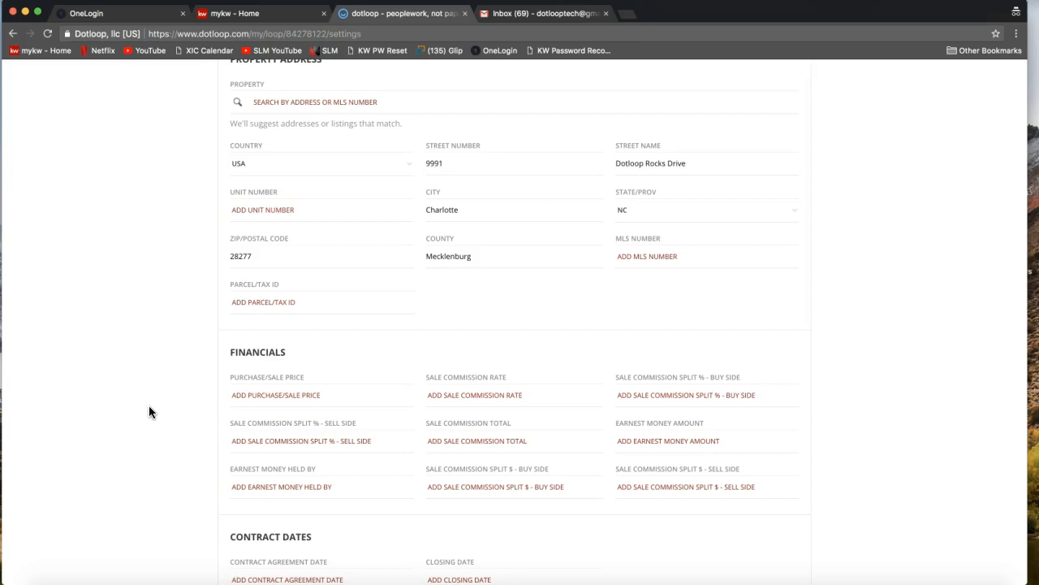
{"action": "left_click", "coordinate": [274, 397]}
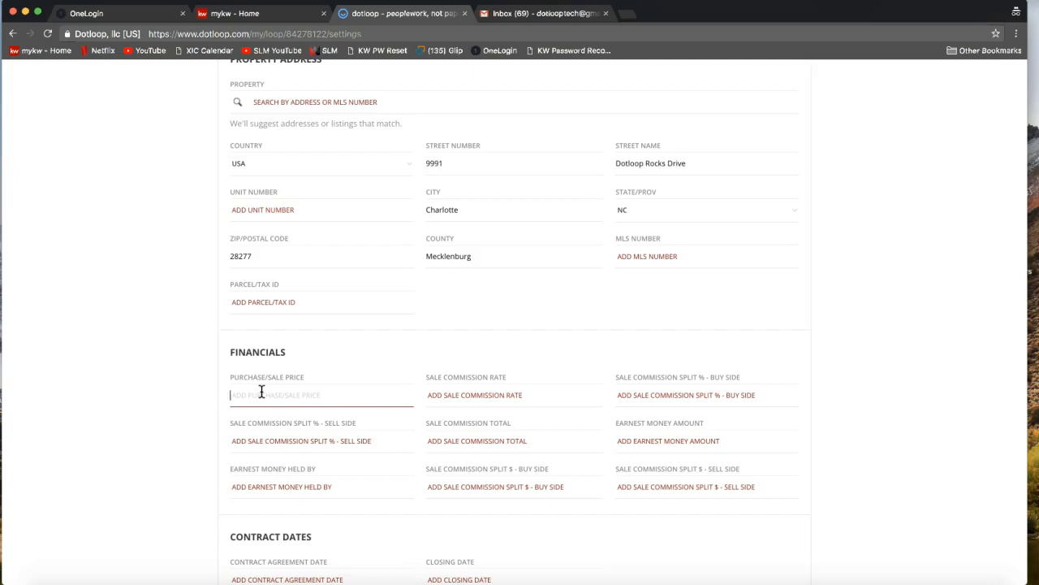
{"action": "scroll", "coordinate": [261, 392], "scroll_direction": "up", "scroll_amount": 1}
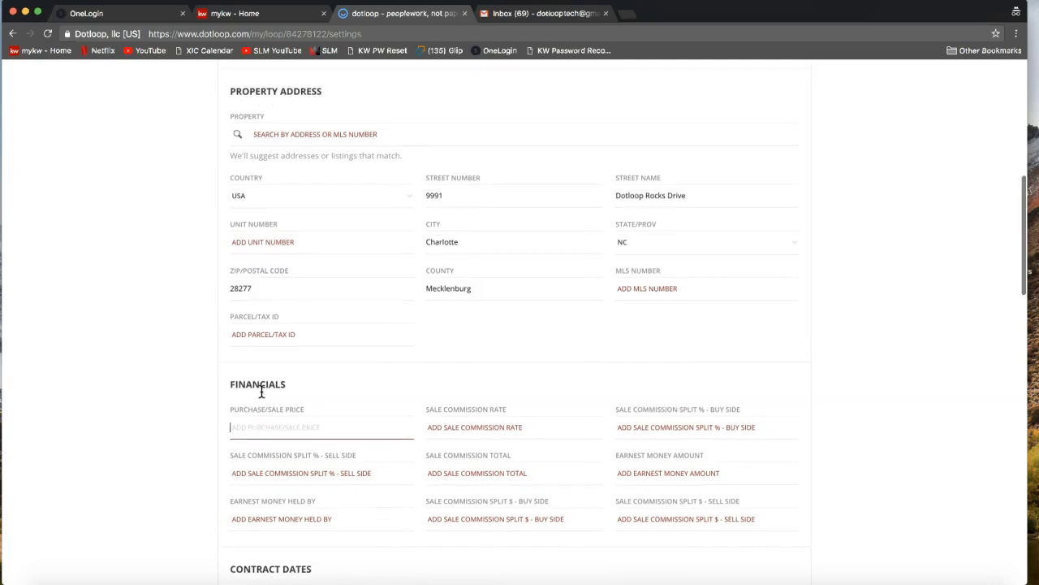
{"action": "left_click", "coordinate": [135, 359]}
Save the loop details.
{"action": "scroll", "coordinate": [135, 359], "scroll_direction": "up", "scroll_amount": 5}
{"action": "scroll", "coordinate": [135, 360], "scroll_direction": "up", "scroll_amount": 6}
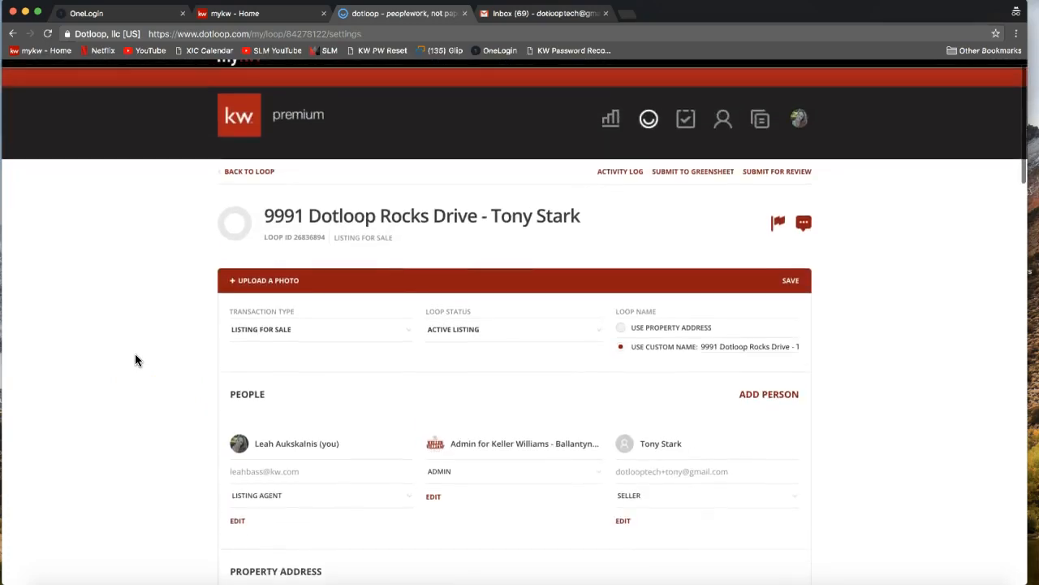
{"action": "left_click", "coordinate": [802, 309]}
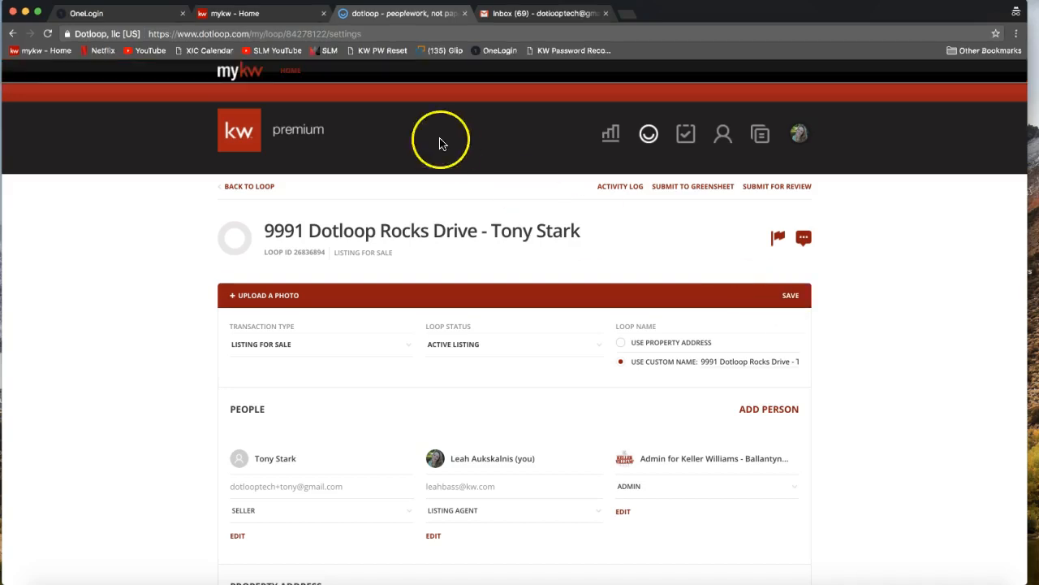
{"action": "left_click", "coordinate": [772, 297]}
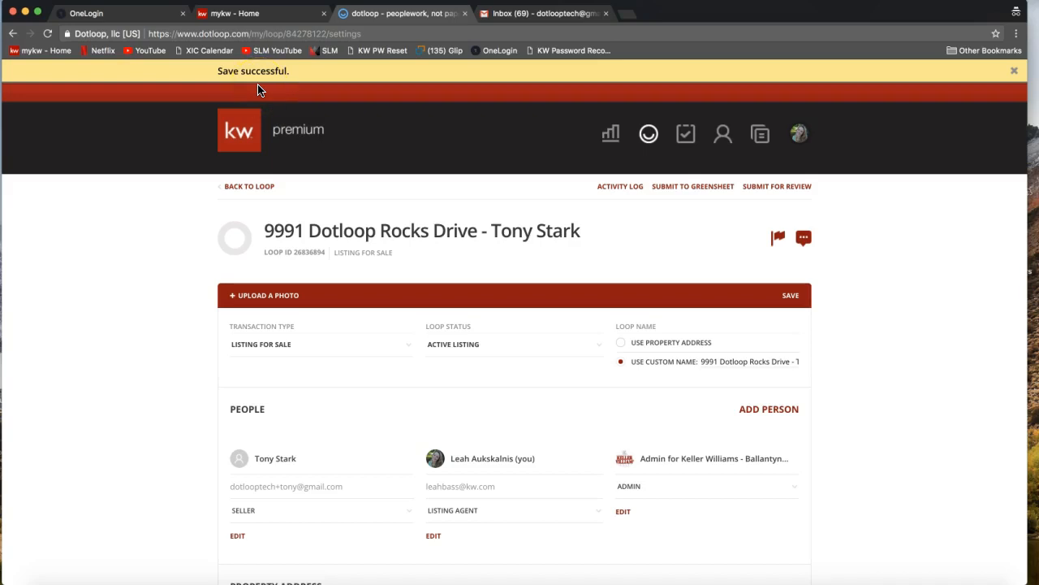
Return from the loop details to the loop's Documents page.
{"action": "left_click", "coordinate": [253, 193]}
{"action": "left_click", "coordinate": [251, 194]}
{"action": "left_click", "coordinate": [246, 193]}
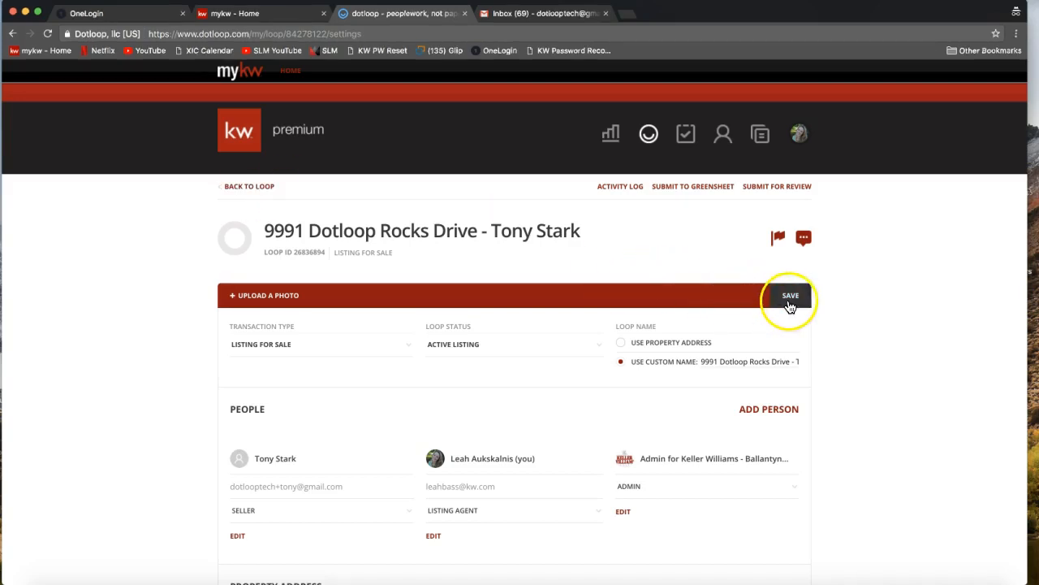
{"action": "left_click", "coordinate": [247, 187]}
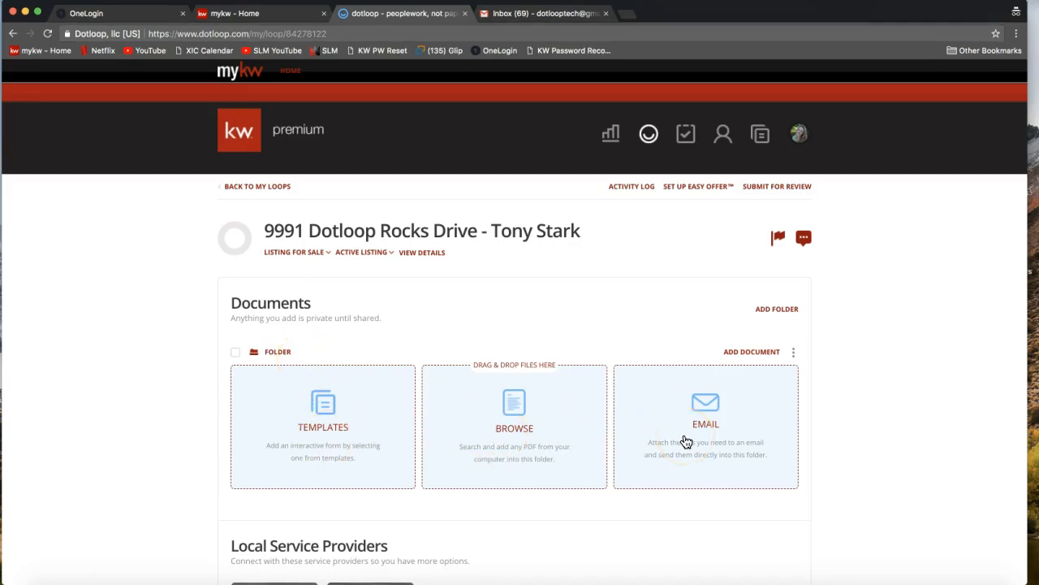
{"action": "left_click", "coordinate": [560, 469]}
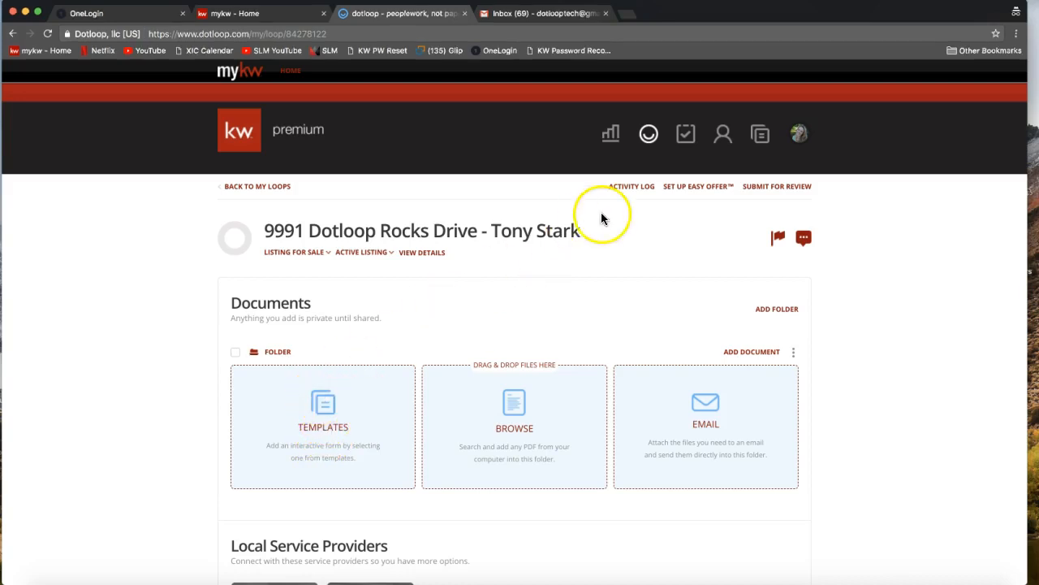
{"action": "left_click", "coordinate": [761, 143]}
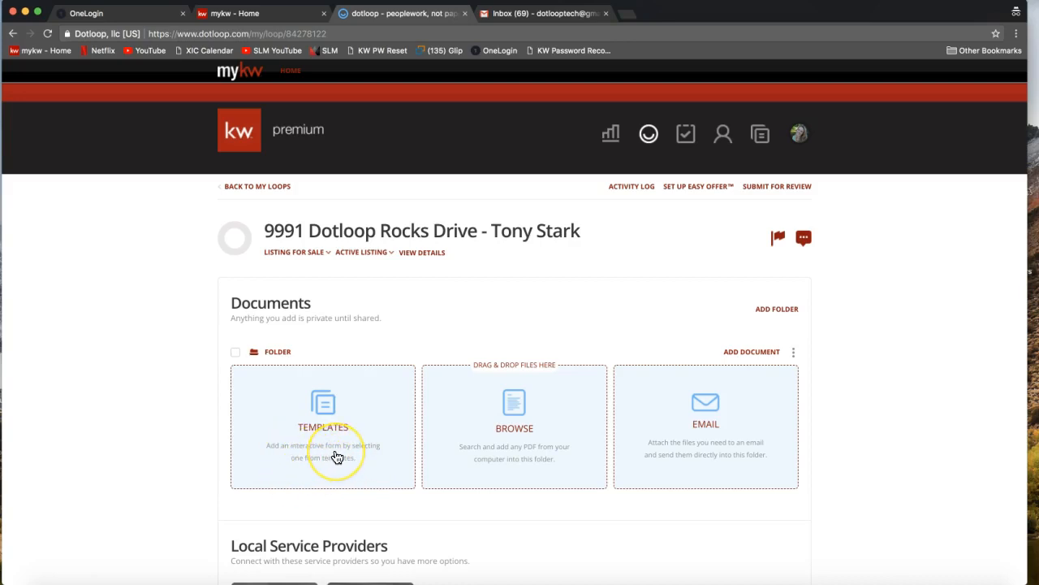
Start adding a document from templates and open the NCAR 2017 folder.
{"action": "left_click", "coordinate": [321, 408]}
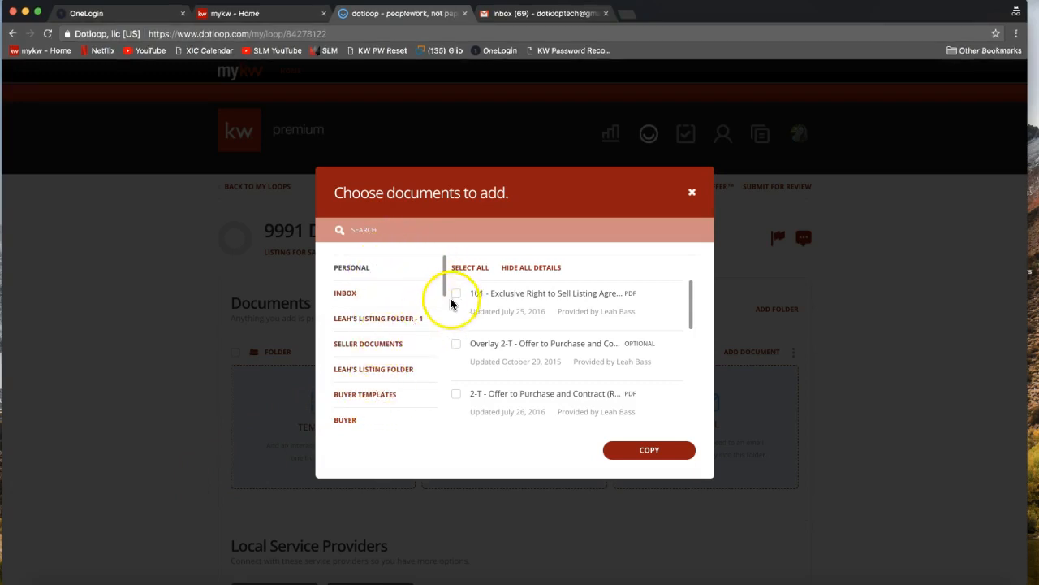
{"action": "left_click_drag", "start_coordinate": [445, 273], "coordinate": [443, 320]}
{"action": "left_click", "coordinate": [370, 329]}
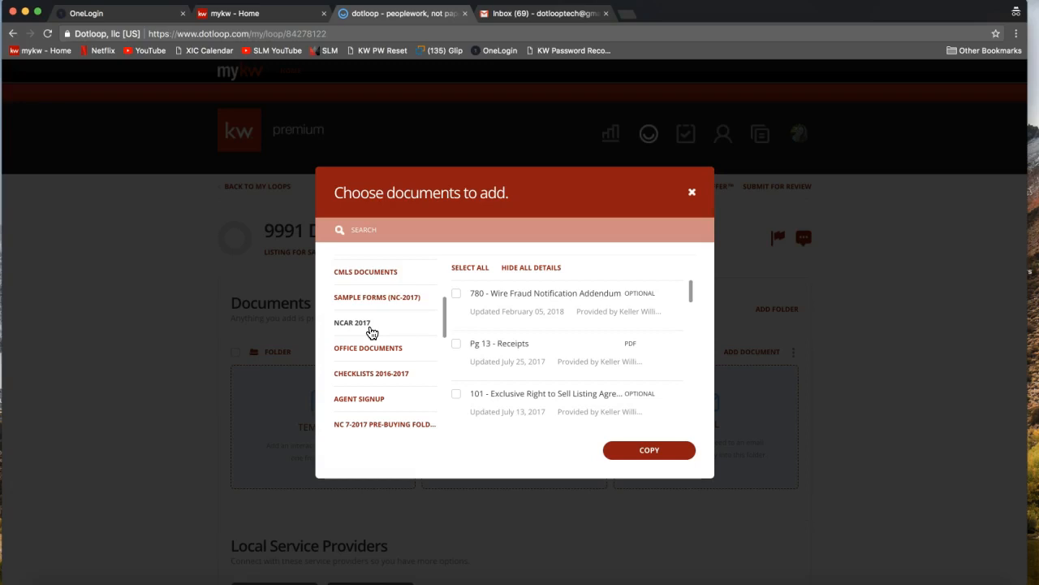
{"action": "left_click", "coordinate": [361, 329]}
Search the NCAR 2017 folder for "listing" and select the 101 - Exclusive Right to Sell Listing Agreement.
{"action": "left_click", "coordinate": [434, 229]}
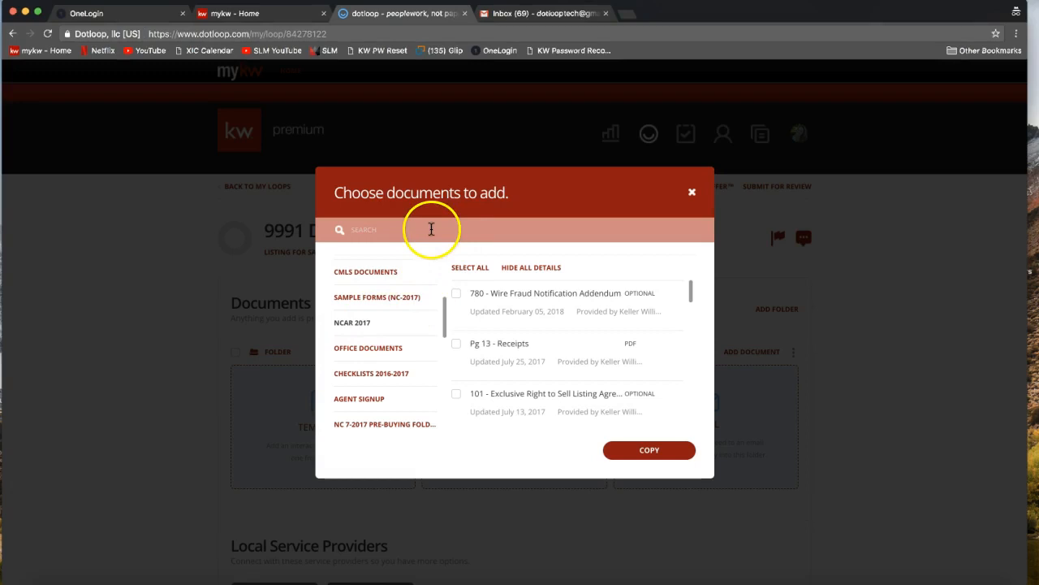
{"action": "left_click", "coordinate": [372, 230]}
{"action": "type", "text": "listing"}
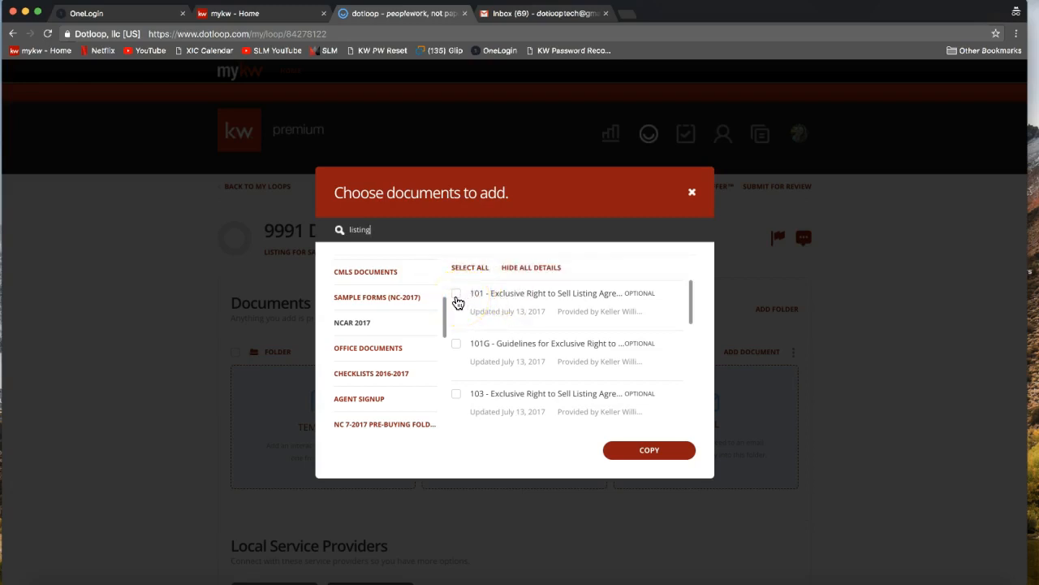
{"action": "left_click", "coordinate": [457, 297]}
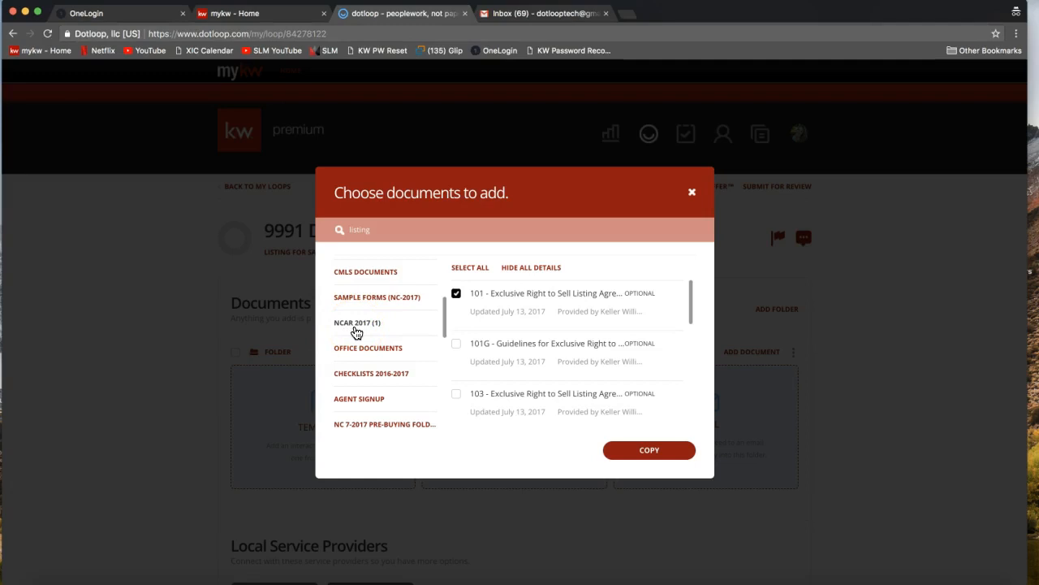
{"action": "left_click", "coordinate": [360, 231]}
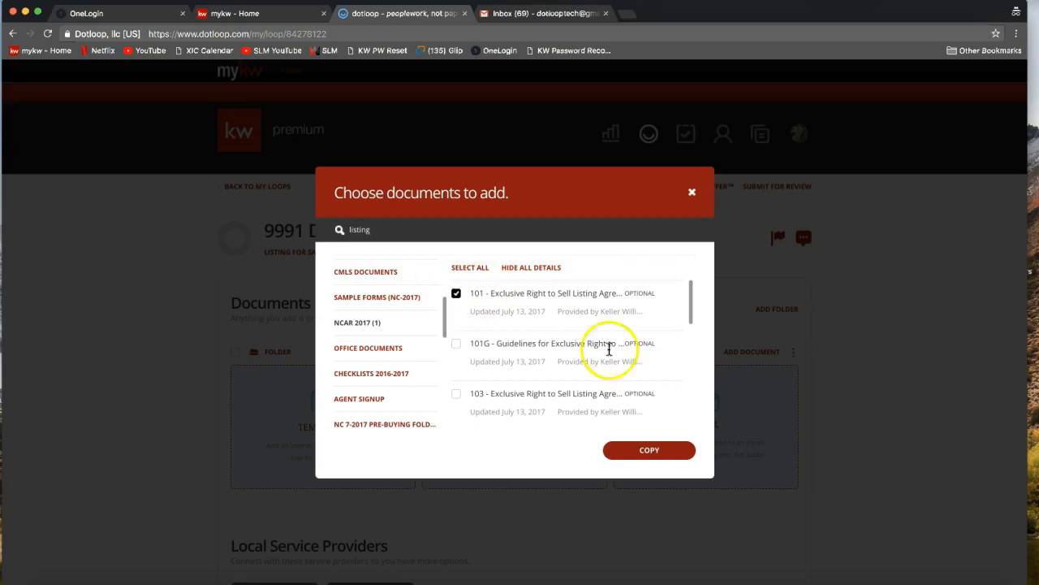
Copy the selected listing agreement into the loop and close the import dialog.
{"action": "left_click", "coordinate": [650, 460]}
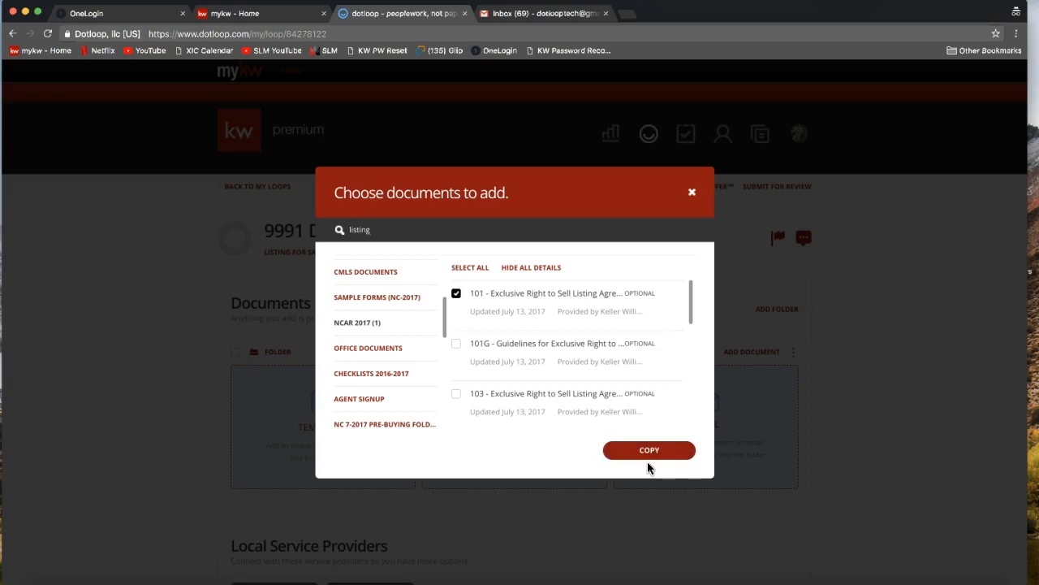
{"action": "left_click", "coordinate": [649, 453]}
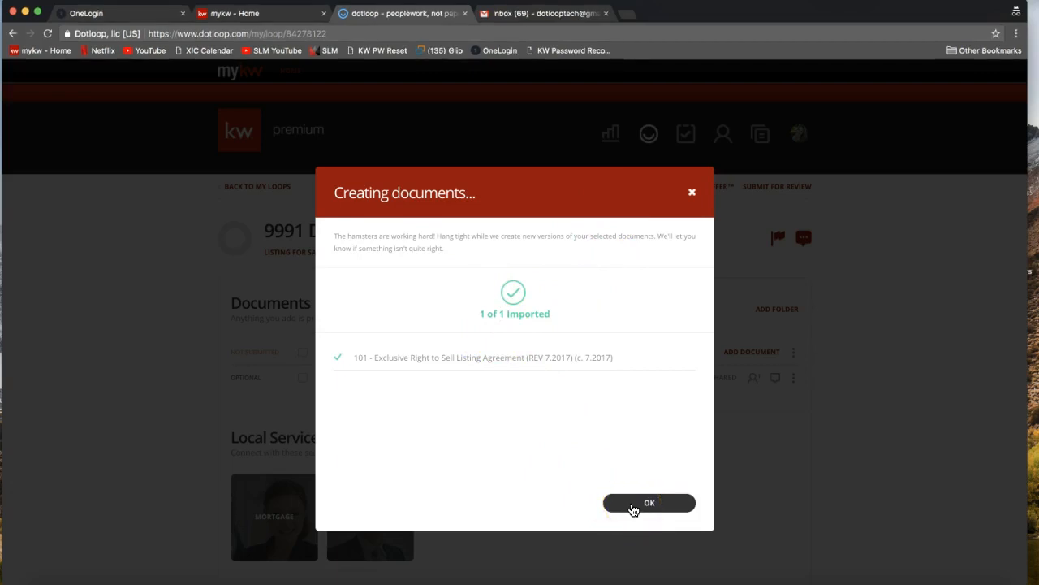
{"action": "left_click", "coordinate": [633, 503]}
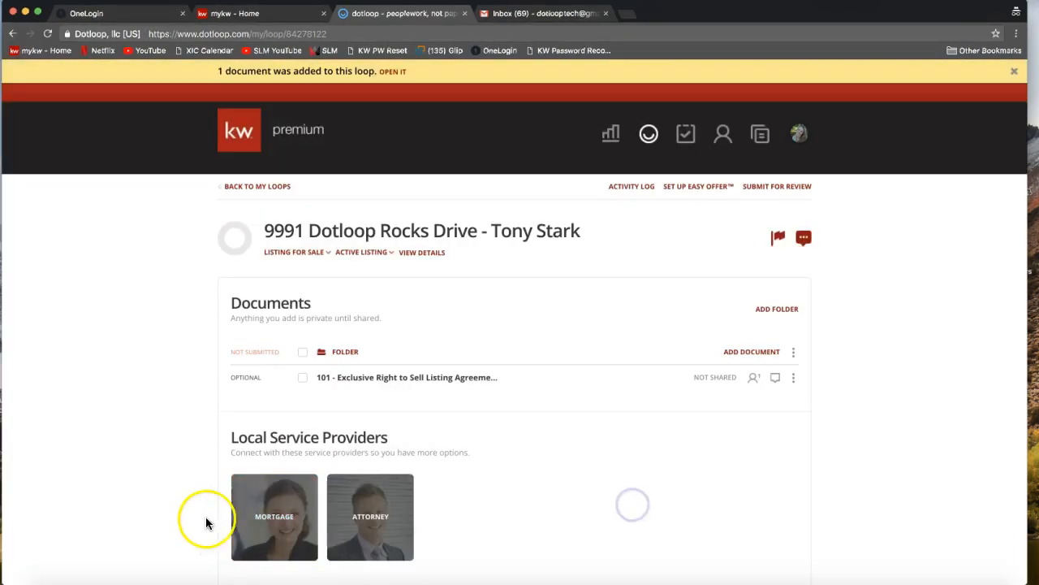
Open the 101 - Exclusive Right to Sell Listing Agreement from the loop's documents.
{"action": "scroll", "coordinate": [159, 445], "scroll_direction": "down", "scroll_amount": 1}
{"action": "scroll", "coordinate": [160, 447], "scroll_direction": "down", "scroll_amount": 1}
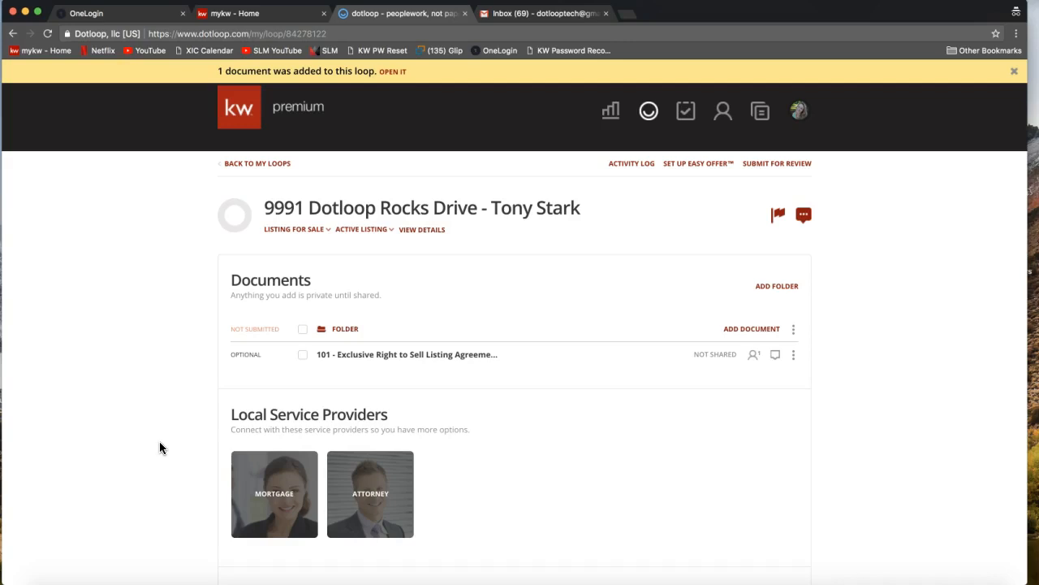
{"action": "left_click", "coordinate": [371, 356]}
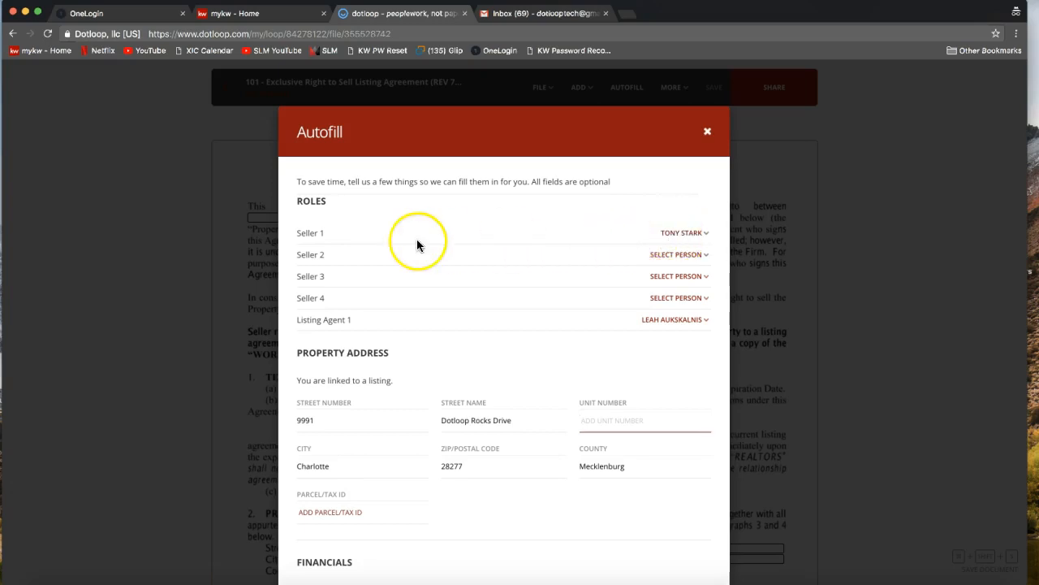
Review the autofill form: the people available for Seller 2, property address, financials, listing agent, seller, listing information and geographic description.
{"action": "left_click", "coordinate": [673, 258]}
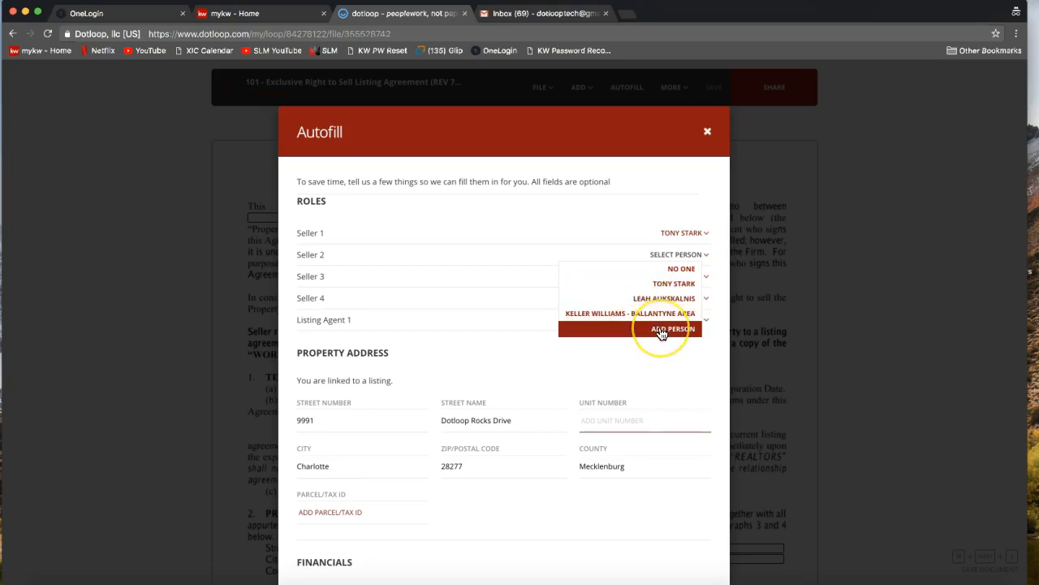
{"action": "left_click", "coordinate": [606, 224]}
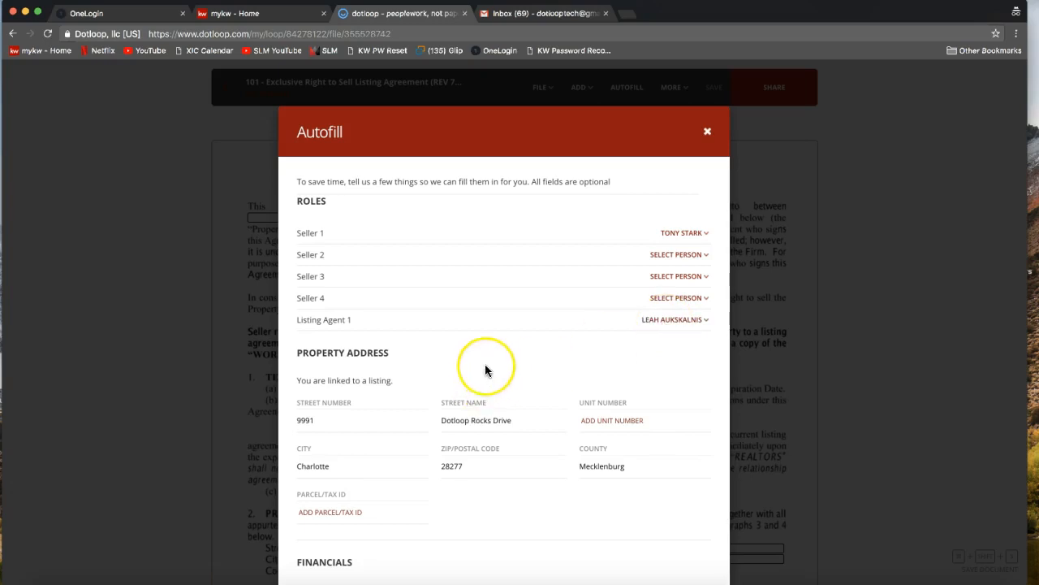
{"action": "scroll", "coordinate": [486, 369], "scroll_direction": "down", "scroll_amount": 4}
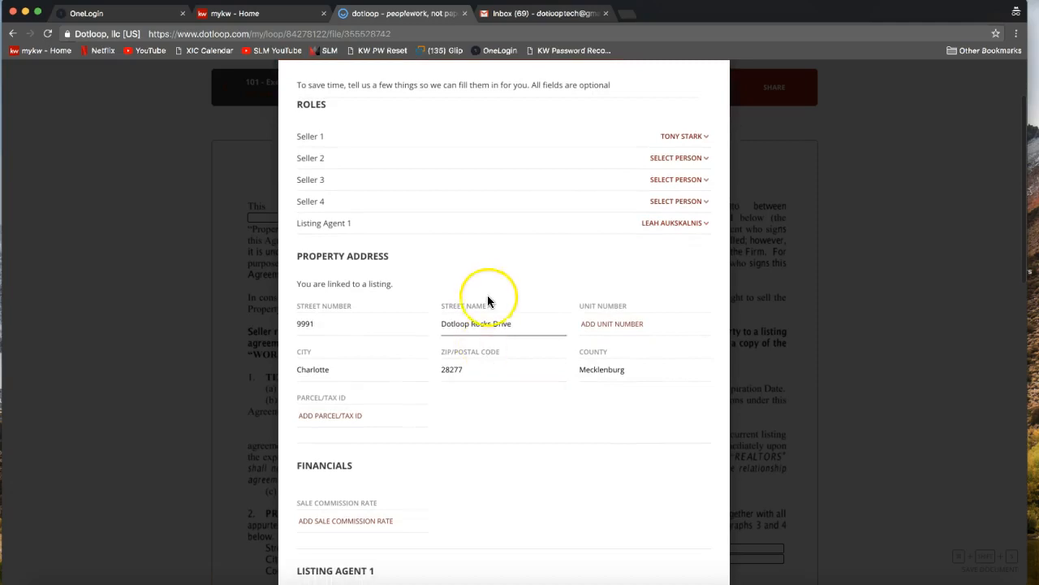
{"action": "scroll", "coordinate": [381, 380], "scroll_direction": "down", "scroll_amount": 1}
{"action": "scroll", "coordinate": [382, 383], "scroll_direction": "up", "scroll_amount": 1}
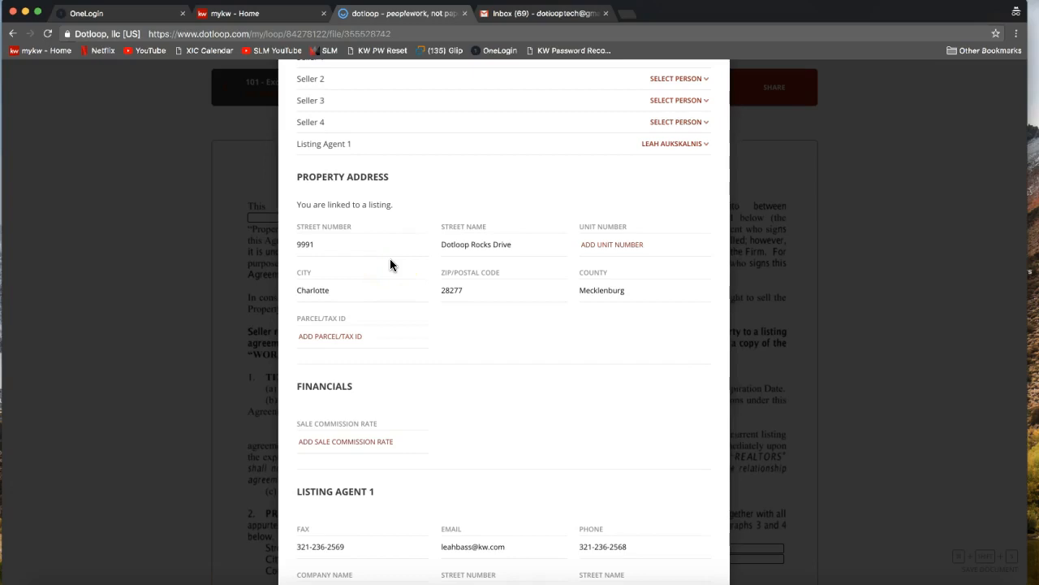
{"action": "scroll", "coordinate": [390, 265], "scroll_direction": "down", "scroll_amount": 2}
{"action": "left_click", "coordinate": [398, 297]}
{"action": "scroll", "coordinate": [398, 297], "scroll_direction": "down", "scroll_amount": 4}
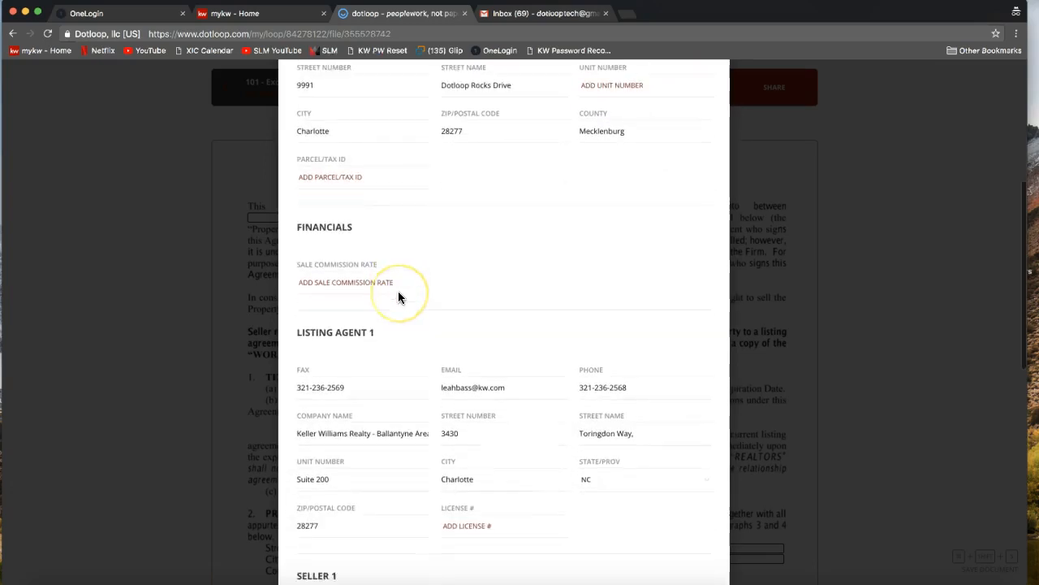
{"action": "left_click", "coordinate": [511, 414]}
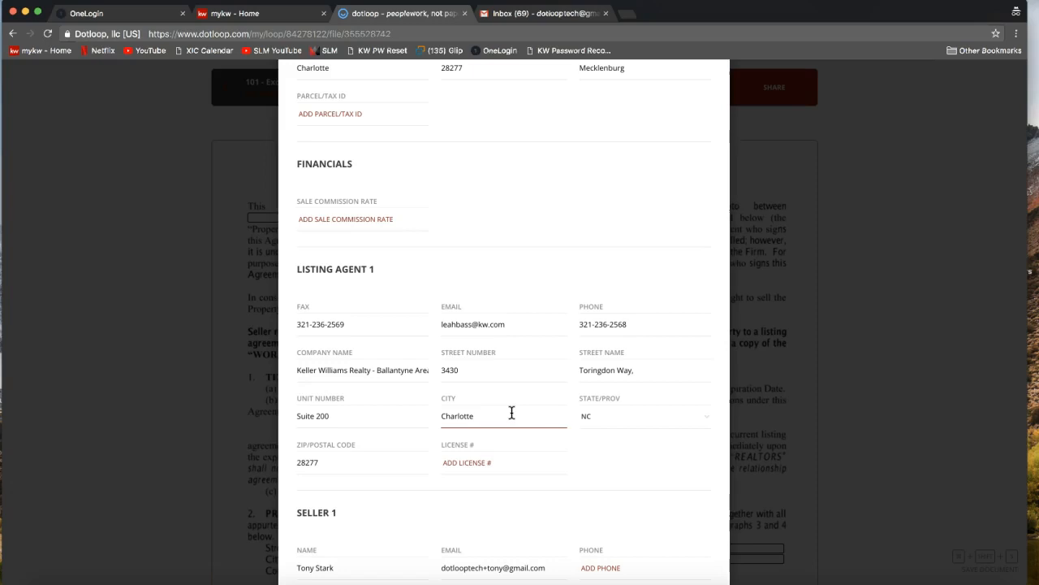
{"action": "left_click", "coordinate": [547, 425]}
{"action": "scroll", "coordinate": [548, 424], "scroll_direction": "down", "scroll_amount": 3}
{"action": "scroll", "coordinate": [548, 424], "scroll_direction": "down", "scroll_amount": 5}
{"action": "scroll", "coordinate": [548, 424], "scroll_direction": "down", "scroll_amount": 2}
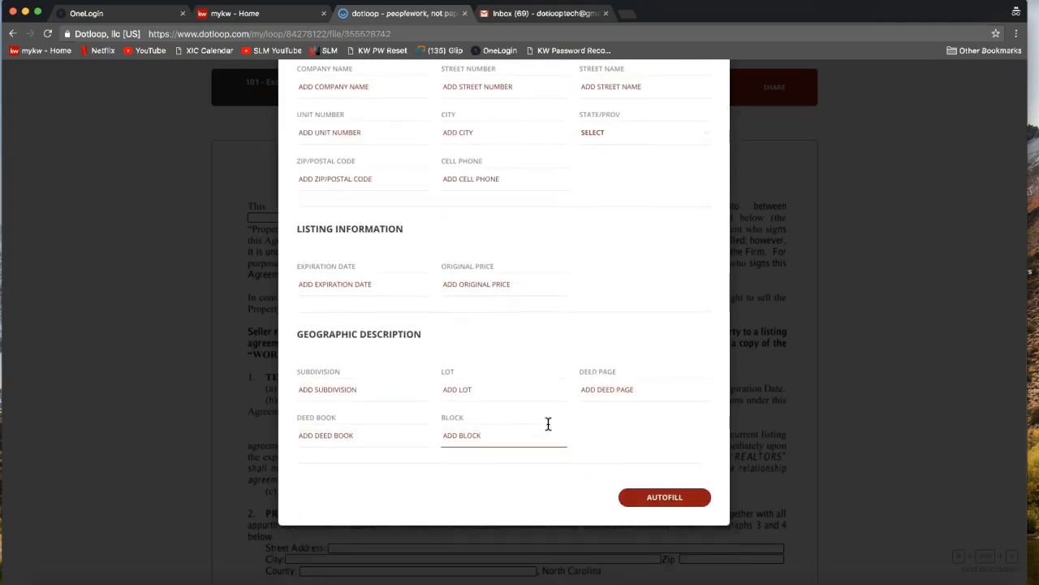
Autofill the listing agreement with the assigned roles and the loop's property and agent details.
{"action": "left_click", "coordinate": [431, 489]}
{"action": "left_click", "coordinate": [659, 500]}
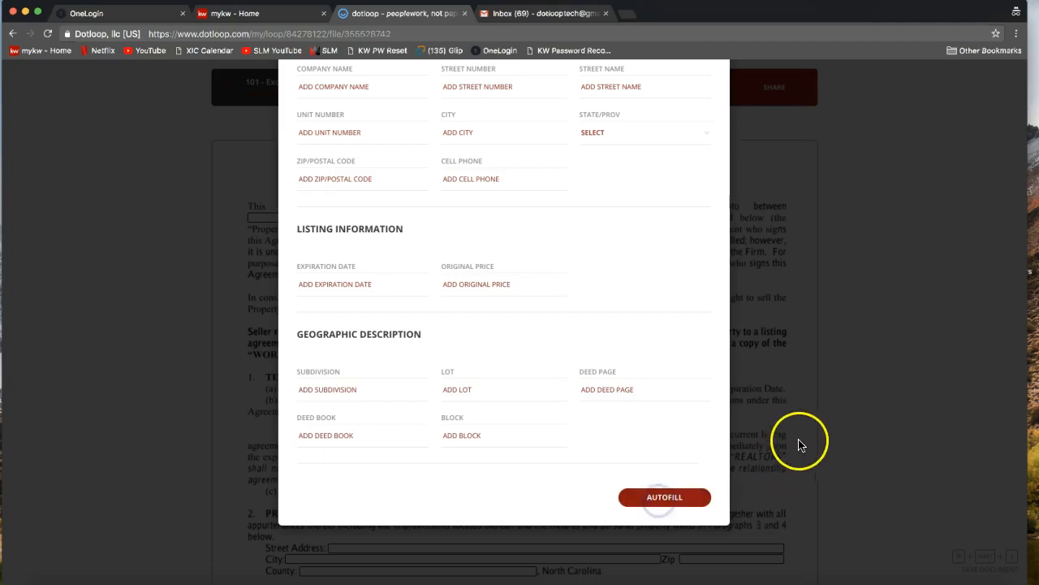
{"action": "left_click", "coordinate": [702, 497]}
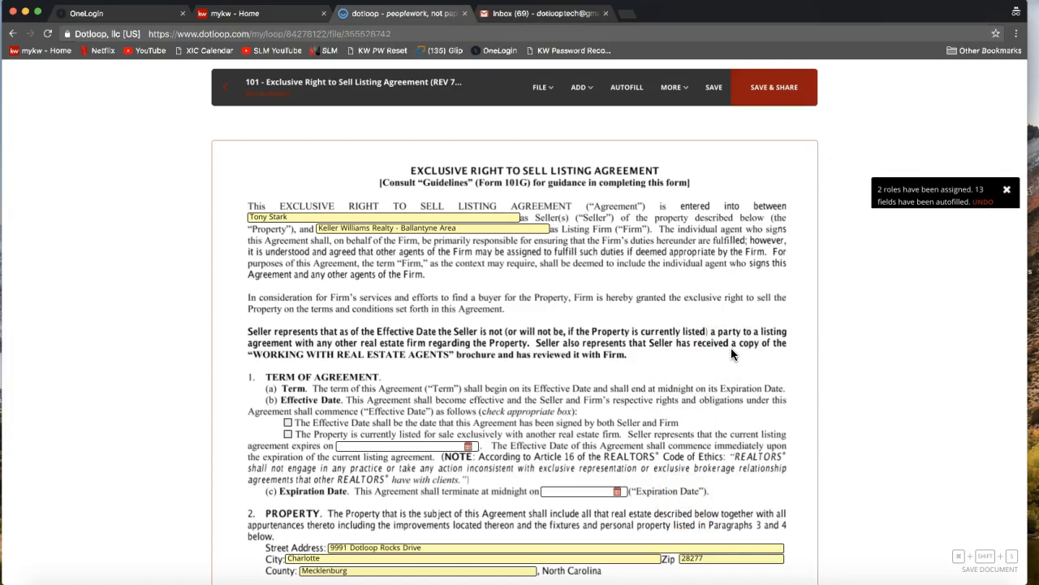
Append "and" plus the second seller's full name to the seller field in the agreement's opening paragraph.
{"action": "scroll", "coordinate": [731, 353], "scroll_direction": "down", "scroll_amount": 1}
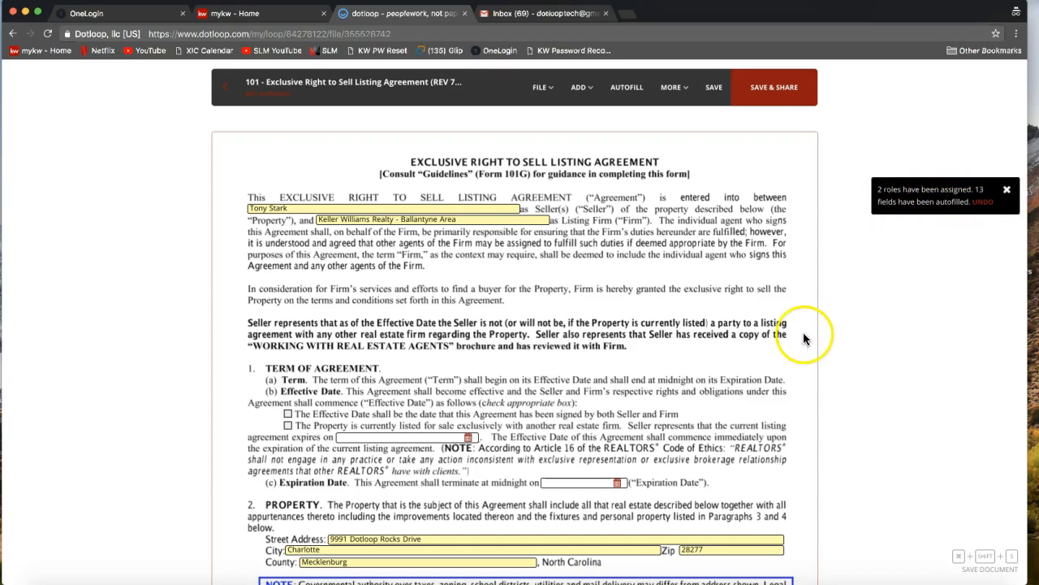
{"action": "left_click", "coordinate": [342, 207]}
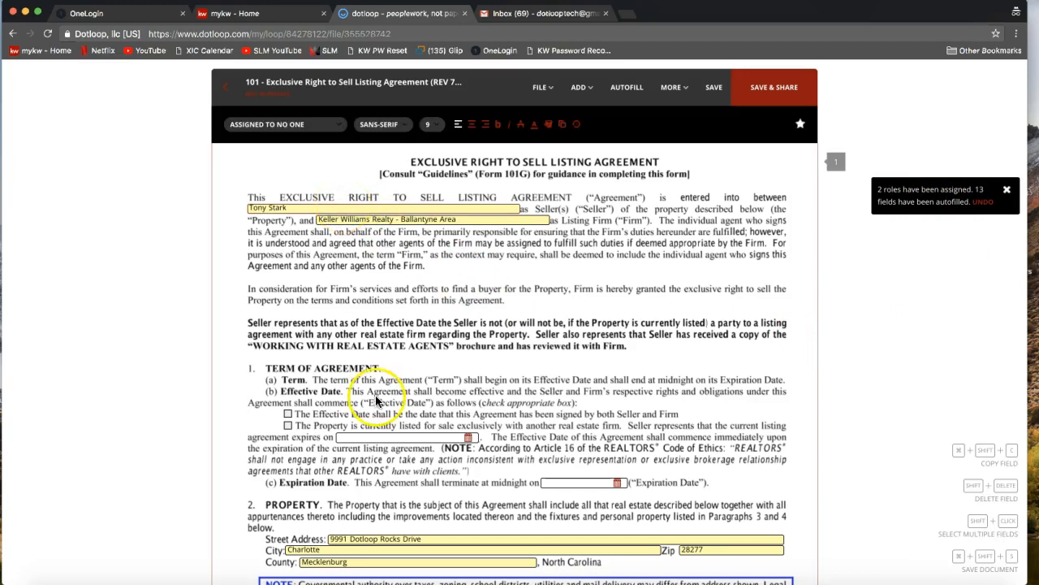
{"action": "scroll", "coordinate": [376, 400], "scroll_direction": "down", "scroll_amount": 3}
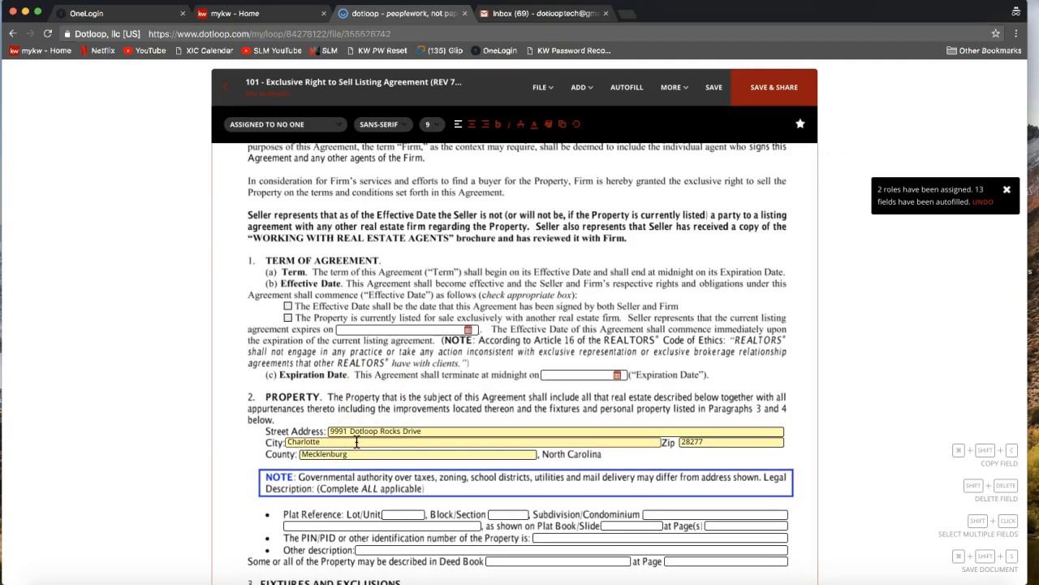
{"action": "scroll", "coordinate": [357, 443], "scroll_direction": "up", "scroll_amount": 3}
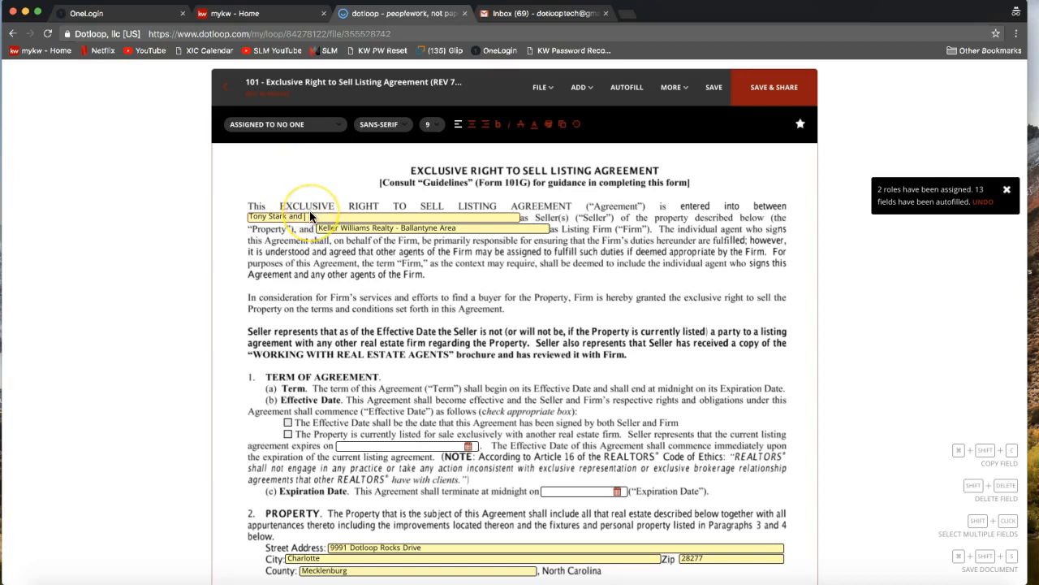
{"action": "type", "text": "Pepper Potts"}
{"action": "left_click", "coordinate": [360, 217]}
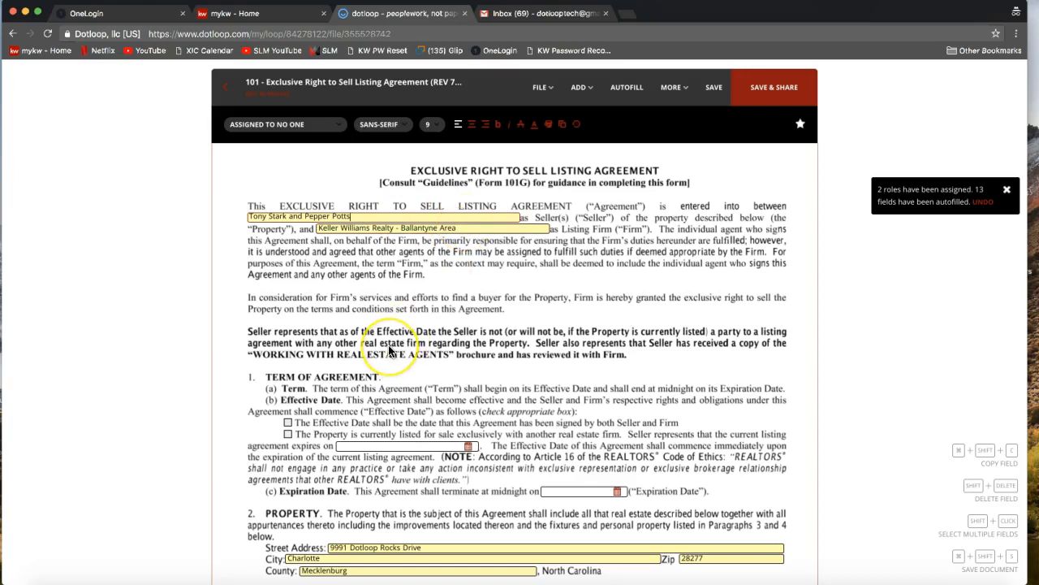
Mark the property as currently listed exclusively with another real estate firm and set the agreement's expiration date to 10/26/2018.
{"action": "scroll", "coordinate": [390, 351], "scroll_direction": "down", "scroll_amount": 1}
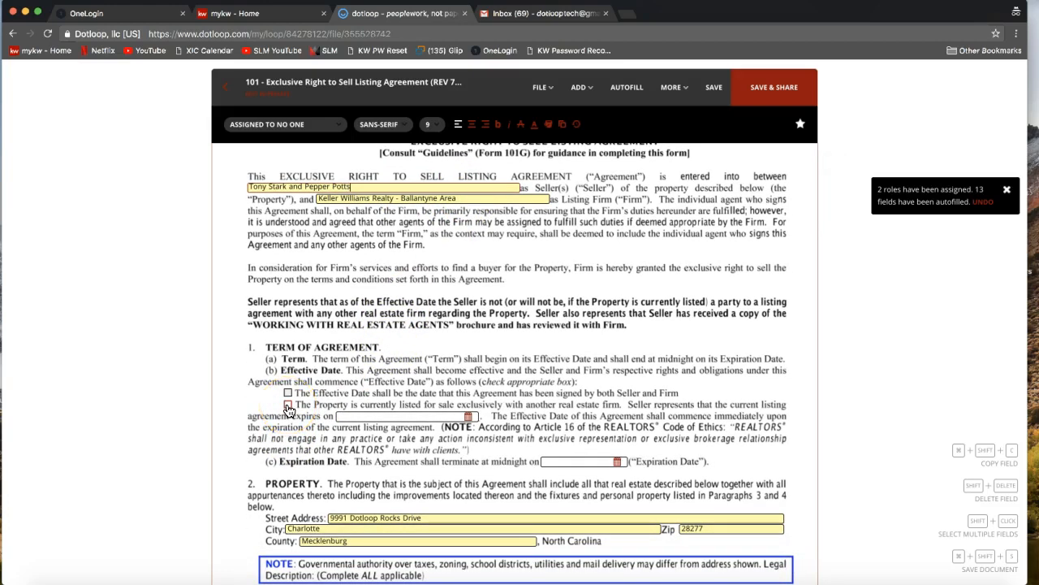
{"action": "left_click", "coordinate": [288, 405]}
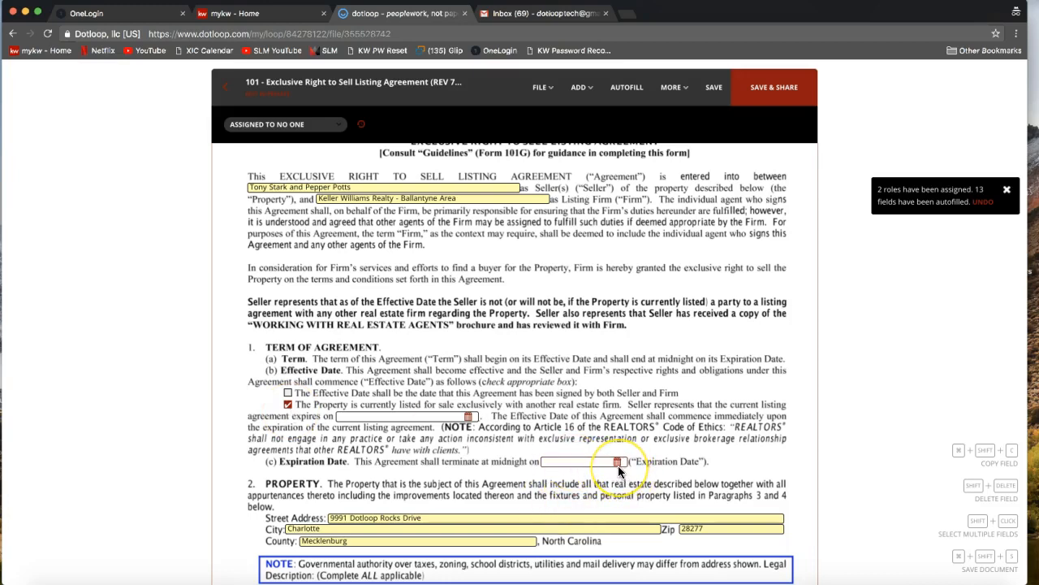
{"action": "scroll", "coordinate": [618, 465], "scroll_direction": "down", "scroll_amount": 2}
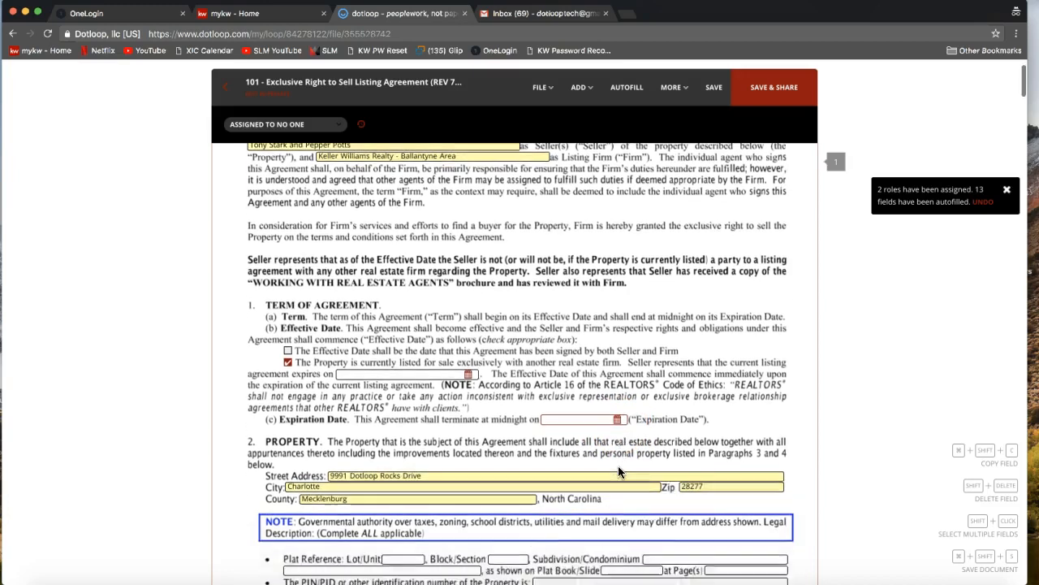
{"action": "left_click", "coordinate": [618, 377]}
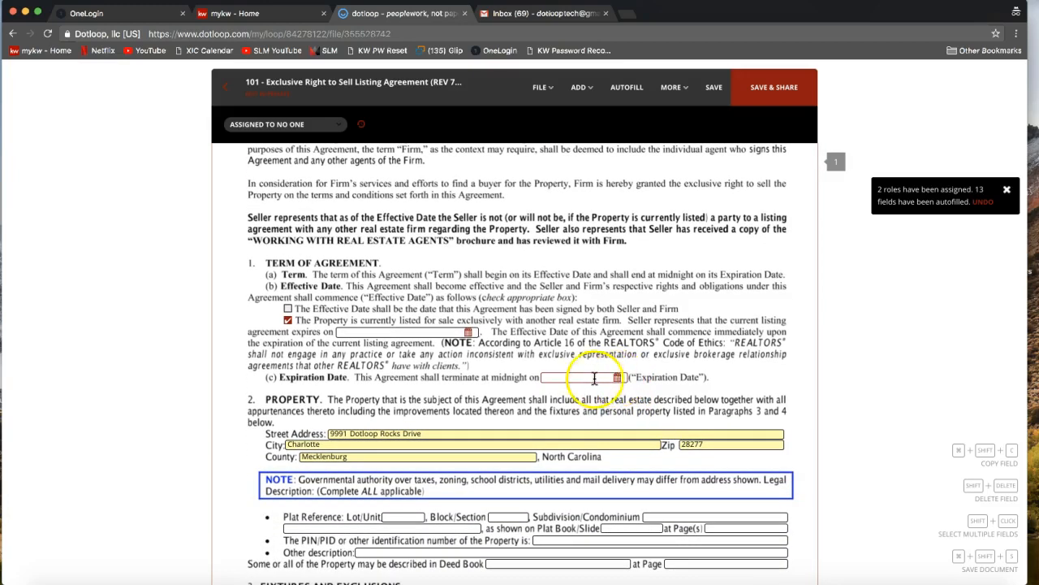
{"action": "left_click", "coordinate": [586, 377]}
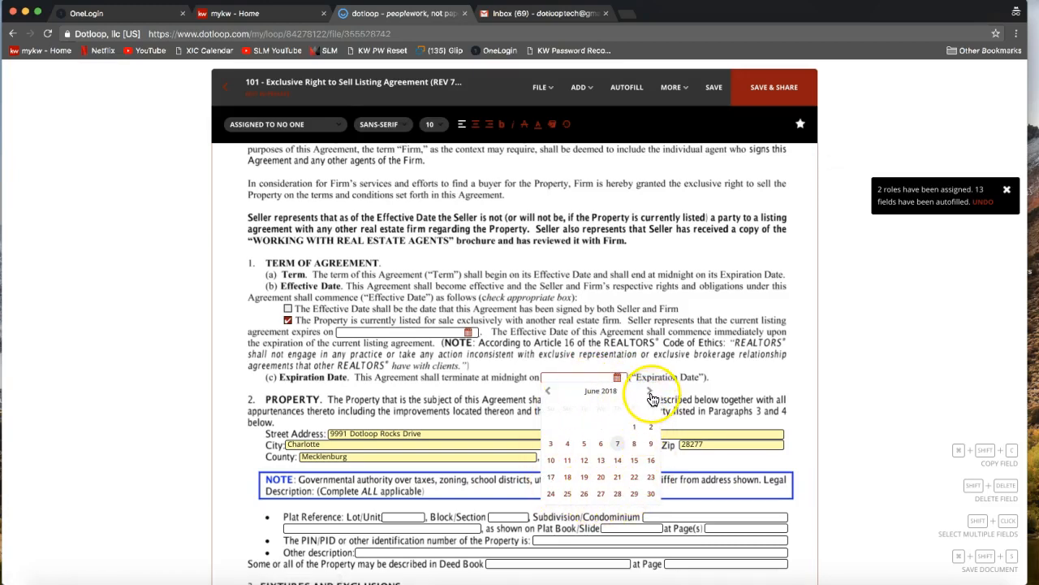
{"action": "left_click", "coordinate": [650, 392]}
{"action": "left_click", "coordinate": [651, 393]}
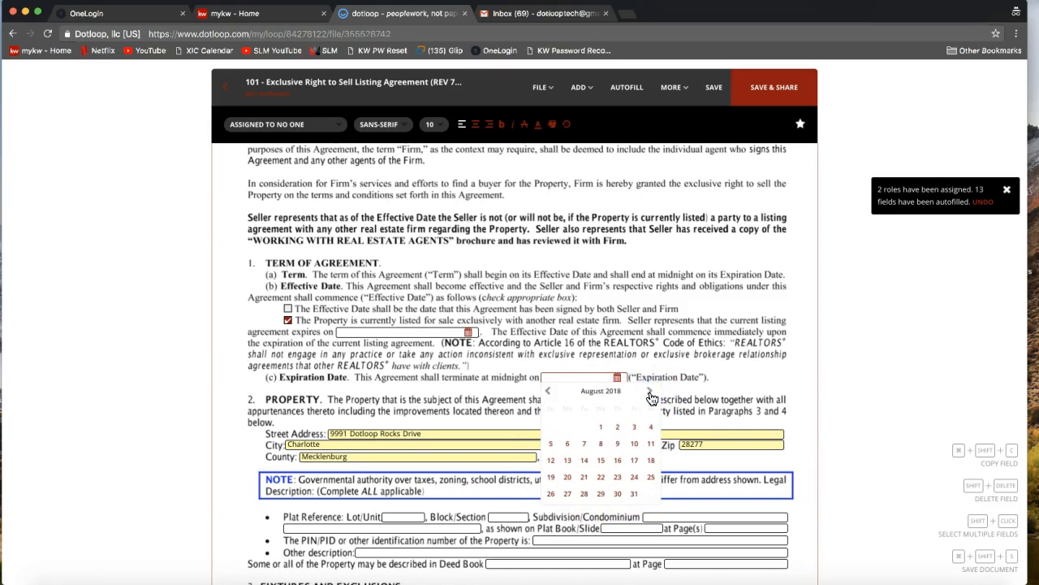
{"action": "left_click", "coordinate": [650, 393]}
{"action": "left_click", "coordinate": [650, 393]}
{"action": "left_click", "coordinate": [642, 432]}
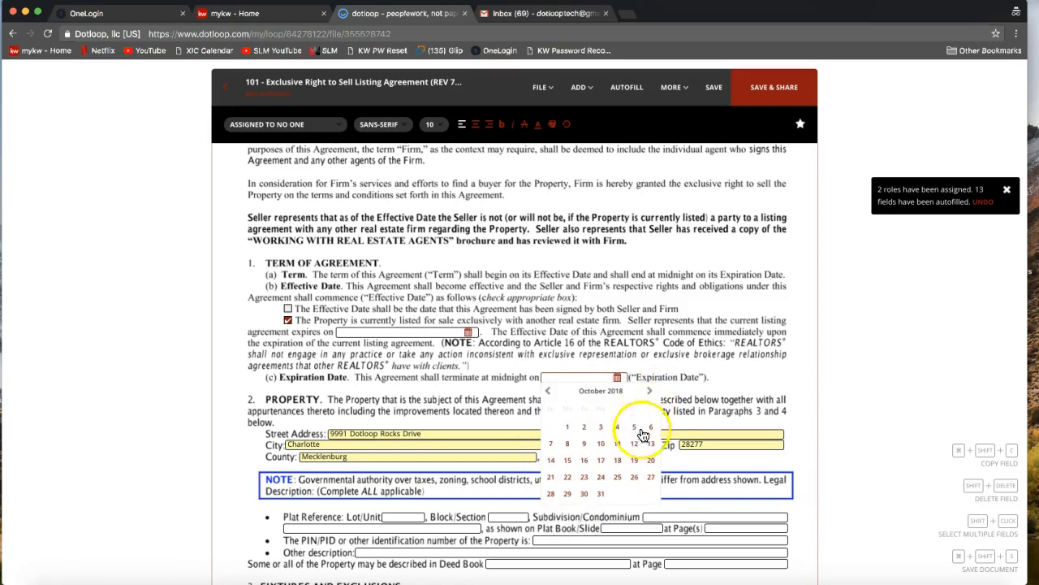
{"action": "left_click", "coordinate": [635, 481]}
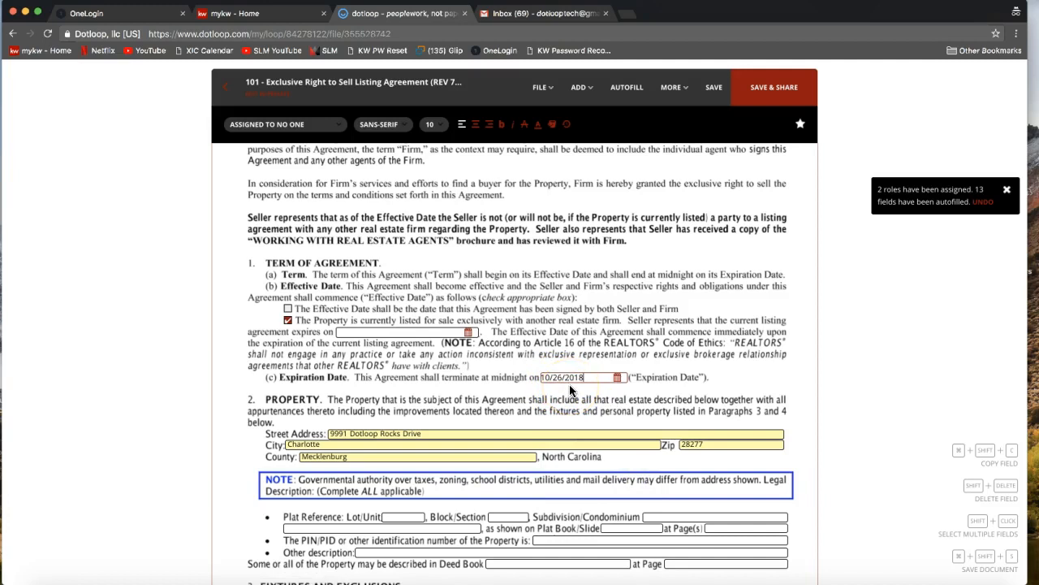
Look over the first page of the agreement, from the seller names and term through the property section to the initials.
{"action": "scroll", "coordinate": [570, 390], "scroll_direction": "down", "scroll_amount": 3}
{"action": "left_click", "coordinate": [610, 309]}
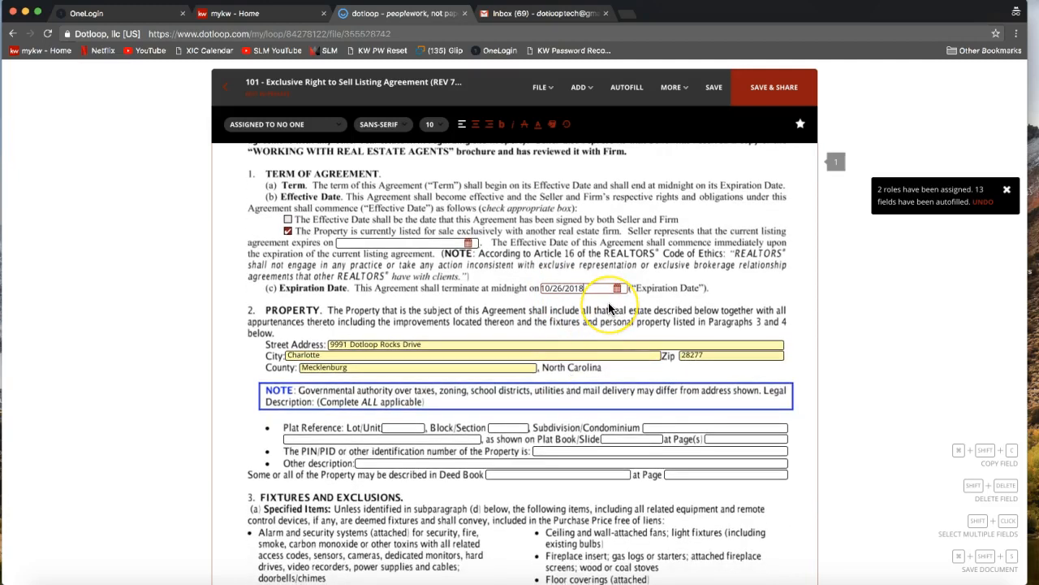
{"action": "scroll", "coordinate": [610, 309], "scroll_direction": "down", "scroll_amount": 1}
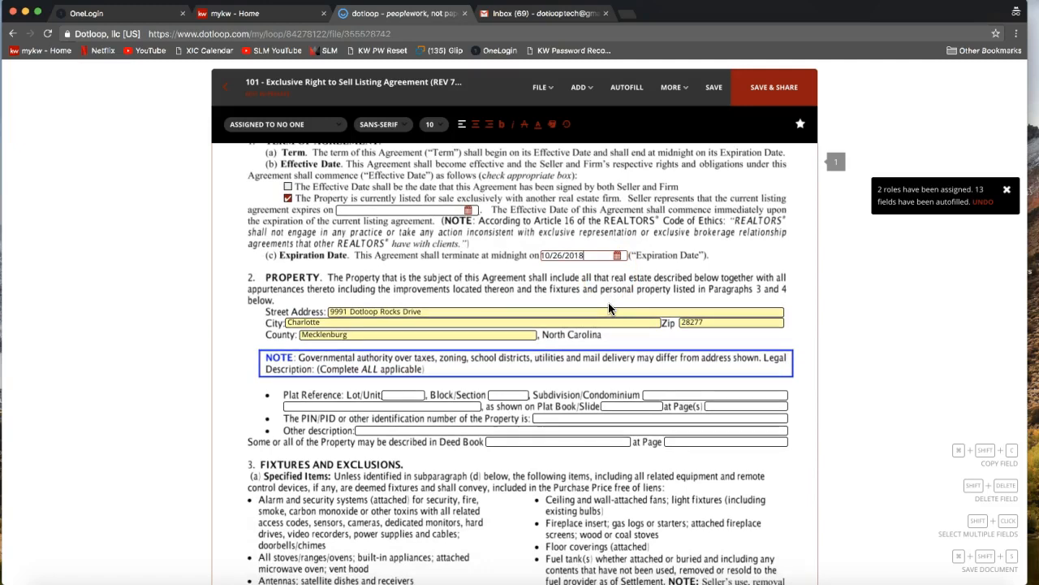
{"action": "scroll", "coordinate": [609, 308], "scroll_direction": "up", "scroll_amount": 6}
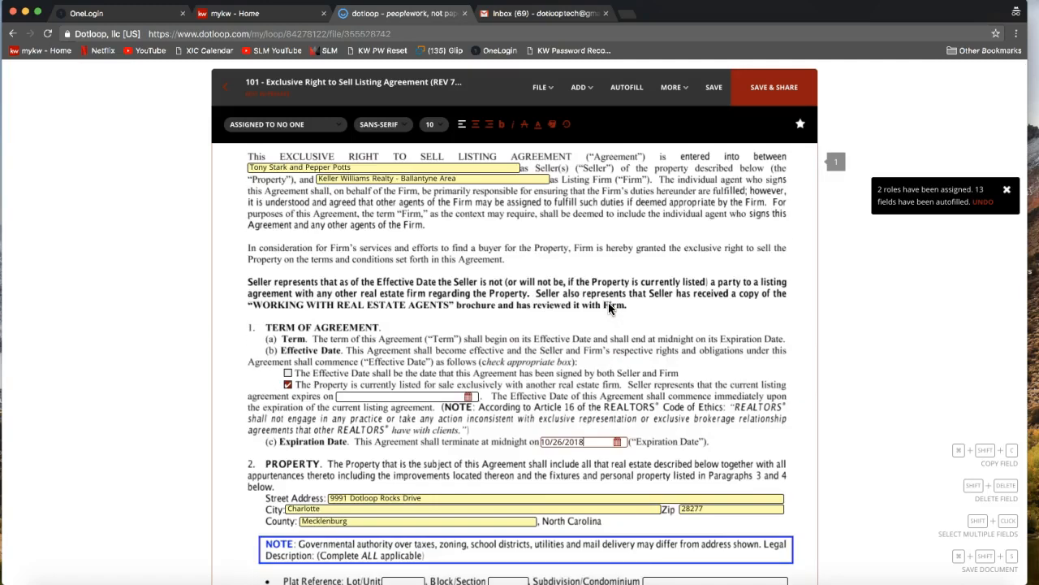
{"action": "left_click", "coordinate": [439, 125]}
{"action": "left_click", "coordinate": [379, 167]}
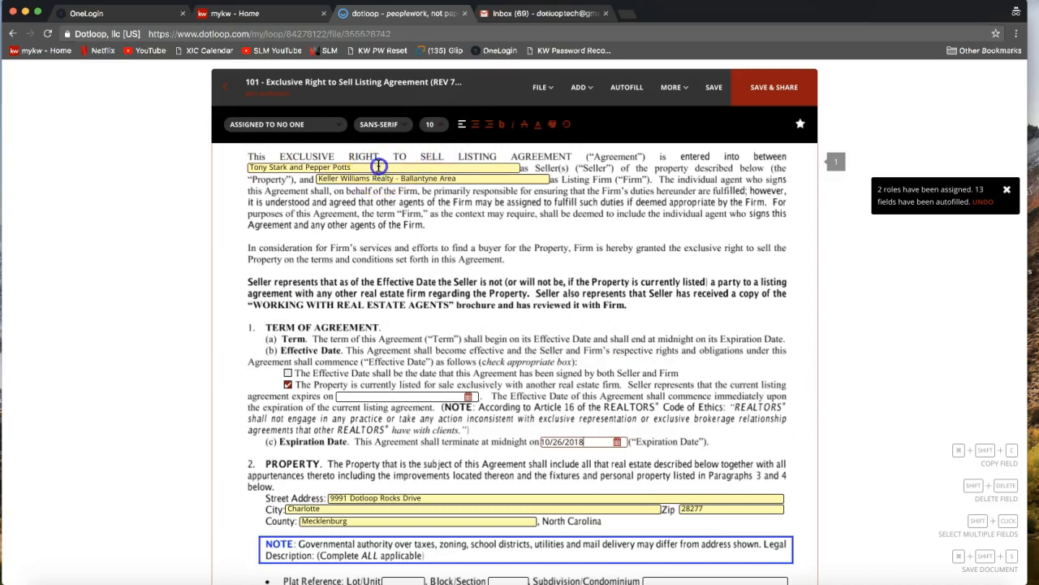
{"action": "scroll", "coordinate": [380, 268], "scroll_direction": "down", "scroll_amount": 4}
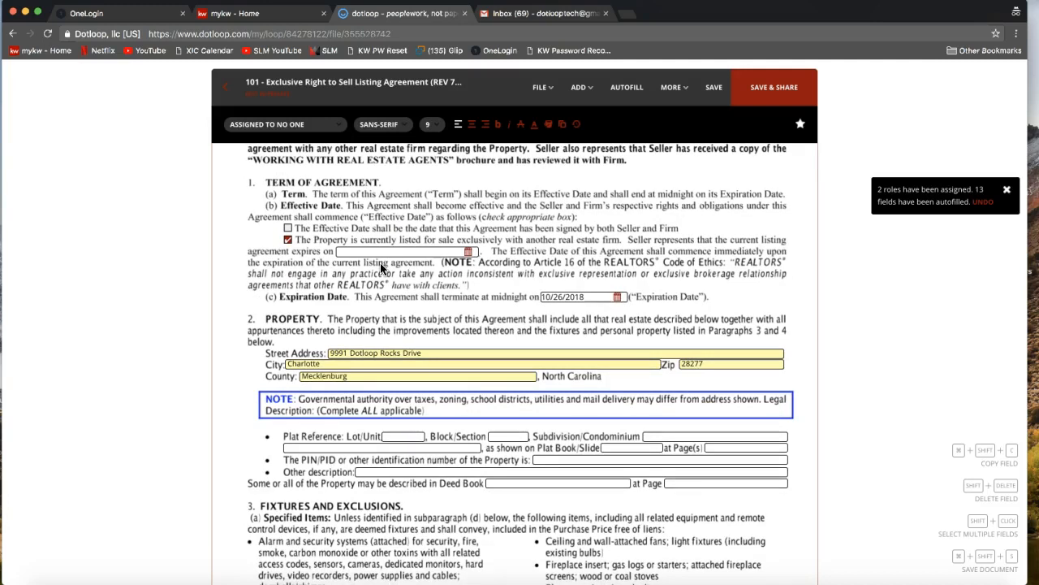
{"action": "scroll", "coordinate": [381, 268], "scroll_direction": "down", "scroll_amount": 6}
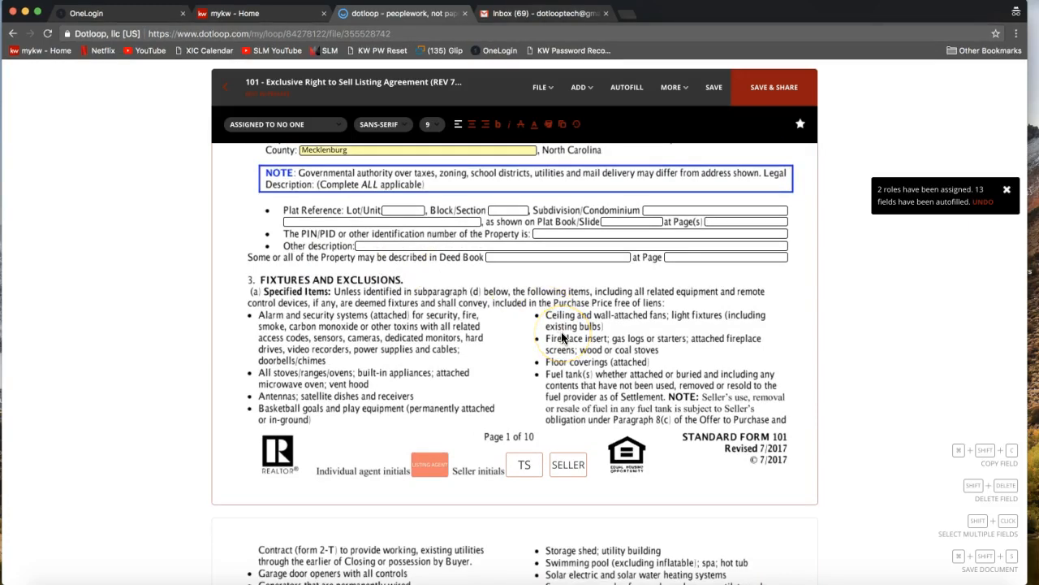
Inspect the assignment of the first seller's initials field at the foot of page 1.
{"action": "left_click", "coordinate": [519, 471]}
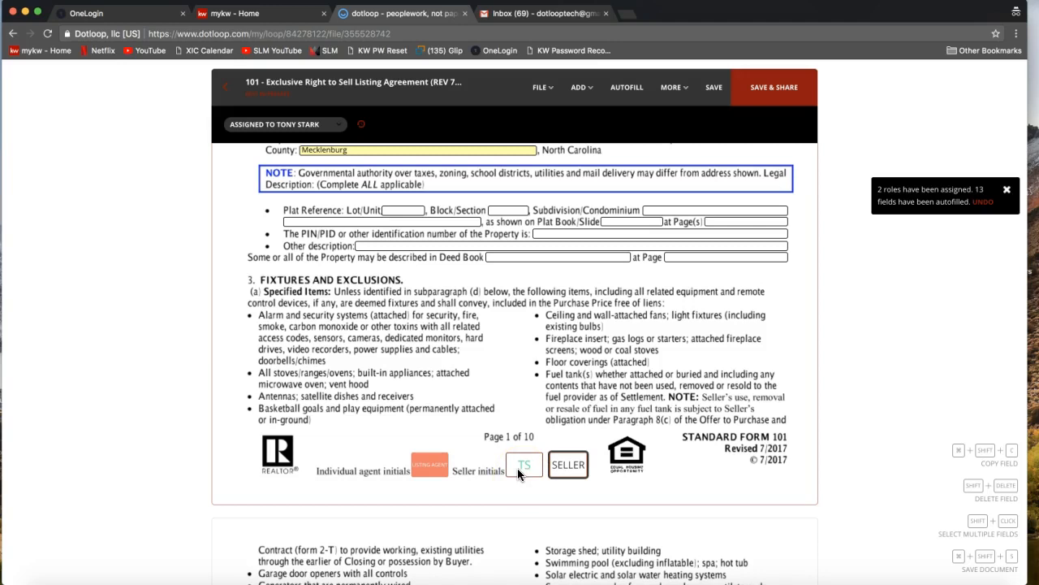
{"action": "left_click", "coordinate": [524, 466]}
{"action": "left_click", "coordinate": [534, 458]}
{"action": "left_click", "coordinate": [524, 466]}
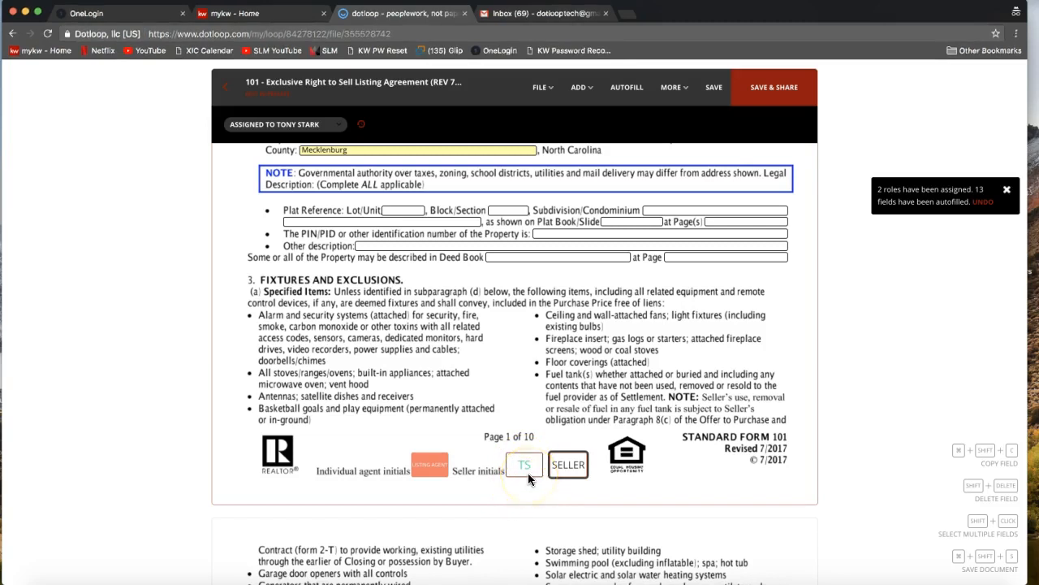
{"action": "left_click", "coordinate": [524, 467]}
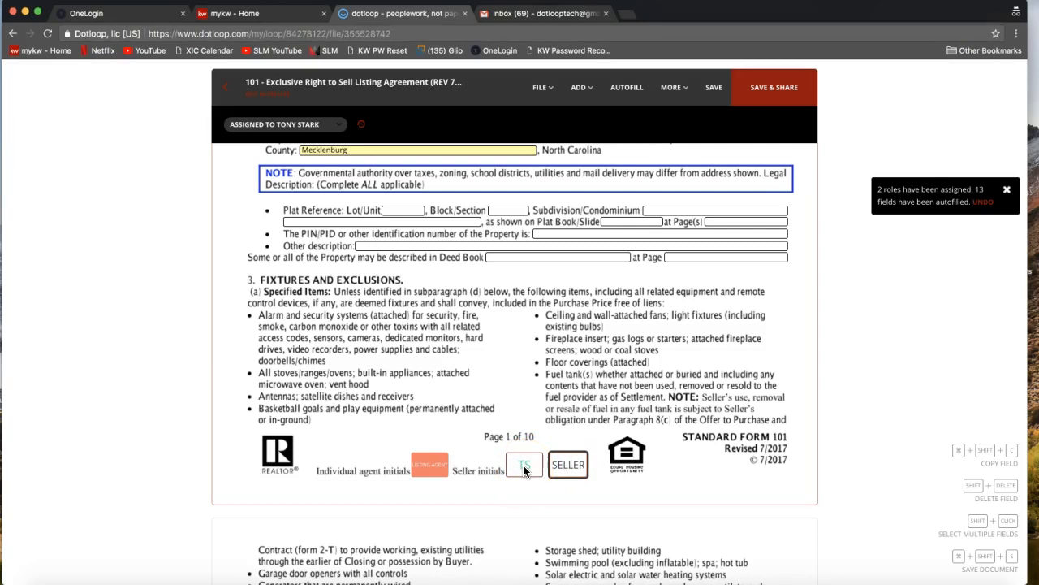
{"action": "left_click", "coordinate": [527, 476]}
{"action": "left_click", "coordinate": [527, 473]}
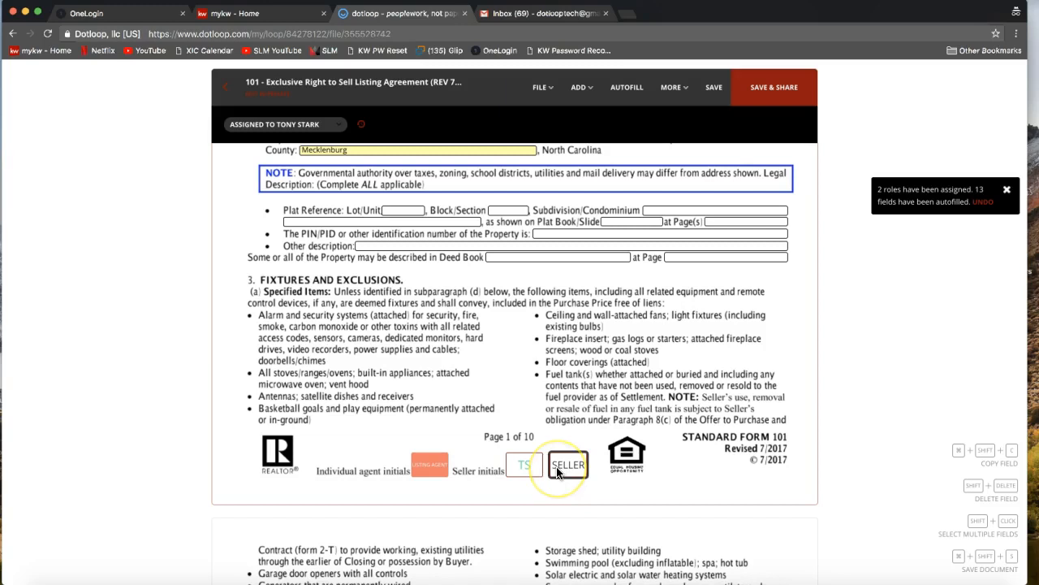
{"action": "left_click", "coordinate": [532, 475]}
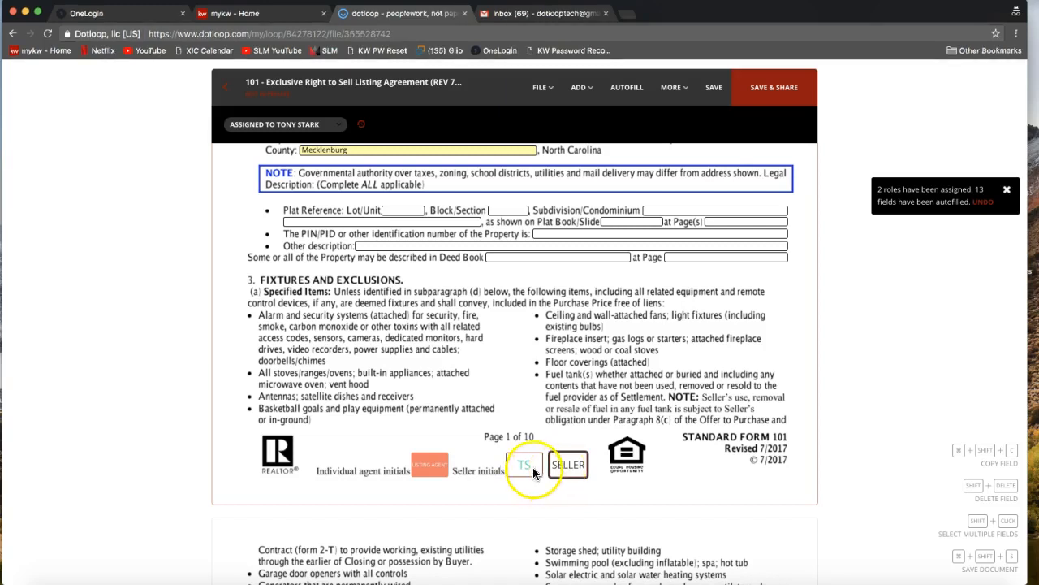
Open Autofill for the listing agreement, saving the pending changes to the document first.
{"action": "left_click", "coordinate": [626, 103]}
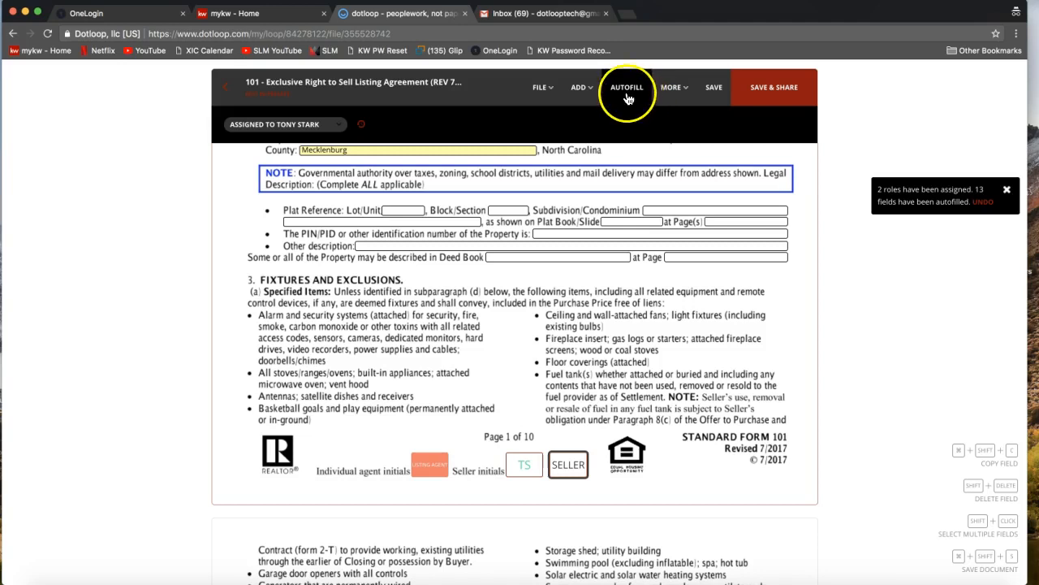
{"action": "left_click", "coordinate": [623, 102]}
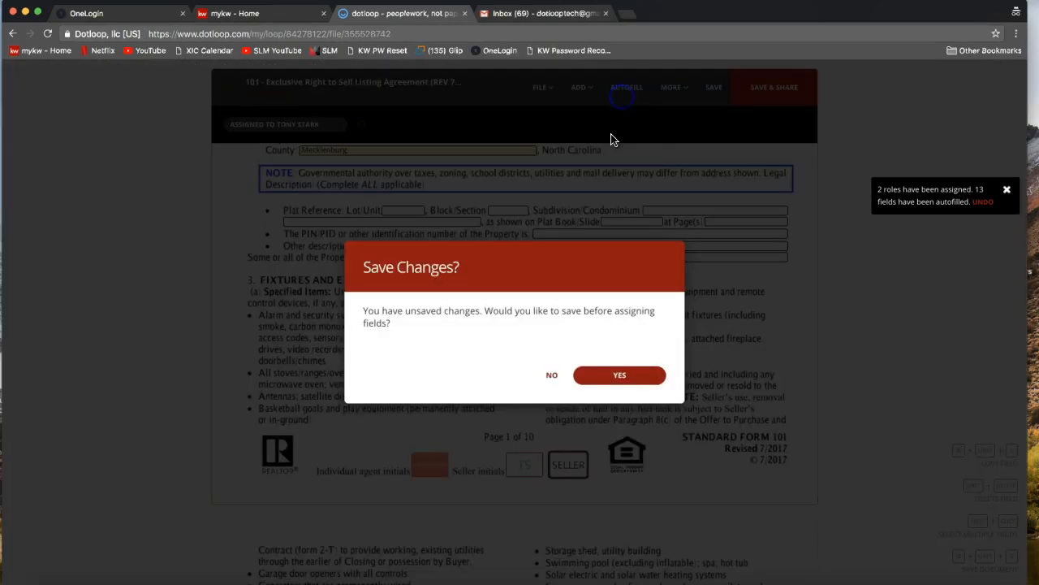
{"action": "left_click", "coordinate": [619, 384]}
{"action": "left_click", "coordinate": [625, 463]}
{"action": "left_click", "coordinate": [625, 402]}
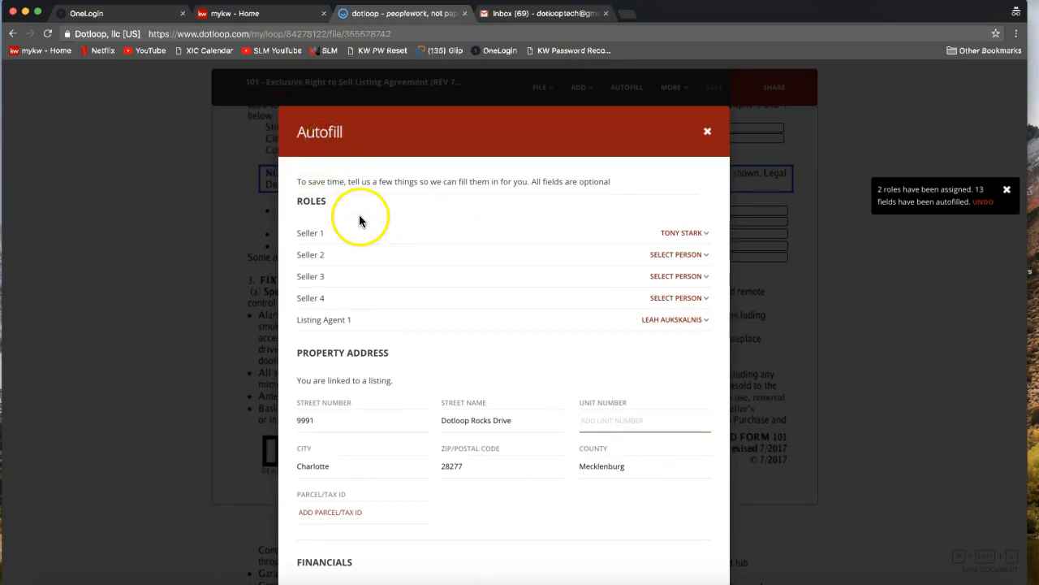
Review the Autofill role assignments and property, agent and seller details, keep the Seller 1 assignment, and close without applying.
{"action": "left_click", "coordinate": [695, 236]}
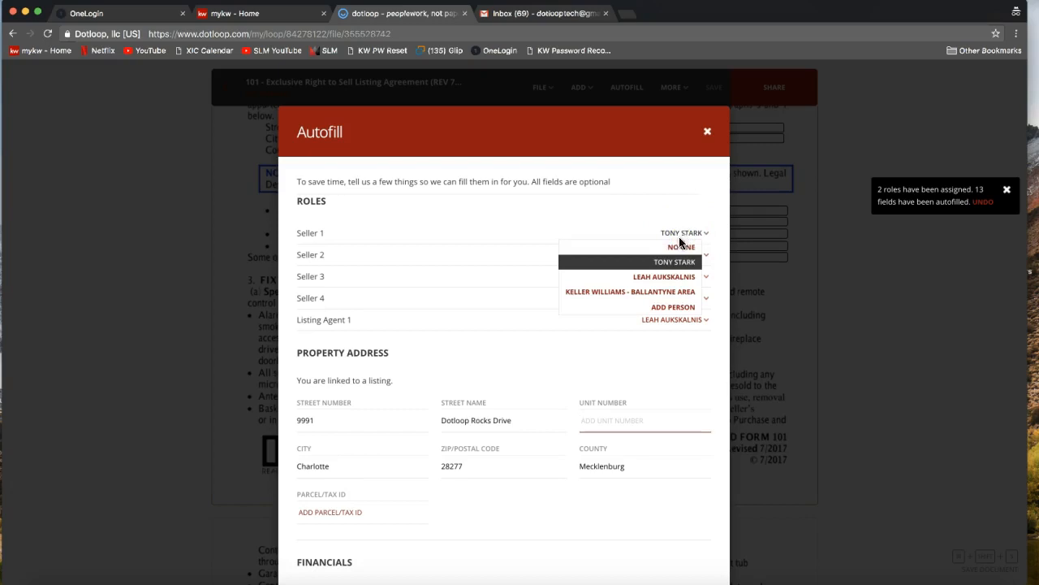
{"action": "left_click", "coordinate": [668, 263]}
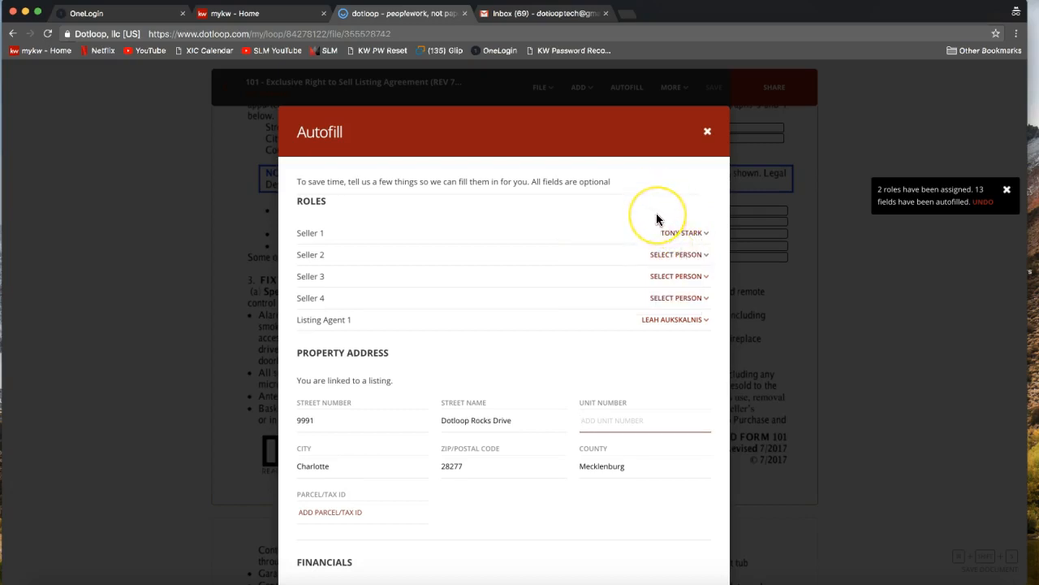
{"action": "scroll", "coordinate": [656, 213], "scroll_direction": "down", "scroll_amount": 10}
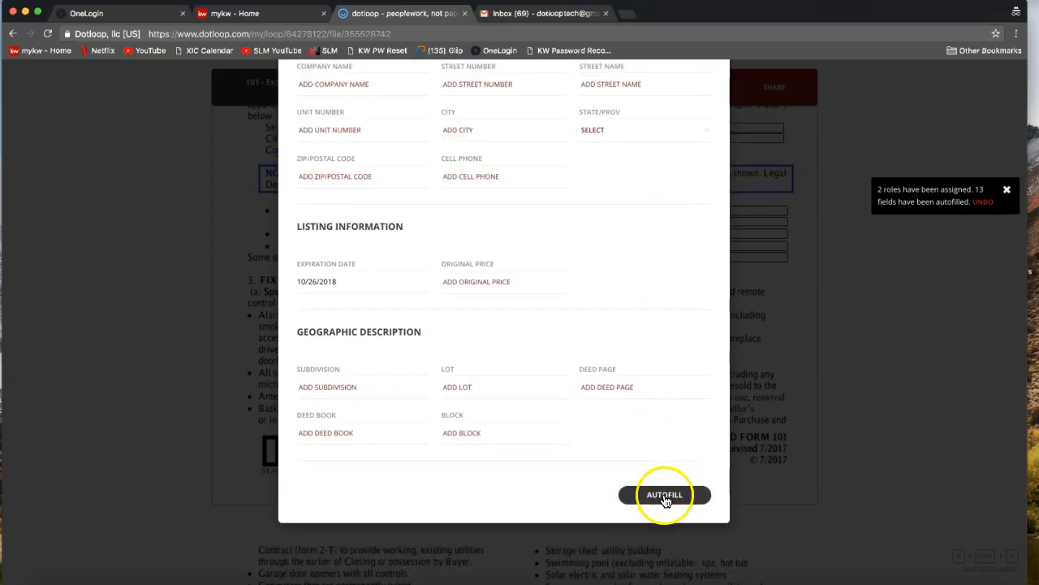
{"action": "scroll", "coordinate": [664, 500], "scroll_direction": "up", "scroll_amount": 10}
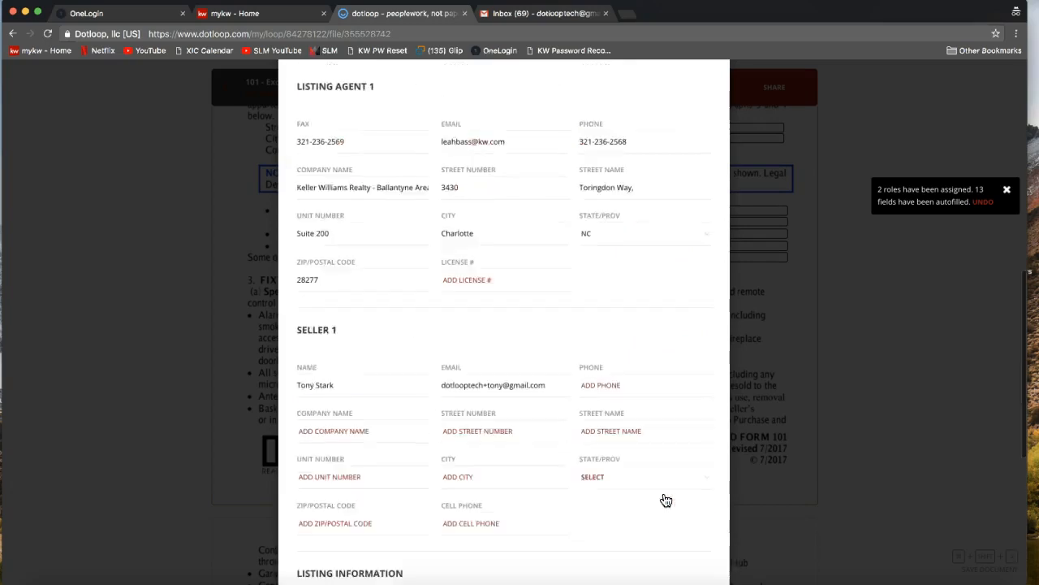
{"action": "left_click", "coordinate": [707, 132]}
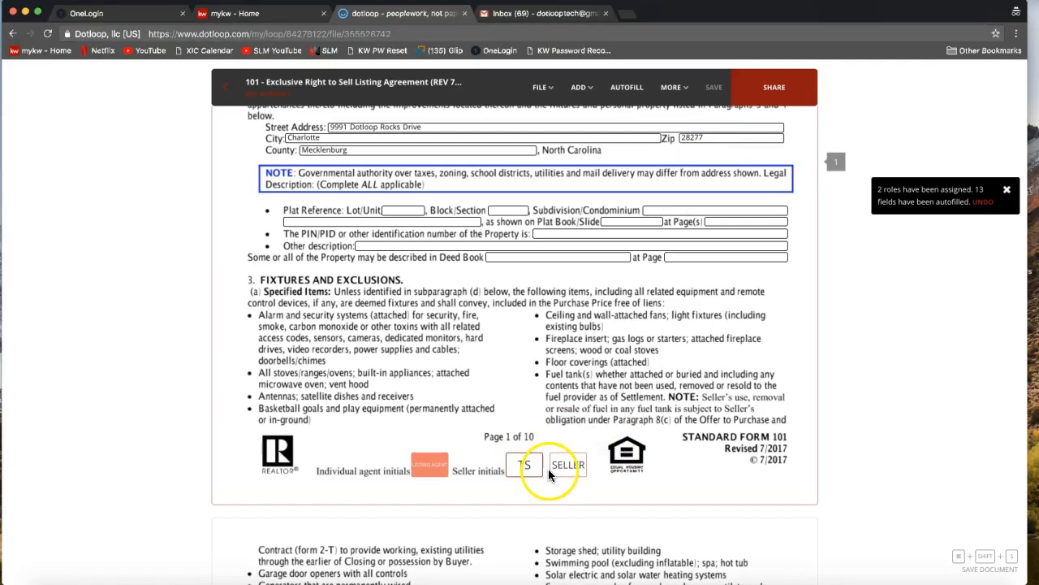
Inspect the assignments of the first seller's and the listing agent's initials fields at the foot of page 1.
{"action": "left_click", "coordinate": [532, 470]}
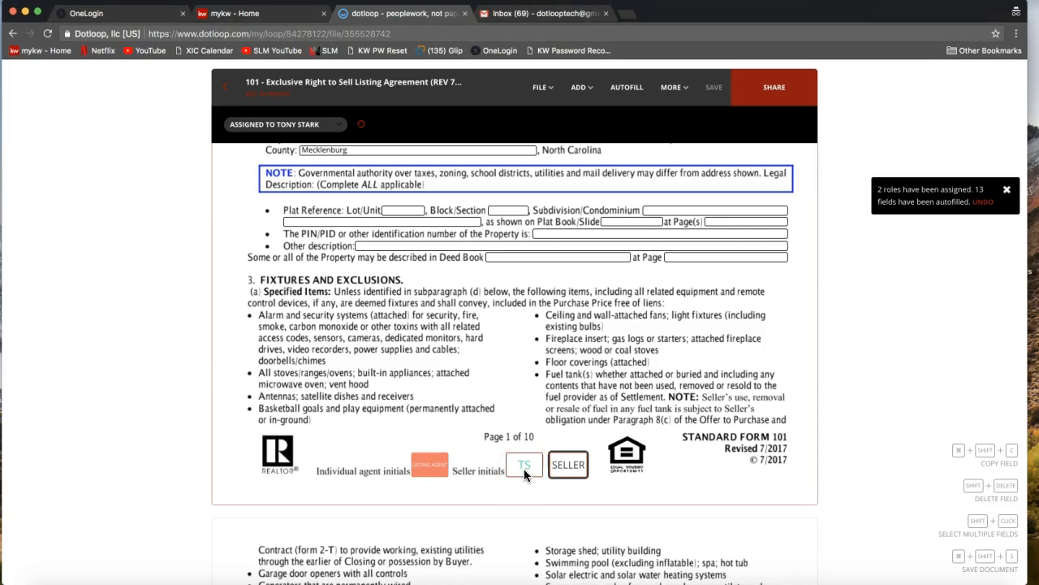
{"action": "left_click", "coordinate": [524, 469]}
{"action": "left_click", "coordinate": [429, 413]}
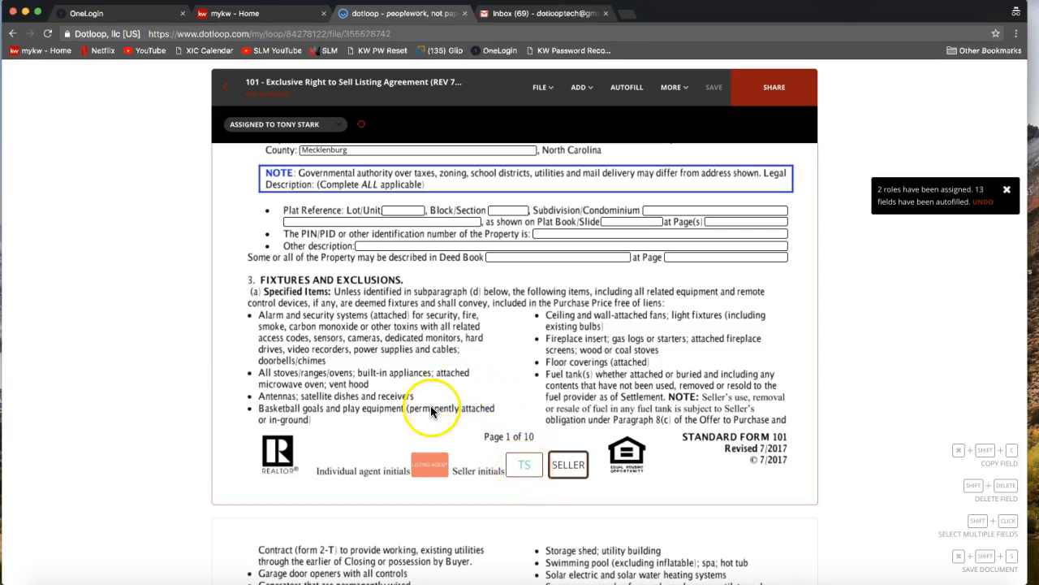
{"action": "left_click", "coordinate": [436, 460]}
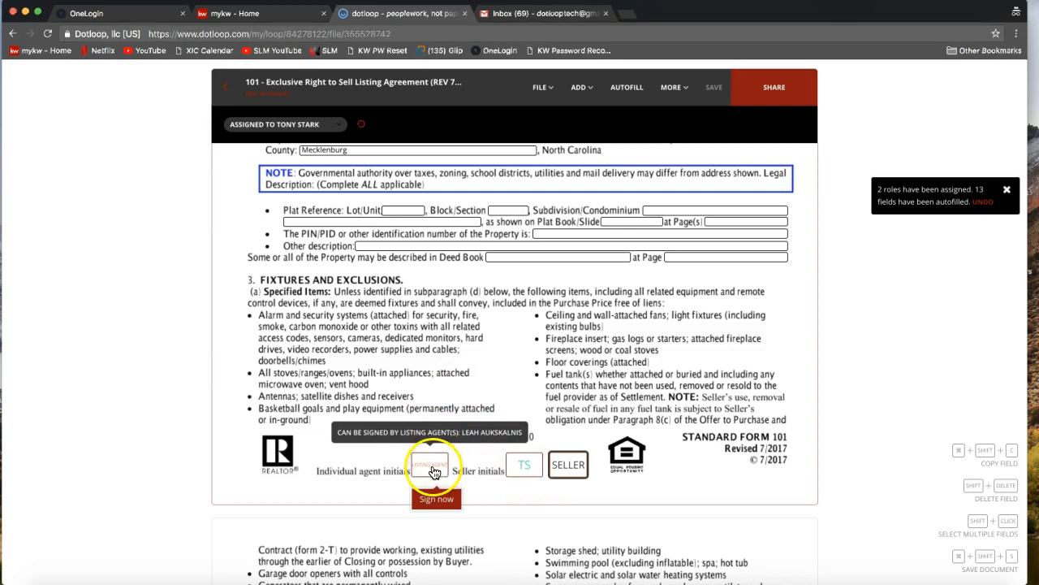
{"action": "left_click", "coordinate": [433, 469]}
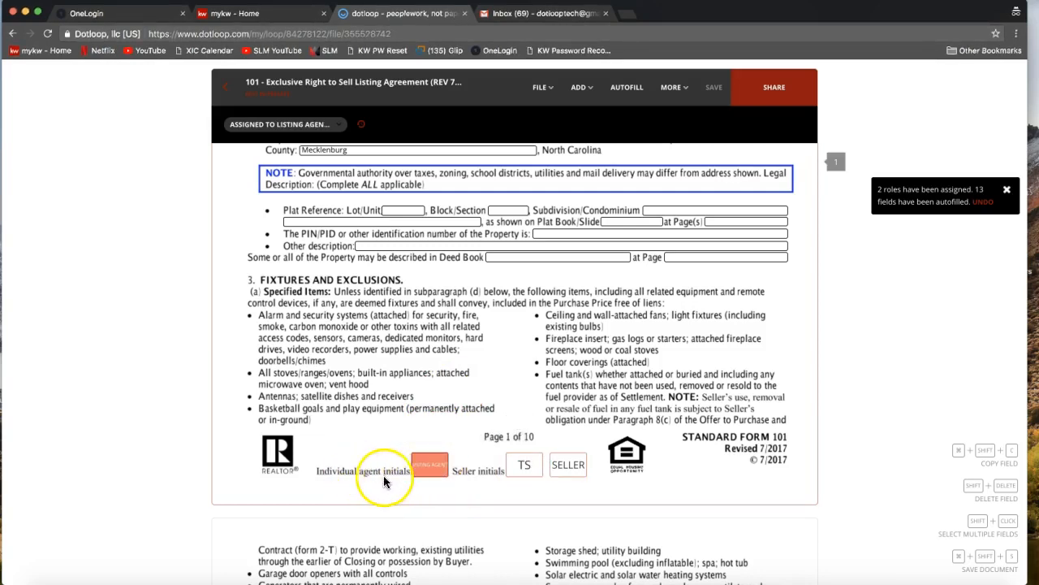
Start signing the listing agent's initials field on page 1 and insert the agent's middle initial in the signature name.
{"action": "mouse_move", "coordinate": [425, 474]}
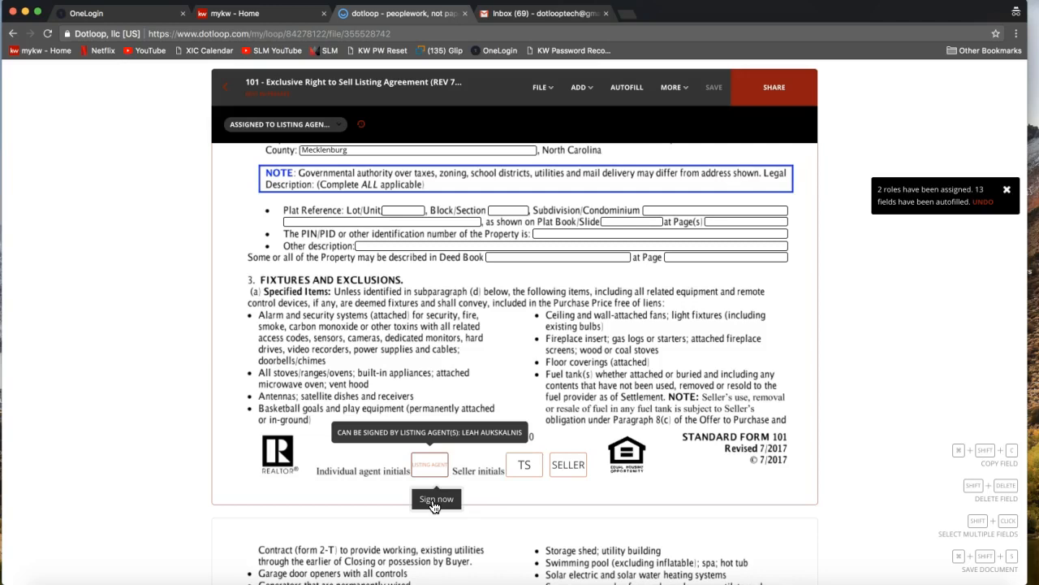
{"action": "left_click", "coordinate": [435, 506]}
{"action": "left_click", "coordinate": [436, 500]}
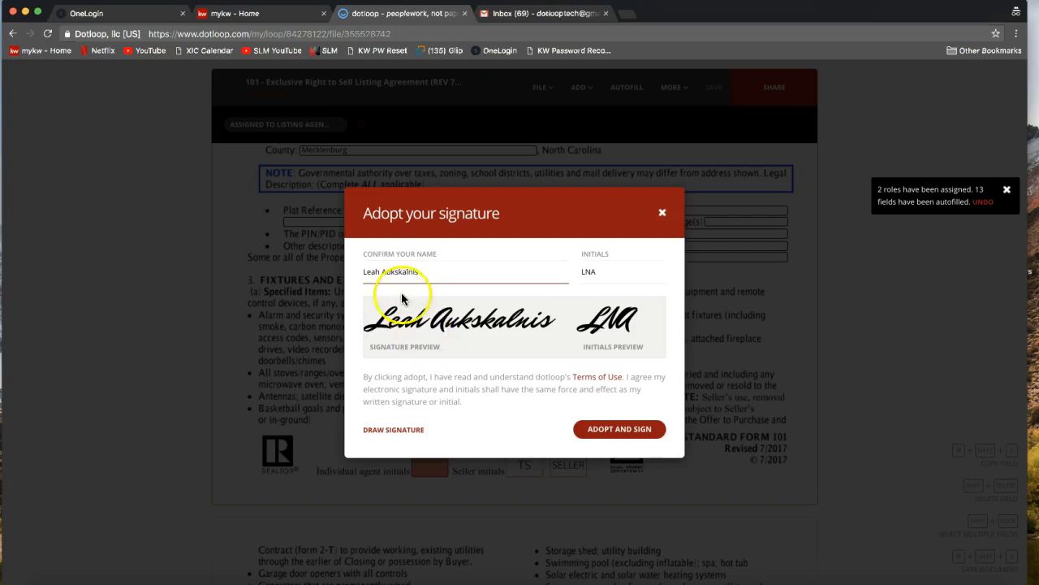
{"action": "left_click", "coordinate": [384, 274]}
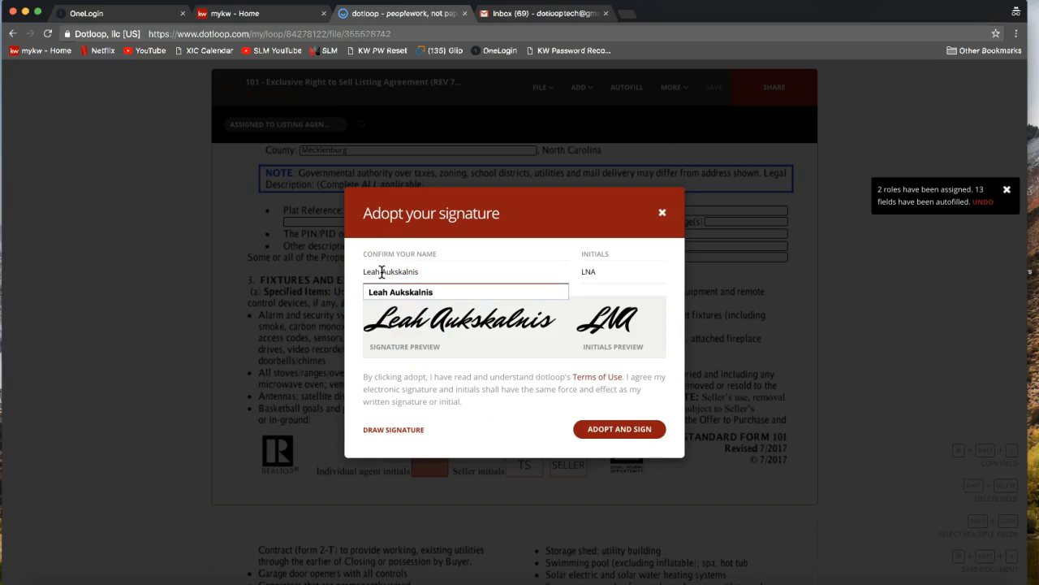
{"action": "type", "text": "N."}
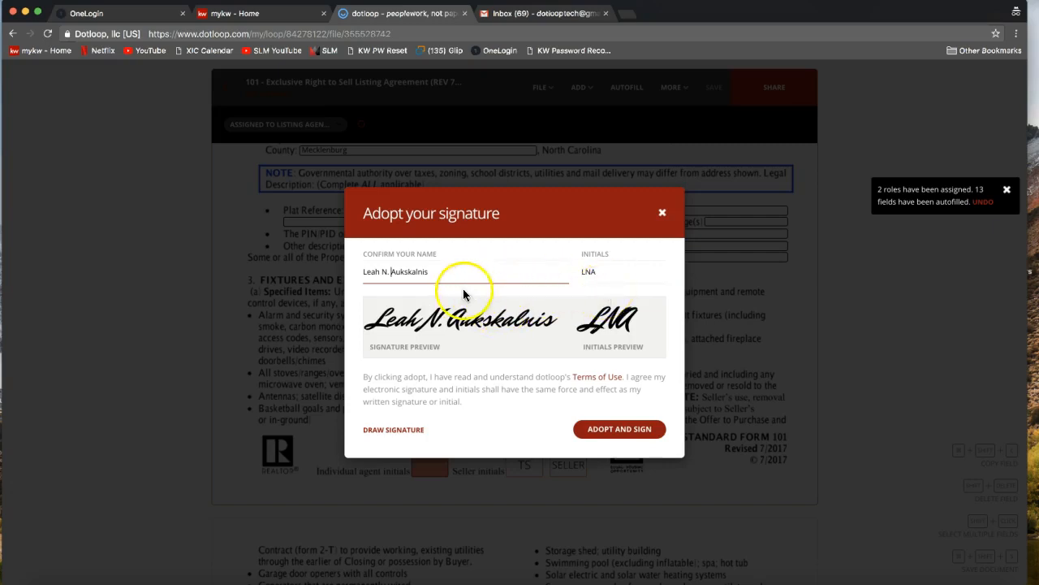
{"action": "left_click", "coordinate": [435, 274]}
Keep the agent's initials as given and adopt the signature to initial page 1 as listing agent.
{"action": "left_click", "coordinate": [622, 274]}
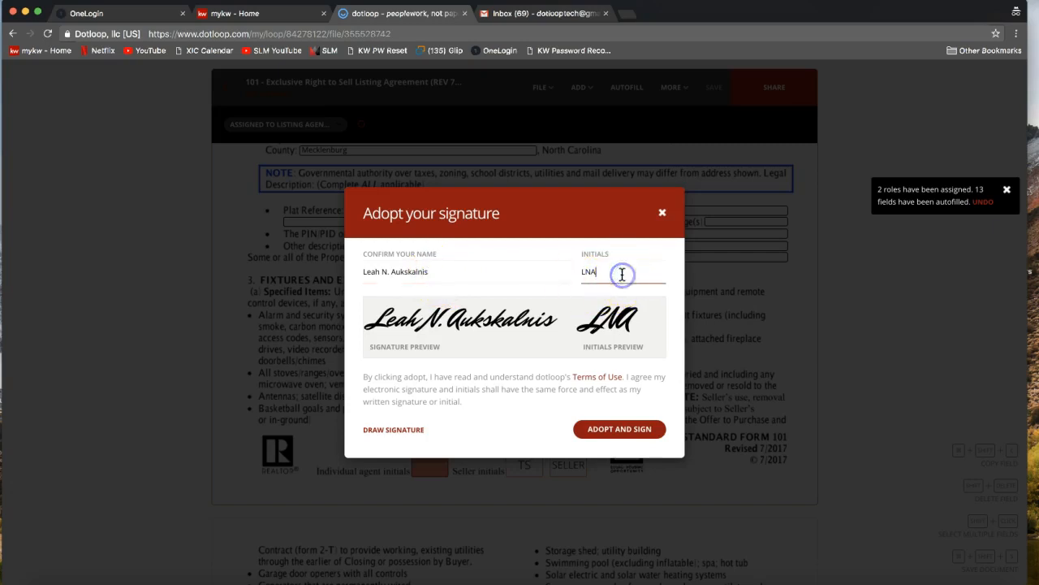
{"action": "left_click", "coordinate": [390, 434]}
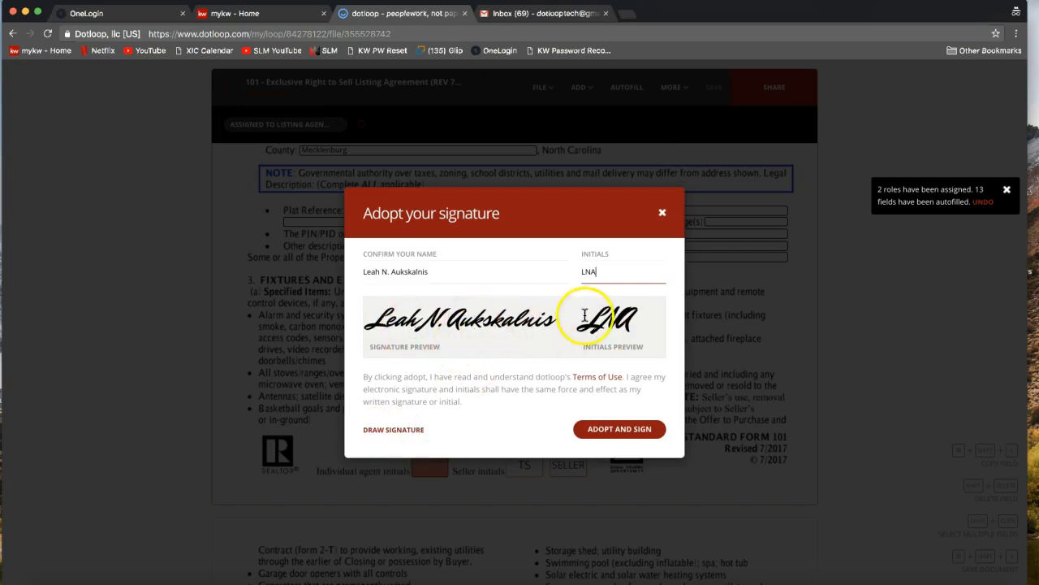
{"action": "left_click", "coordinate": [613, 443]}
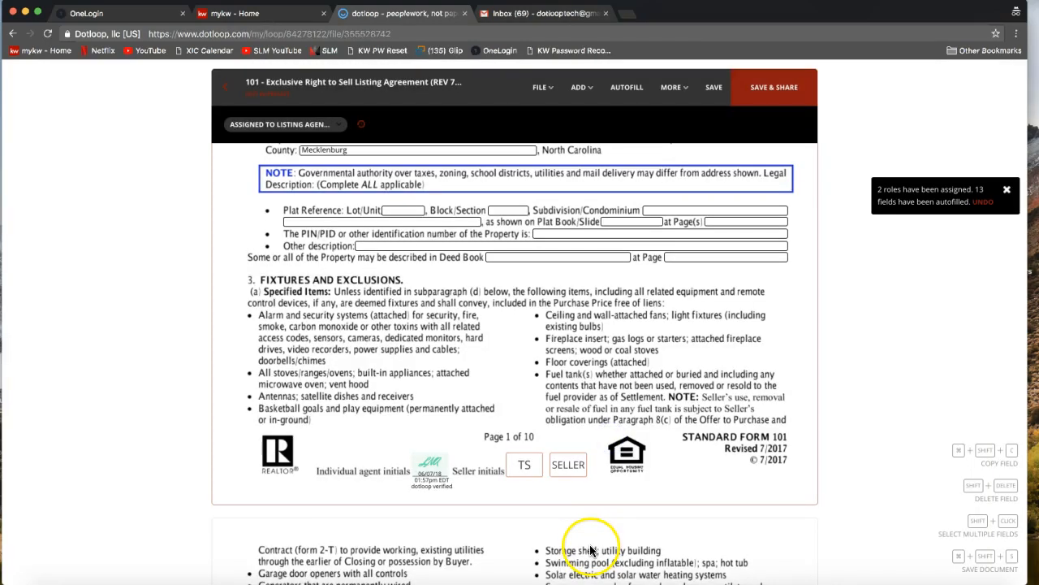
Check the signed agent initials and the first seller's initials field at the foot of page 1.
{"action": "left_click", "coordinate": [429, 468]}
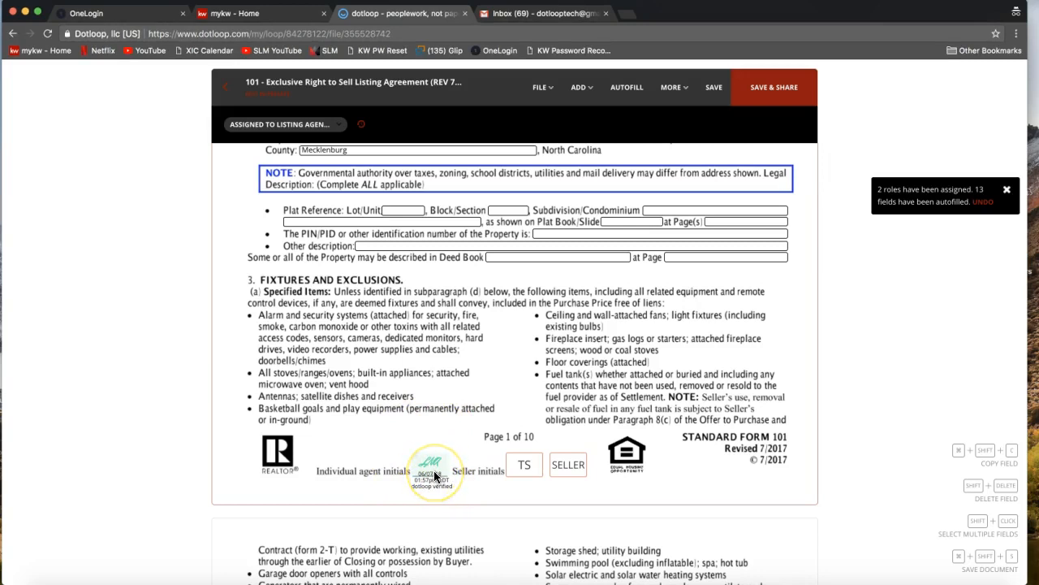
{"action": "left_click", "coordinate": [523, 466]}
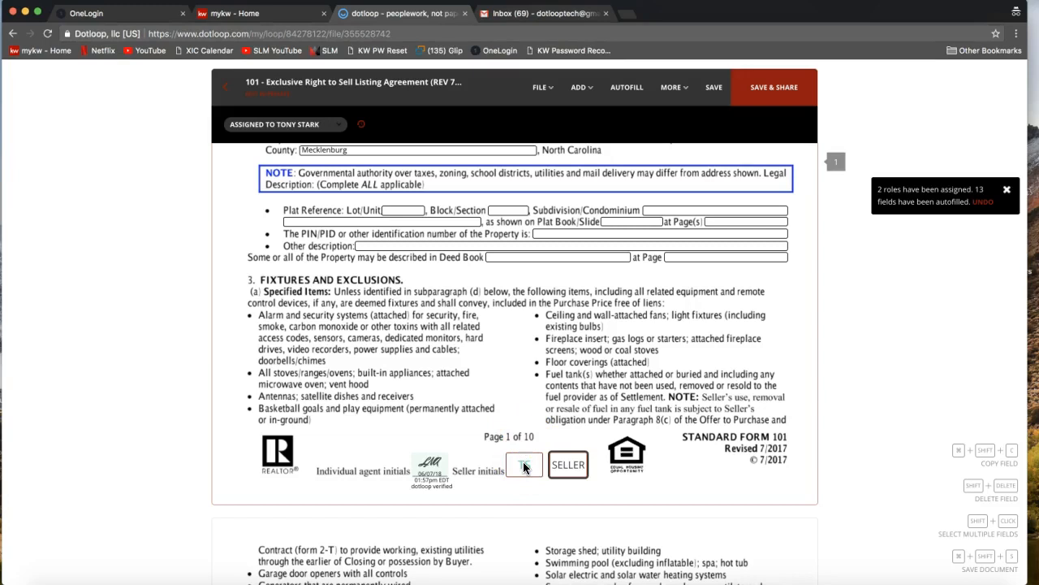
{"action": "left_click", "coordinate": [523, 495]}
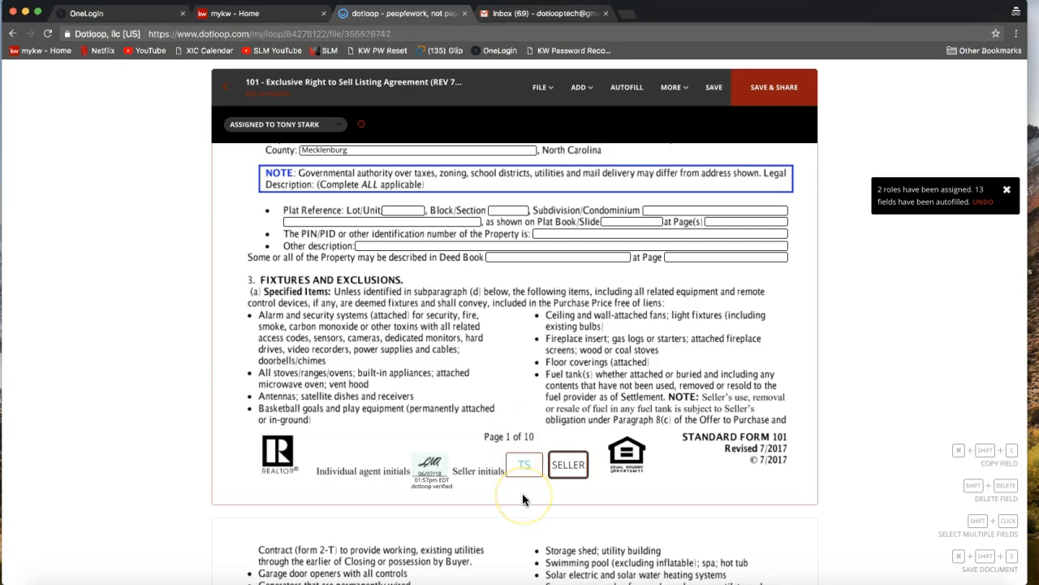
Sign the listing agent's initials field at the foot of page 2.
{"action": "scroll", "coordinate": [463, 424], "scroll_direction": "down", "scroll_amount": 6}
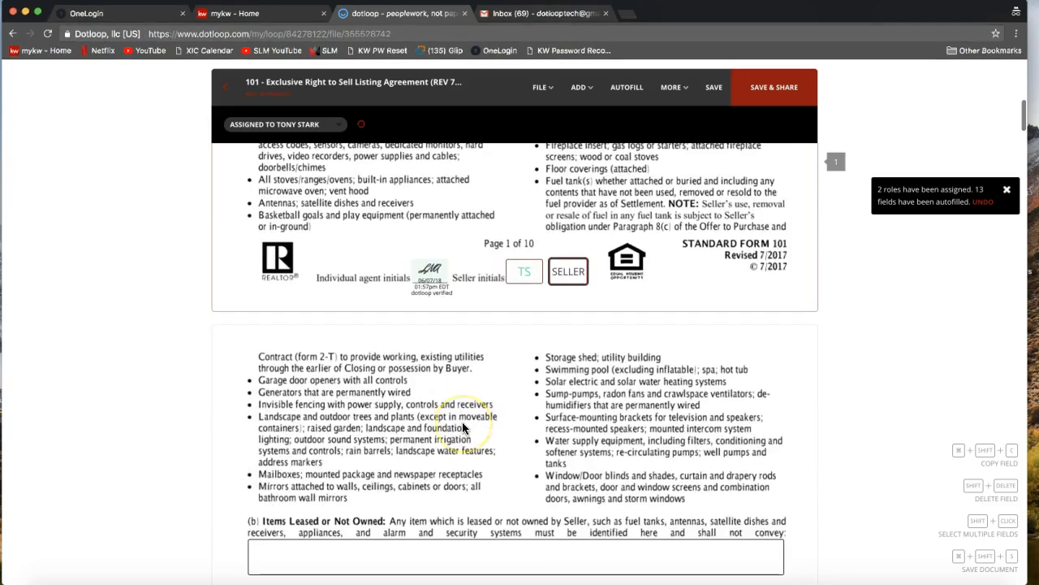
{"action": "scroll", "coordinate": [463, 427], "scroll_direction": "down", "scroll_amount": 5}
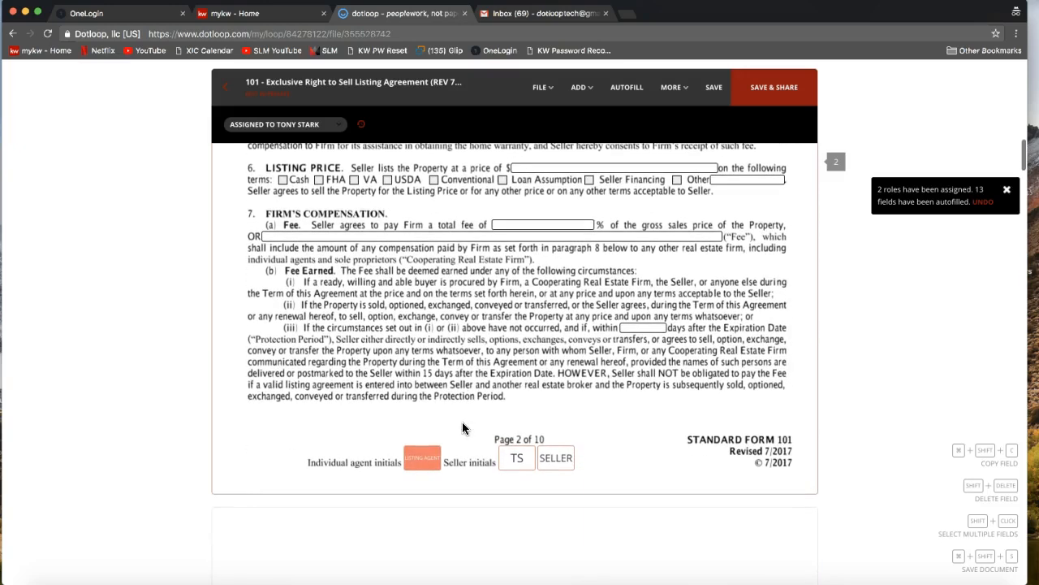
{"action": "left_click", "coordinate": [419, 461]}
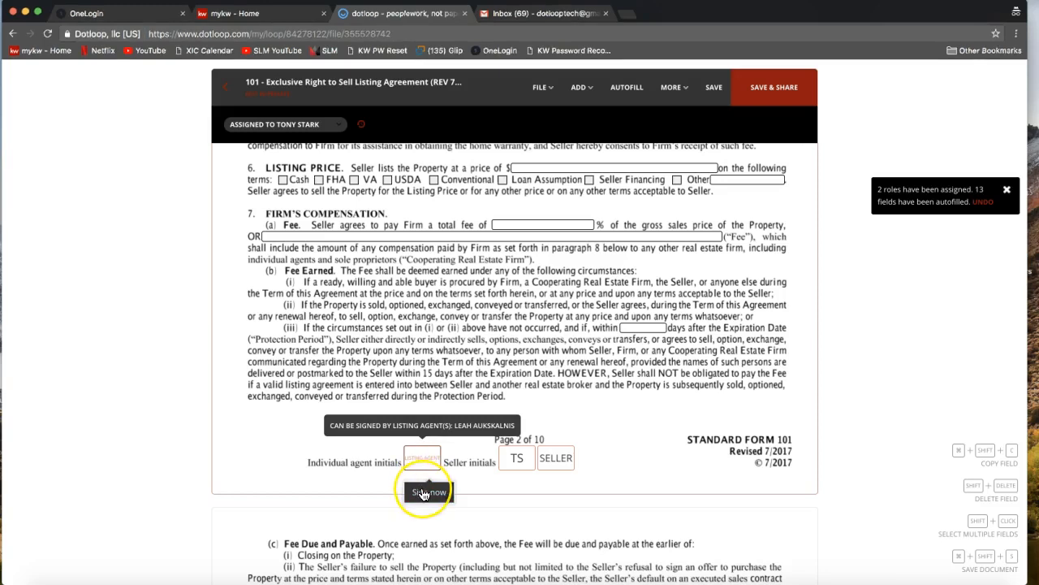
{"action": "left_click", "coordinate": [423, 492]}
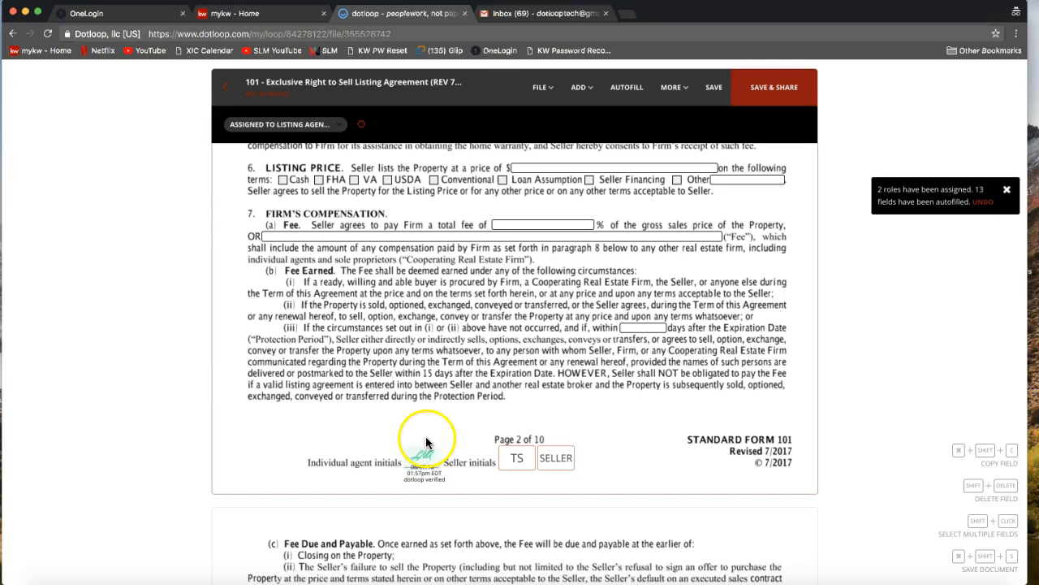
Go to the signature block on page 10 and inspect the assignment of the first seller's signature field.
{"action": "scroll", "coordinate": [426, 443], "scroll_direction": "down", "scroll_amount": 1}
{"action": "scroll", "coordinate": [425, 443], "scroll_direction": "down", "scroll_amount": 20}
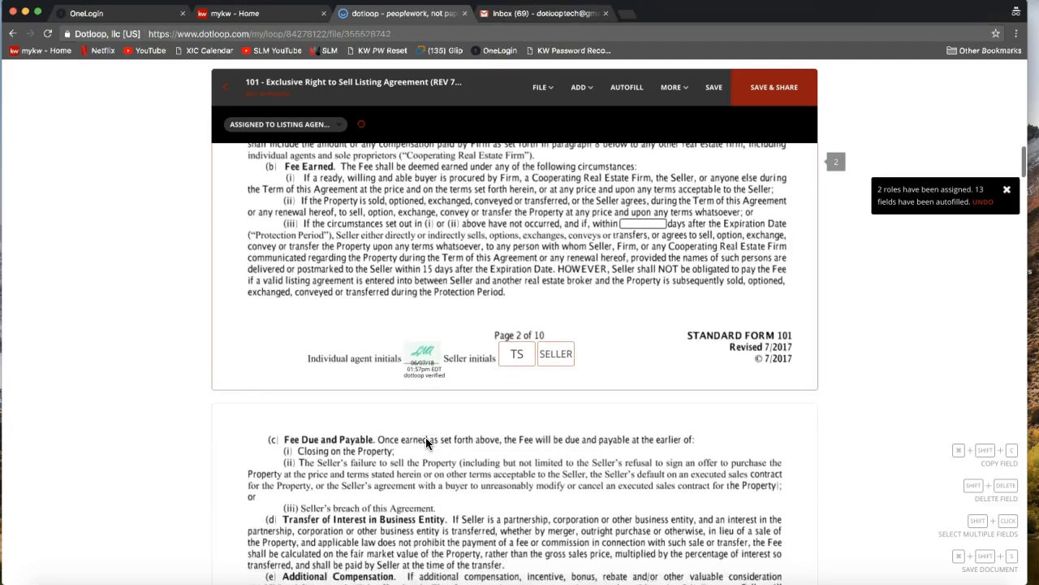
{"action": "scroll", "coordinate": [425, 443], "scroll_direction": "down", "scroll_amount": 20}
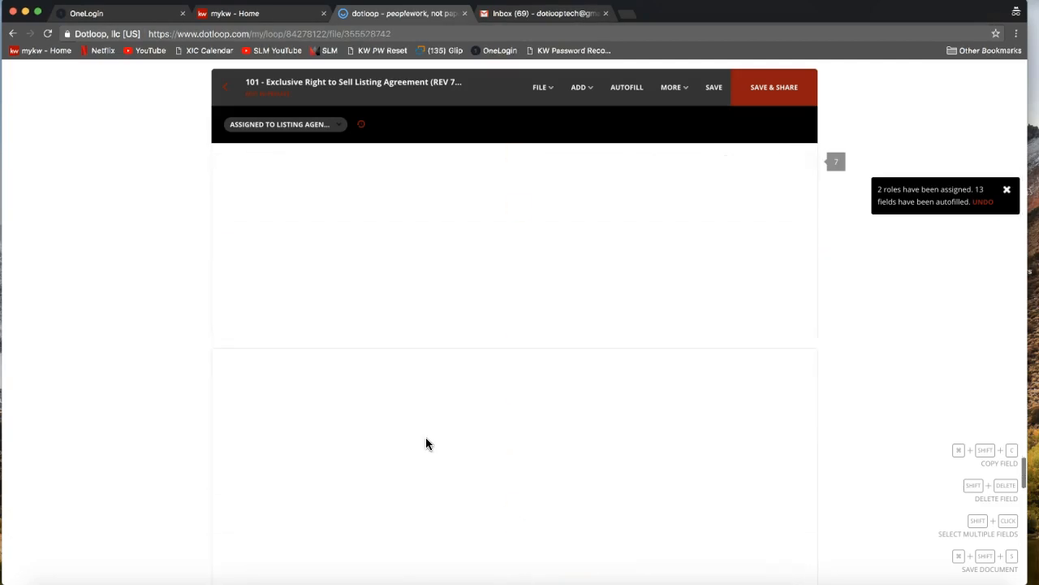
{"action": "scroll", "coordinate": [472, 407], "scroll_direction": "up", "scroll_amount": 5}
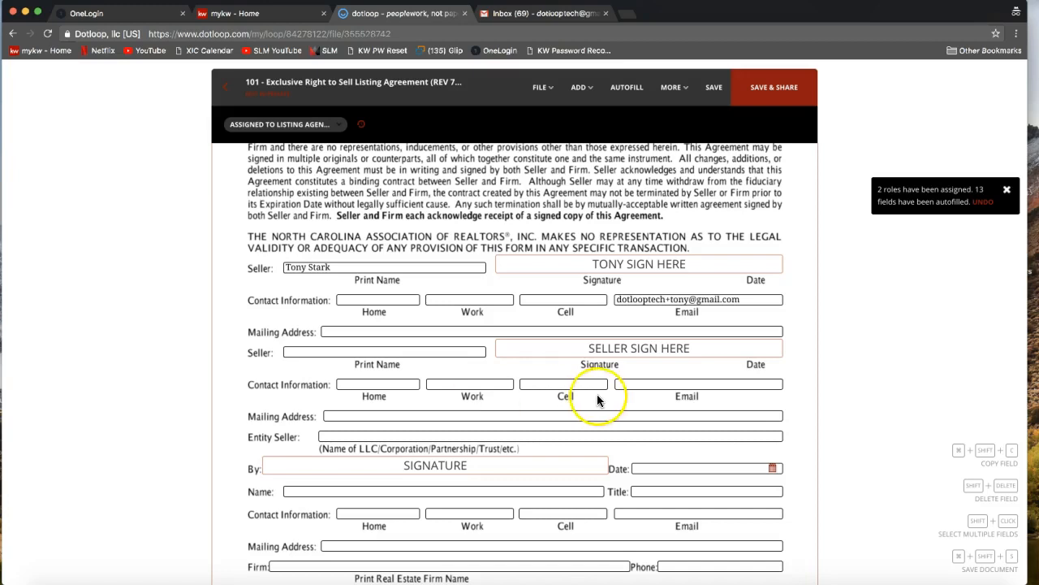
{"action": "left_click", "coordinate": [566, 268]}
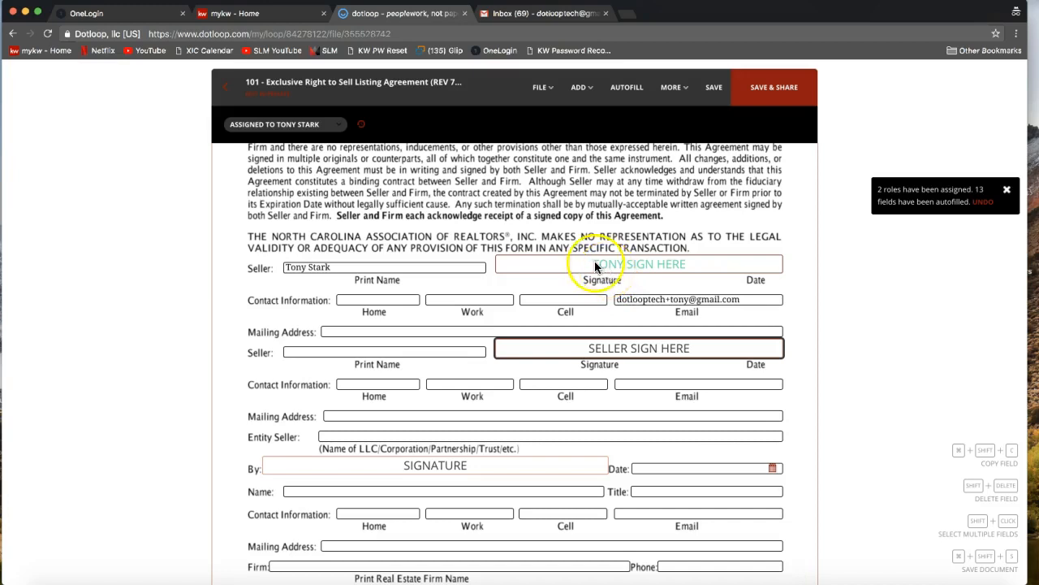
Sign the individual agent signature field on page 10 as the listing agent.
{"action": "scroll", "coordinate": [317, 376], "scroll_direction": "down", "scroll_amount": 5}
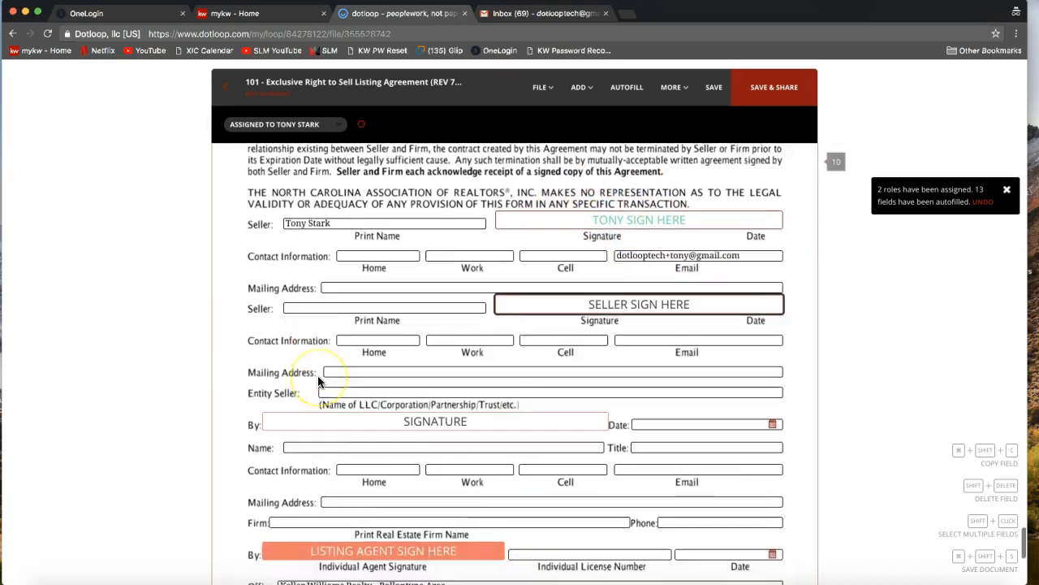
{"action": "mouse_move", "coordinate": [342, 437]}
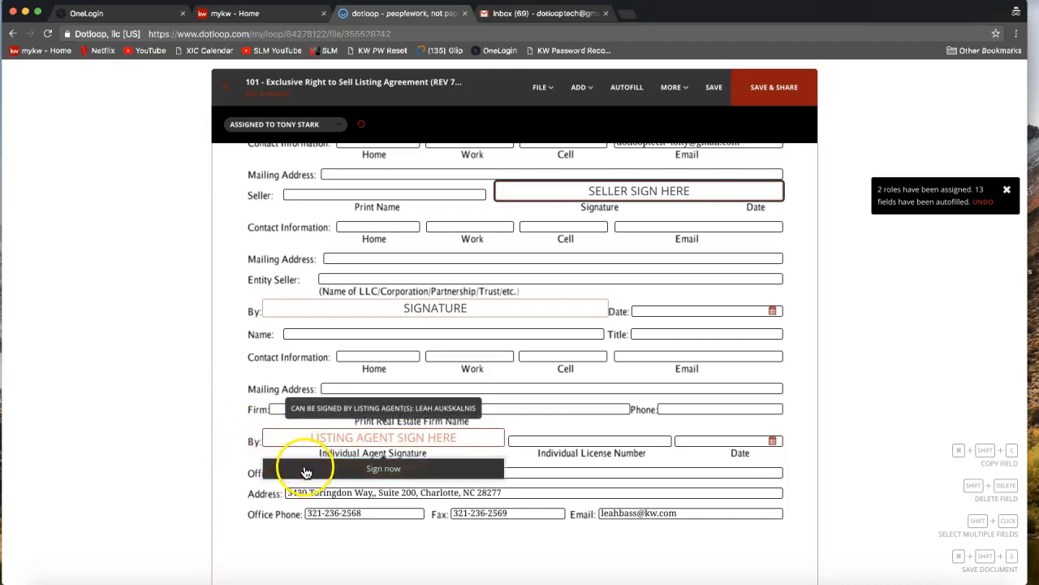
{"action": "left_click", "coordinate": [303, 467]}
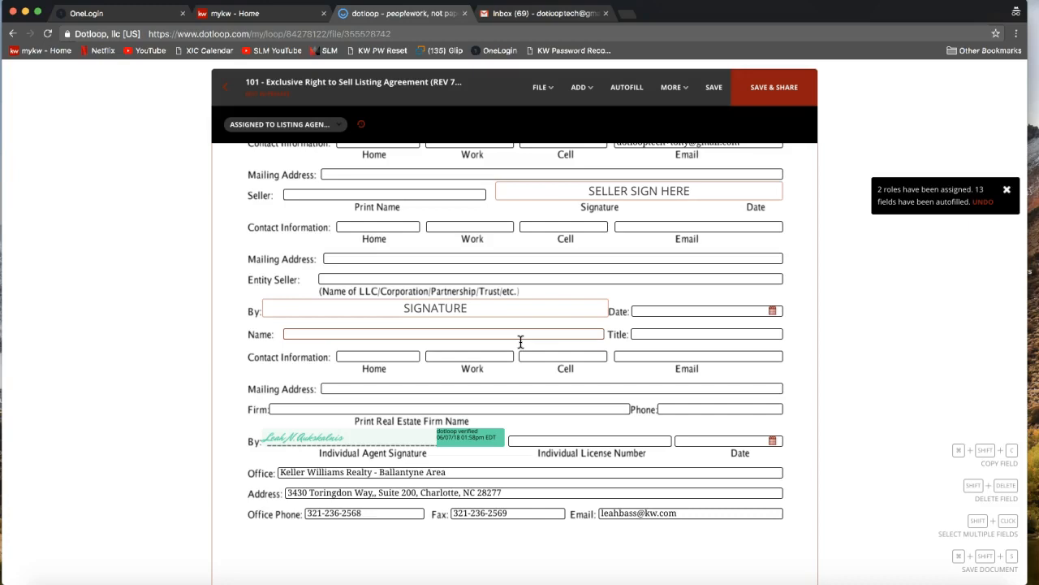
Look back over the seller signature block on page 10 and the initials row on page 9.
{"action": "scroll", "coordinate": [520, 341], "scroll_direction": "up", "scroll_amount": 10}
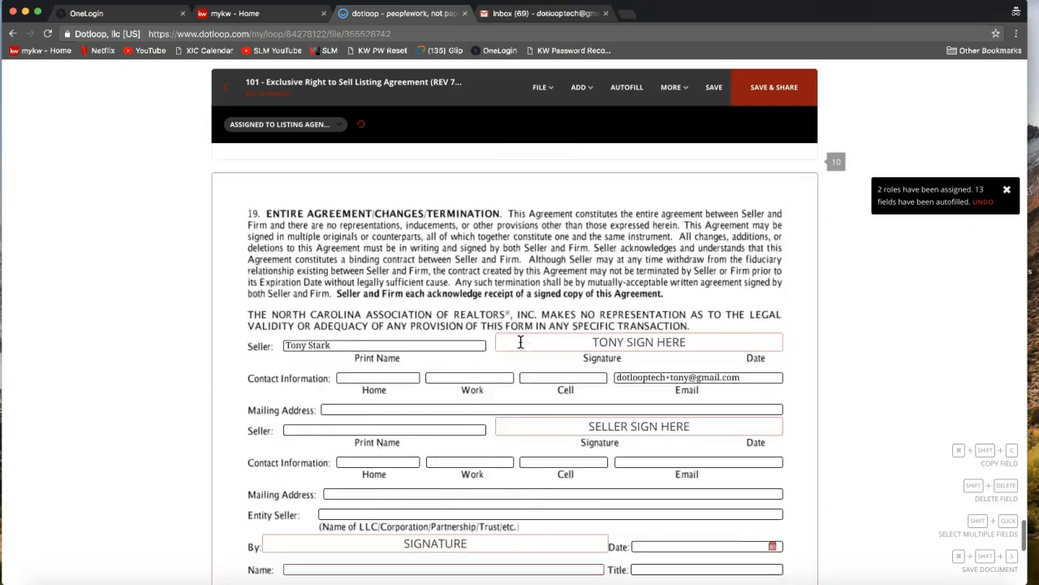
{"action": "scroll", "coordinate": [538, 286], "scroll_direction": "up", "scroll_amount": 1}
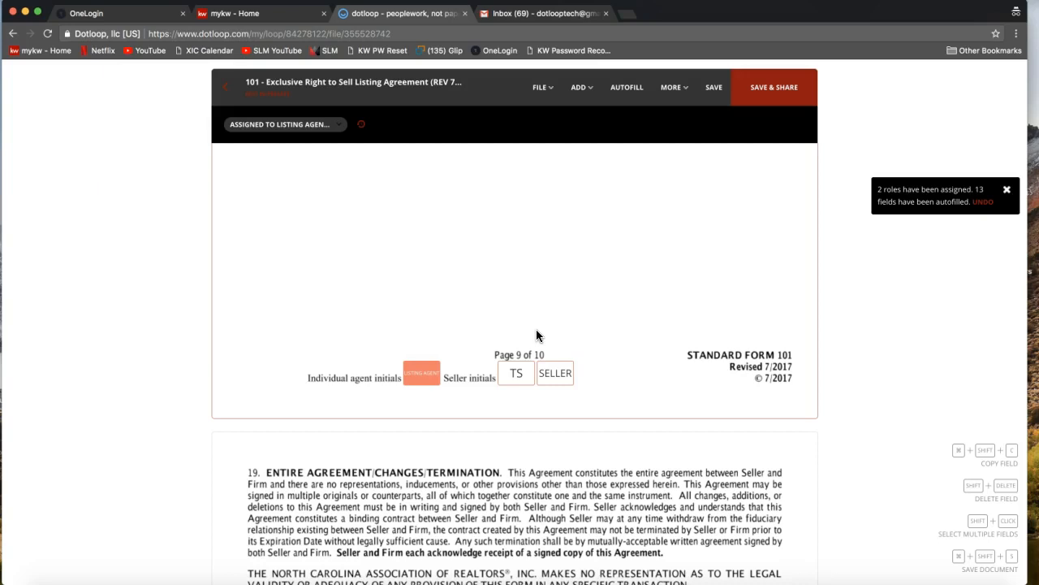
Look back over the agency authorization initials on page 8 and the document's file options, including print and download.
{"action": "left_click", "coordinate": [544, 277]}
{"action": "scroll", "coordinate": [544, 277], "scroll_direction": "up", "scroll_amount": 10}
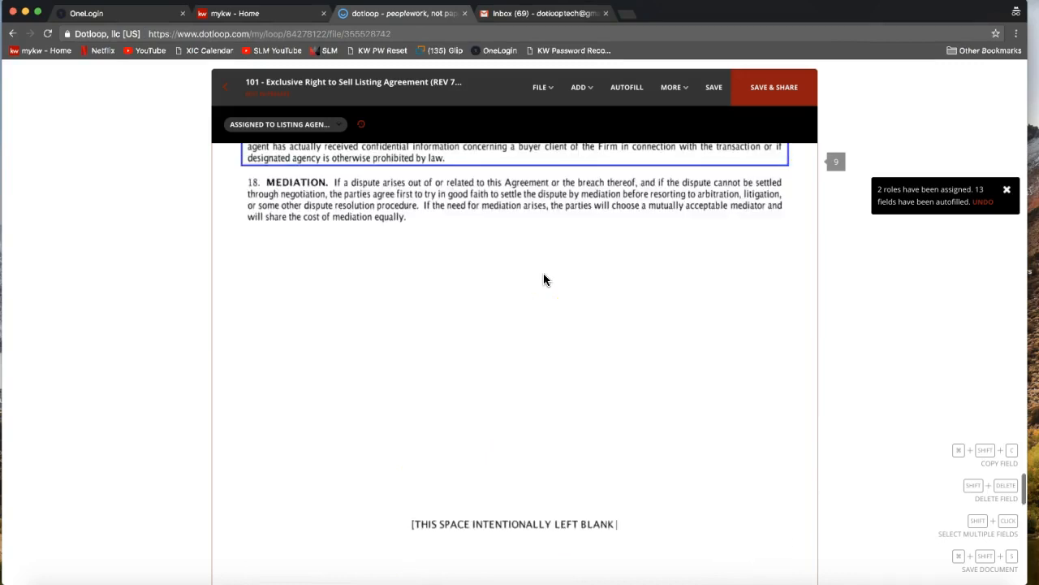
{"action": "scroll", "coordinate": [543, 277], "scroll_direction": "up", "scroll_amount": 2}
{"action": "left_click", "coordinate": [552, 252]}
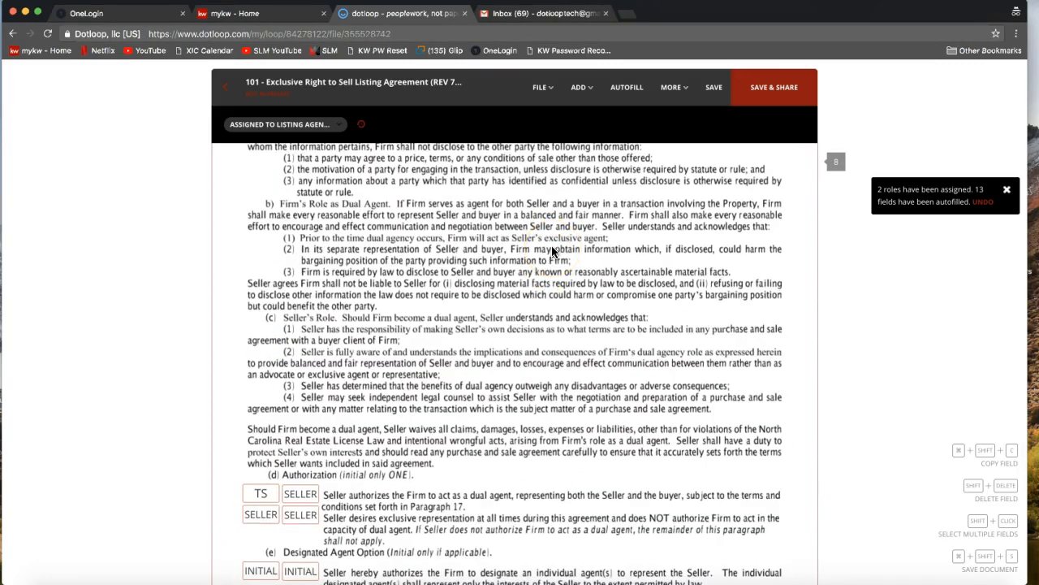
{"action": "left_click", "coordinate": [543, 94]}
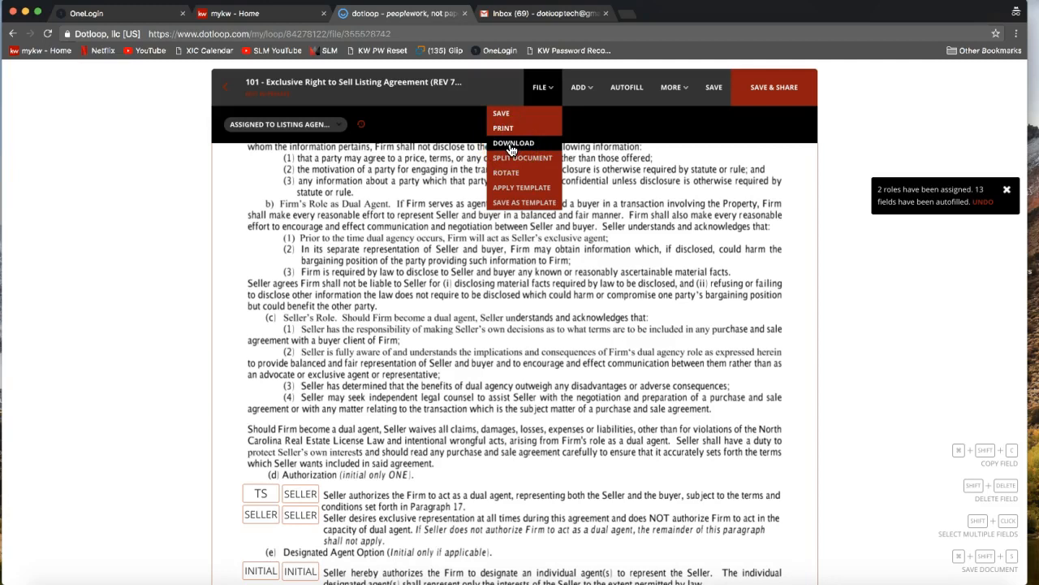
{"action": "left_click", "coordinate": [512, 149]}
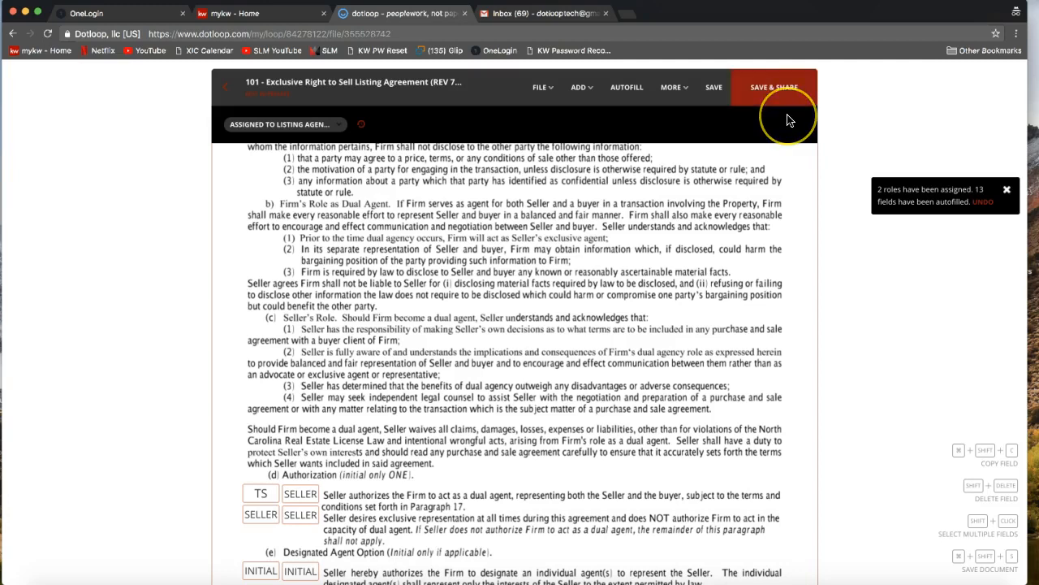
Save the listing agreement and open it for sharing, checking the document name and who has access.
{"action": "left_click", "coordinate": [780, 89]}
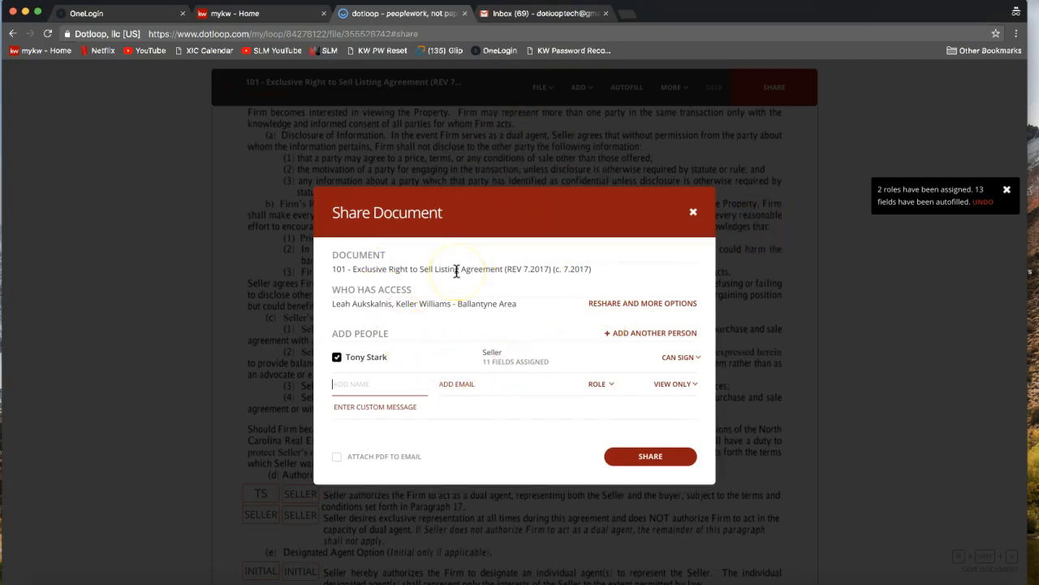
{"action": "left_click", "coordinate": [330, 254]}
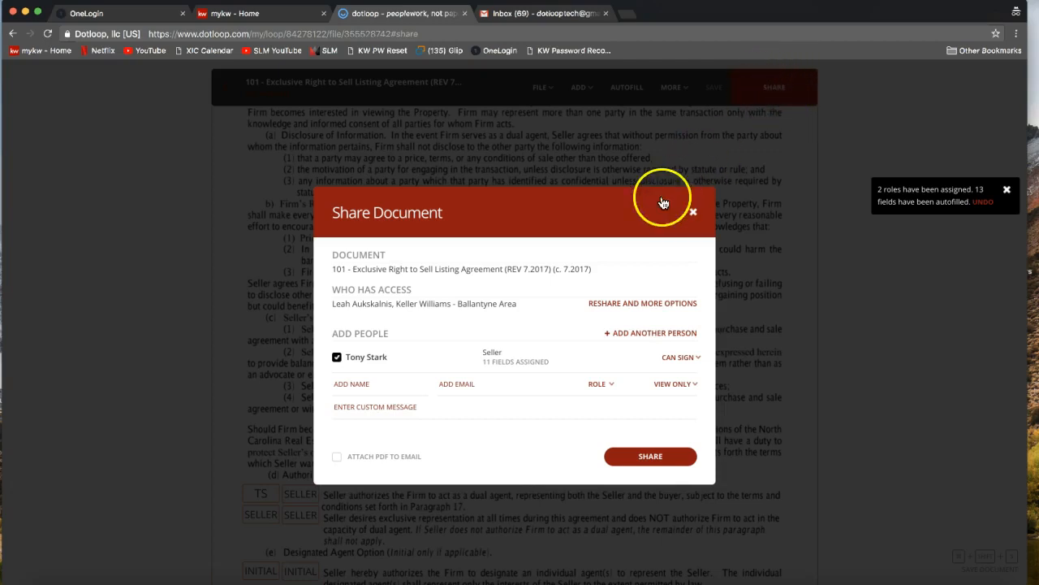
{"action": "left_click_drag", "start_coordinate": [335, 258], "coordinate": [380, 260]}
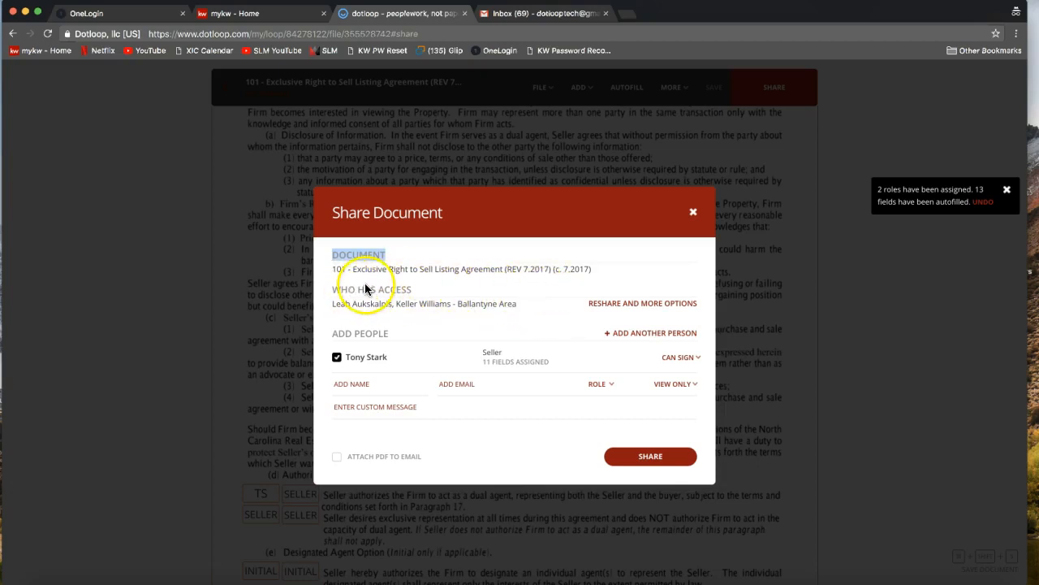
{"action": "left_click_drag", "start_coordinate": [329, 289], "coordinate": [424, 289]}
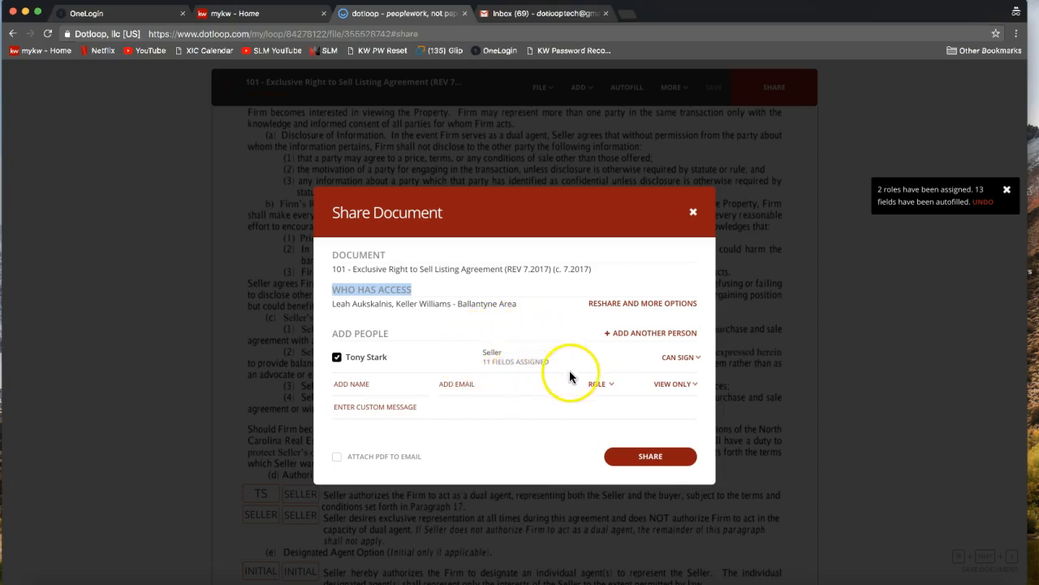
Examine the seller's sharing permission levels from View Only to Can Edit in Private, keeping Can Sign.
{"action": "left_click", "coordinate": [678, 362]}
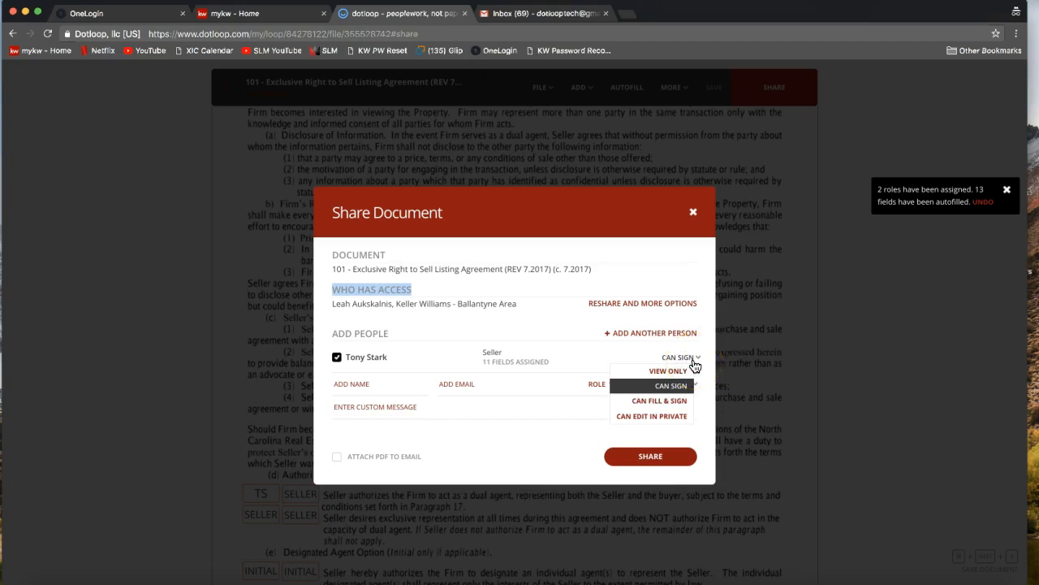
{"action": "mouse_move", "coordinate": [681, 387]}
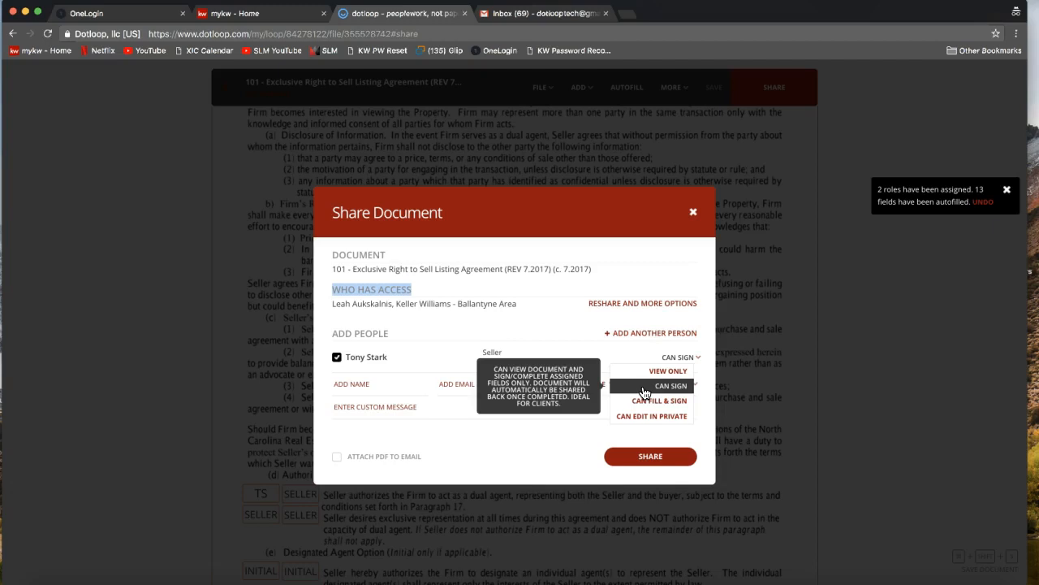
{"action": "left_click", "coordinate": [645, 392]}
{"action": "left_click", "coordinate": [644, 385]}
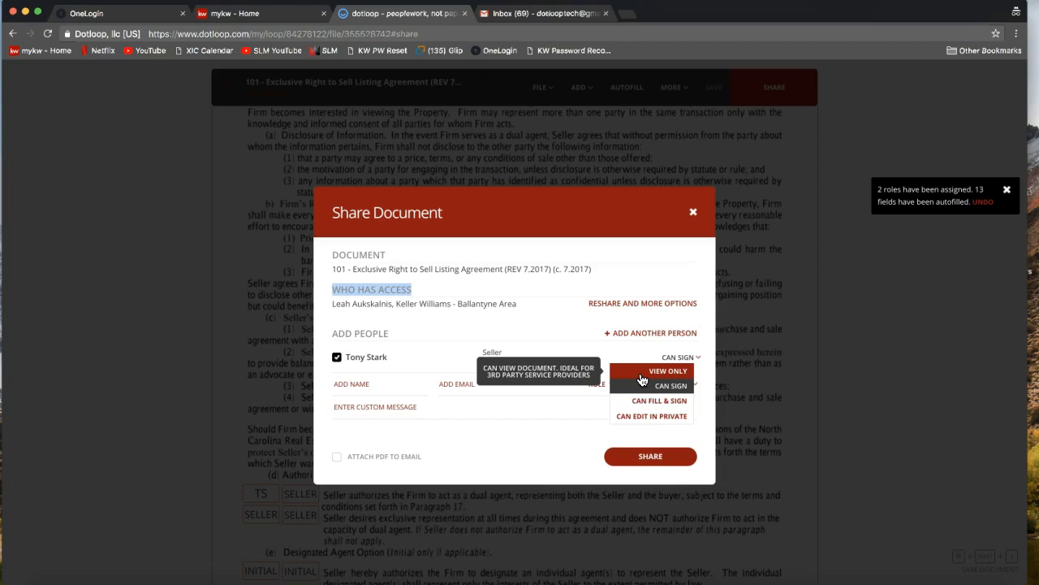
{"action": "left_click", "coordinate": [642, 379]}
{"action": "left_click", "coordinate": [375, 387]}
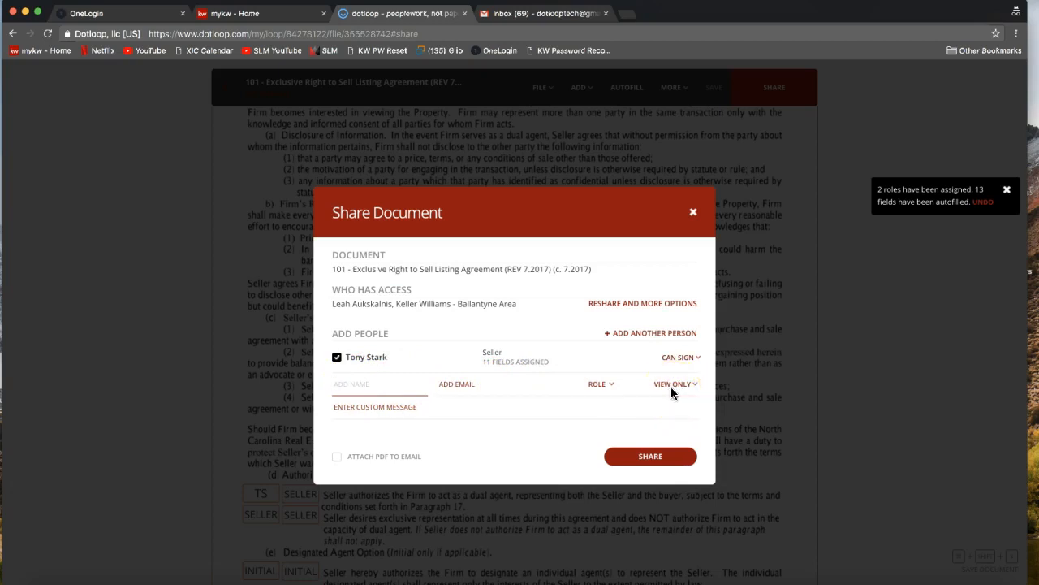
{"action": "left_click", "coordinate": [681, 358]}
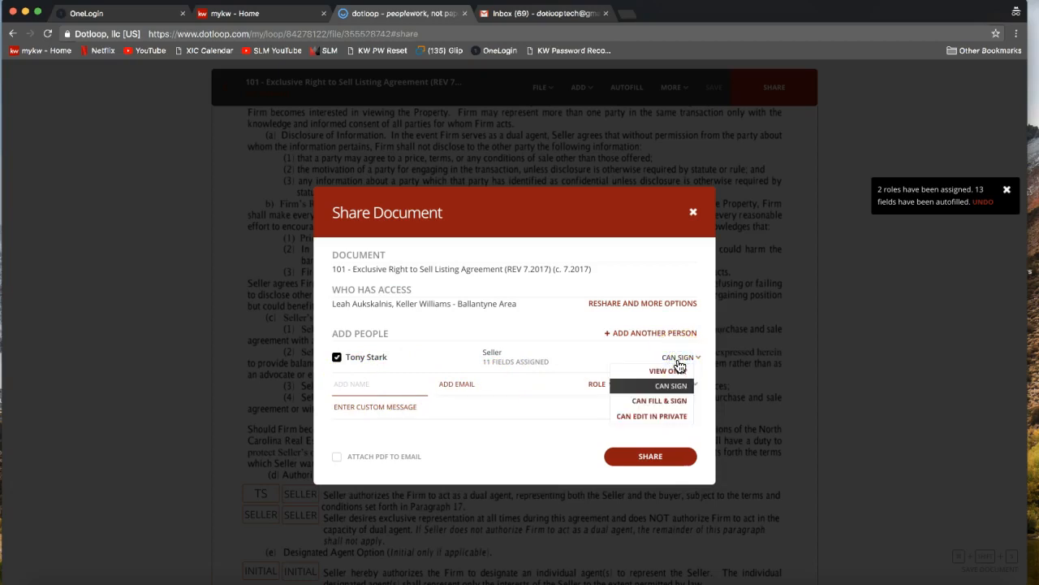
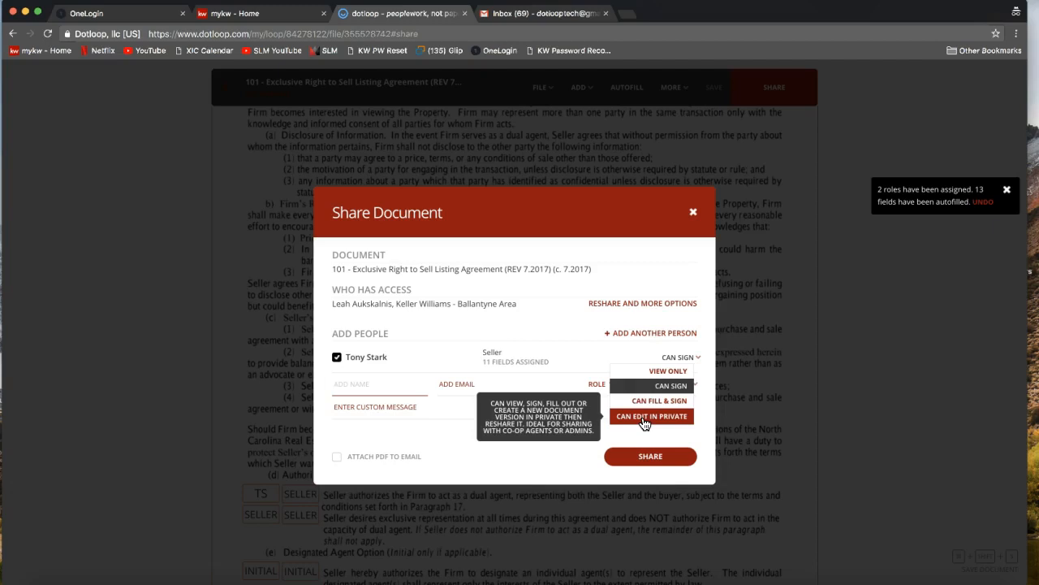
{"action": "left_click", "coordinate": [643, 423]}
{"action": "left_click", "coordinate": [556, 280]}
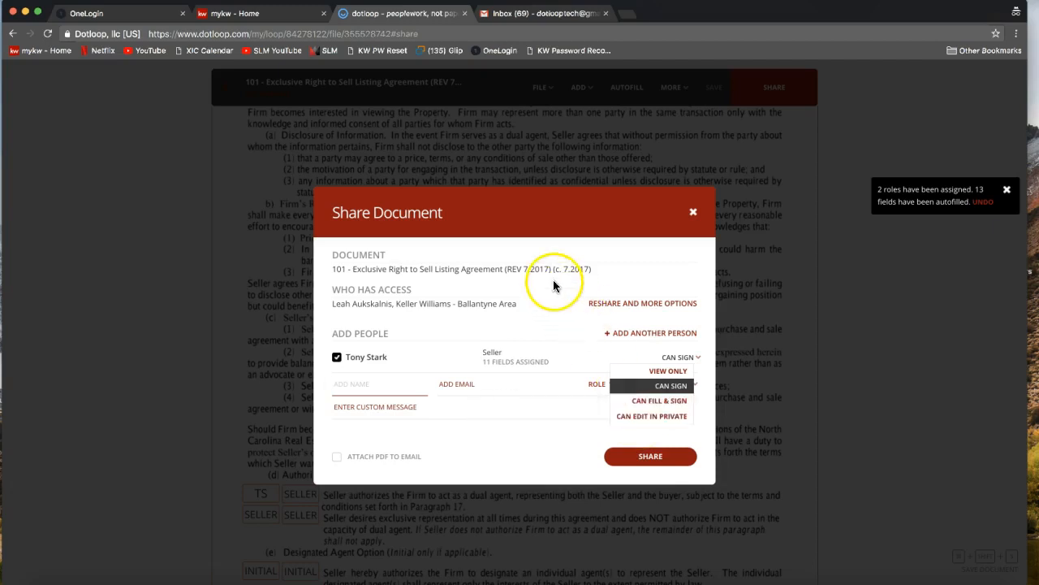
{"action": "left_click", "coordinate": [555, 428]}
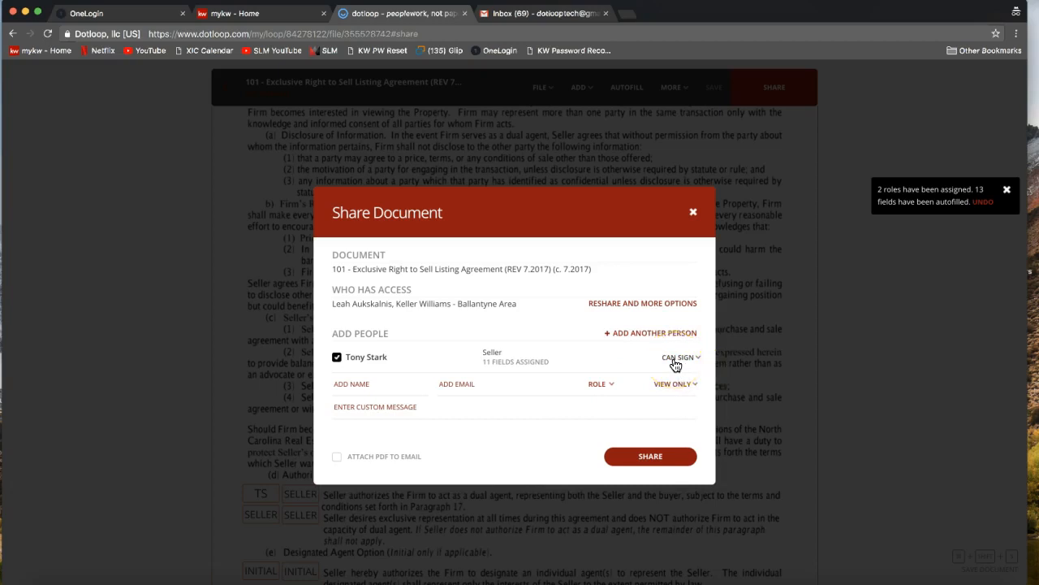
Share the listing agreement with the seller under Can Sign permission and finish the sharing dialog.
{"action": "left_click", "coordinate": [664, 456]}
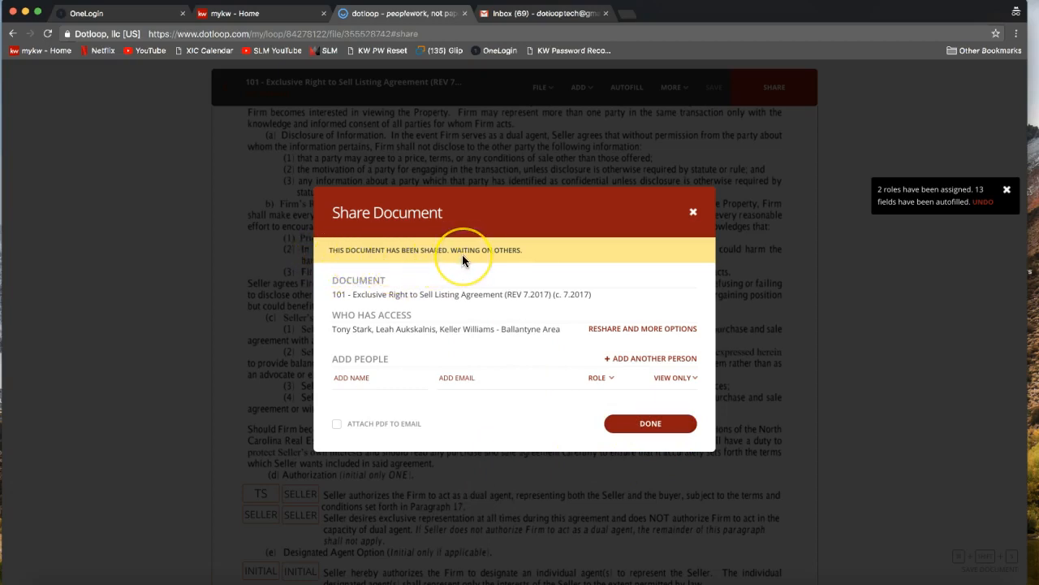
{"action": "left_click", "coordinate": [680, 430]}
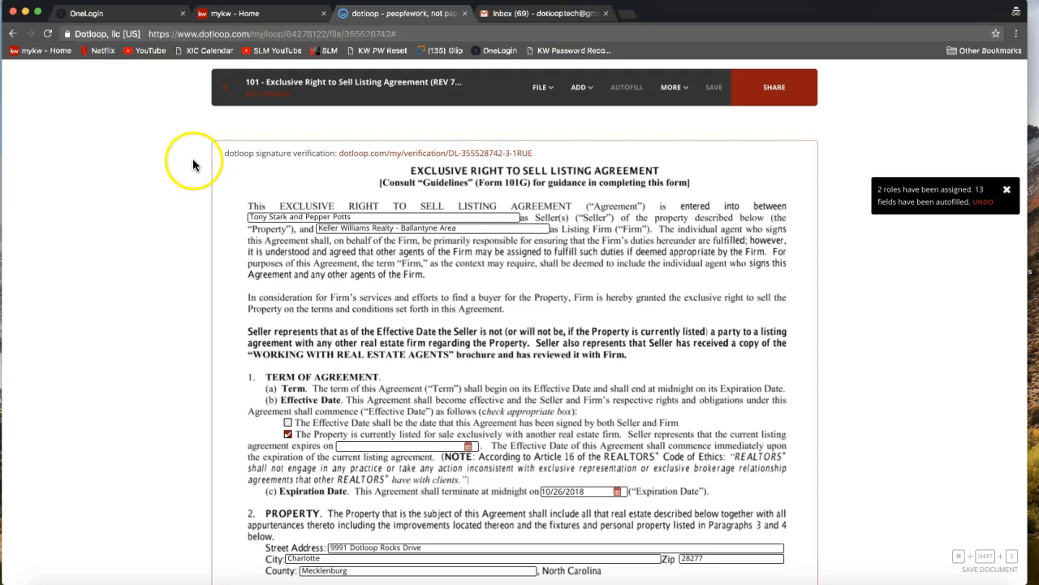
Leave the document for its loop and open the loop's details.
{"action": "left_click", "coordinate": [227, 102]}
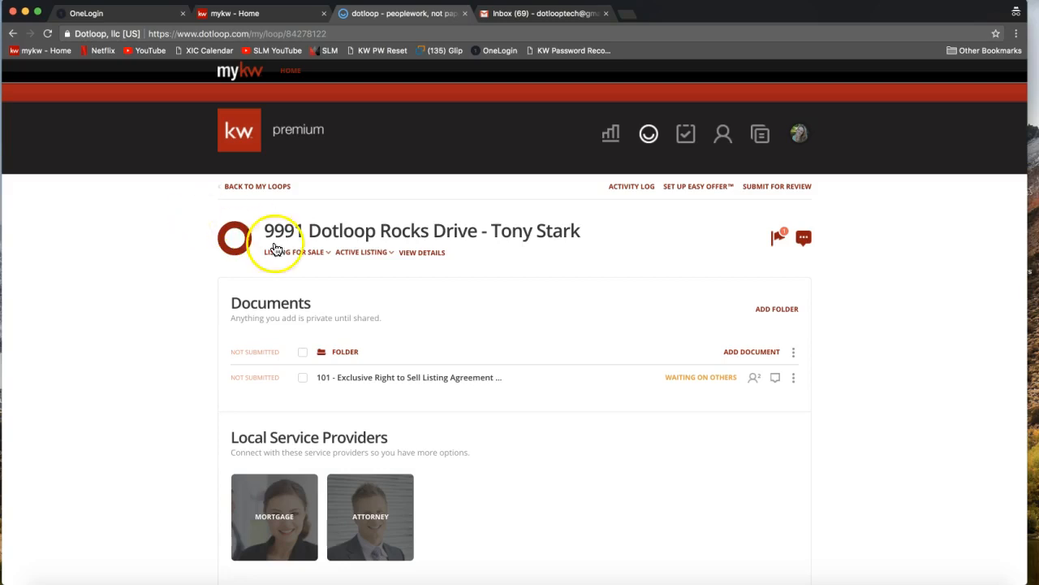
{"action": "left_click", "coordinate": [421, 254]}
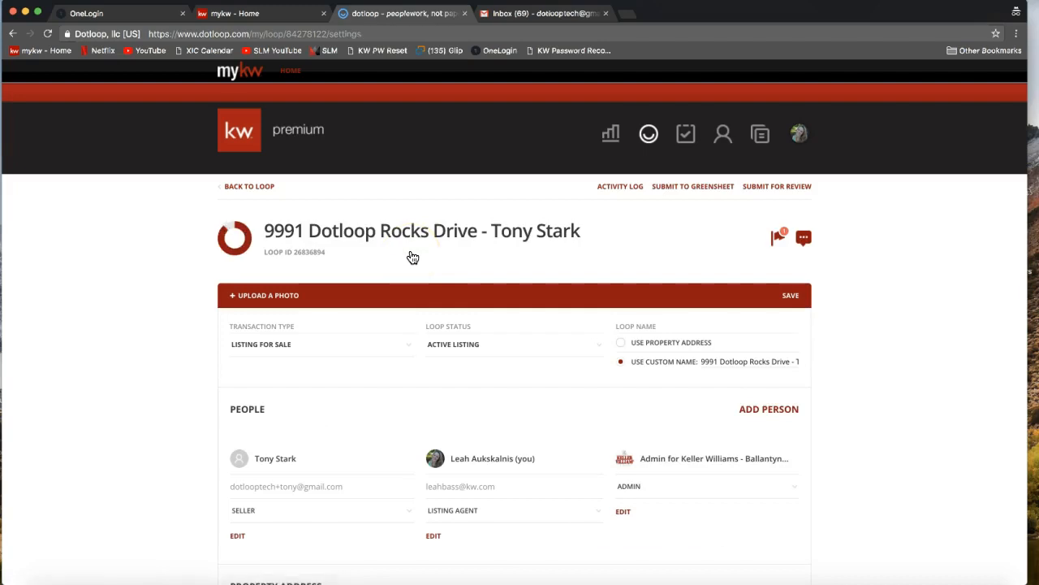
{"action": "left_click", "coordinate": [630, 246]}
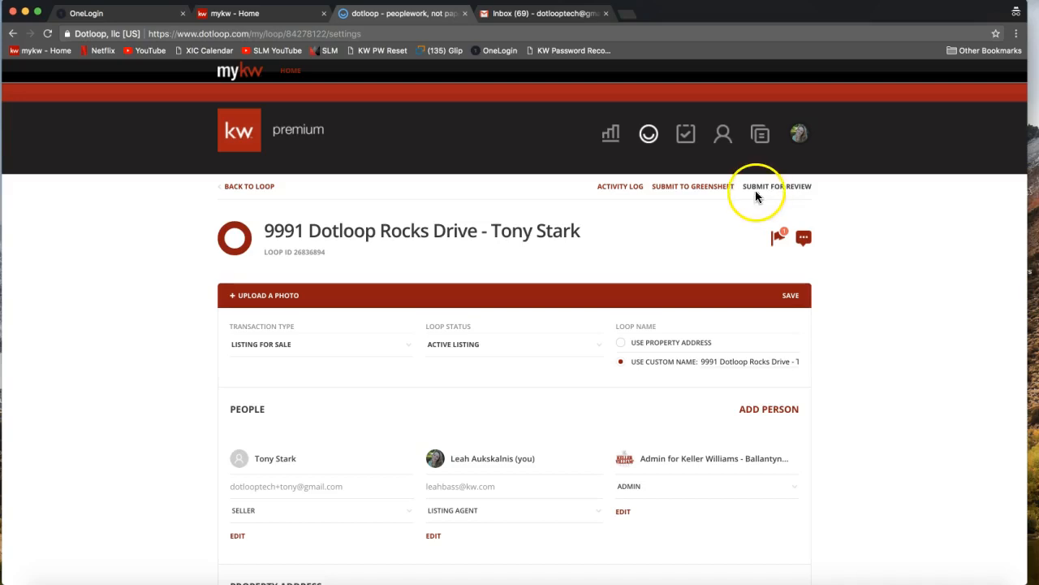
Start submitting the loop's folder for review as type Listing, and close the form without submitting.
{"action": "left_click", "coordinate": [783, 194]}
{"action": "left_click", "coordinate": [785, 195]}
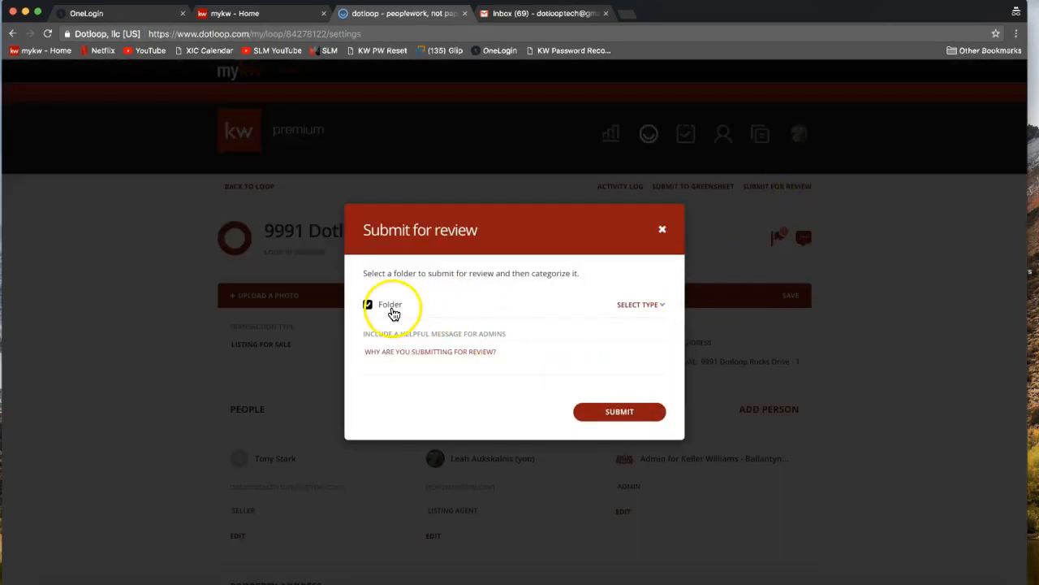
{"action": "left_click", "coordinate": [639, 307]}
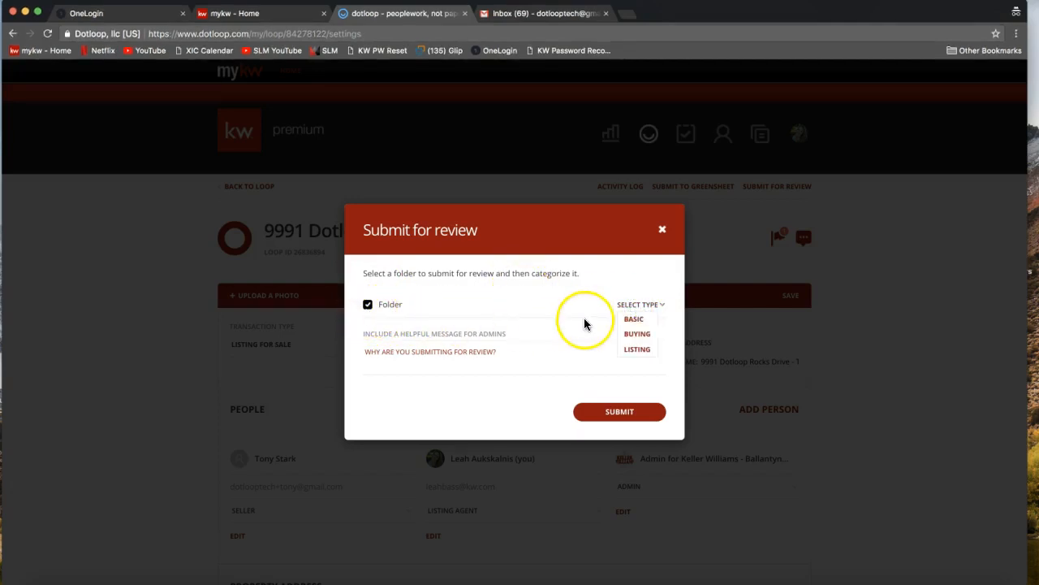
{"action": "left_click", "coordinate": [636, 349]}
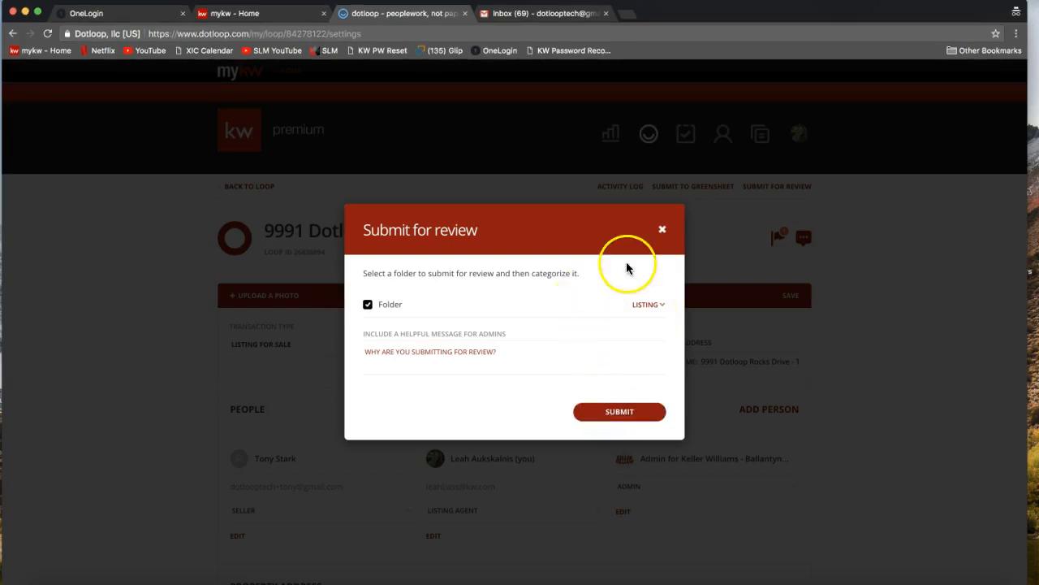
{"action": "left_click", "coordinate": [662, 230]}
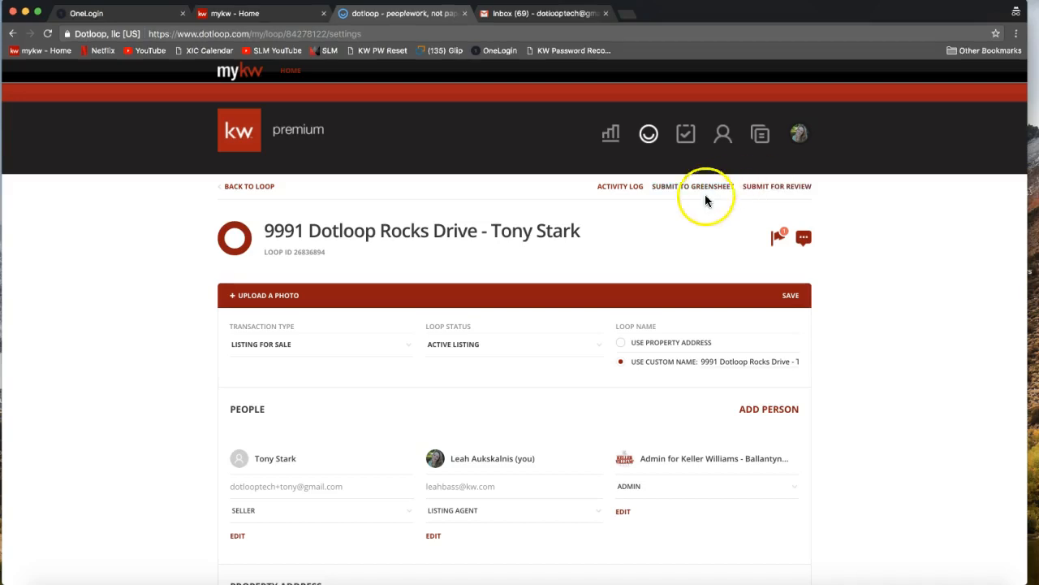
{"action": "left_click", "coordinate": [683, 228]}
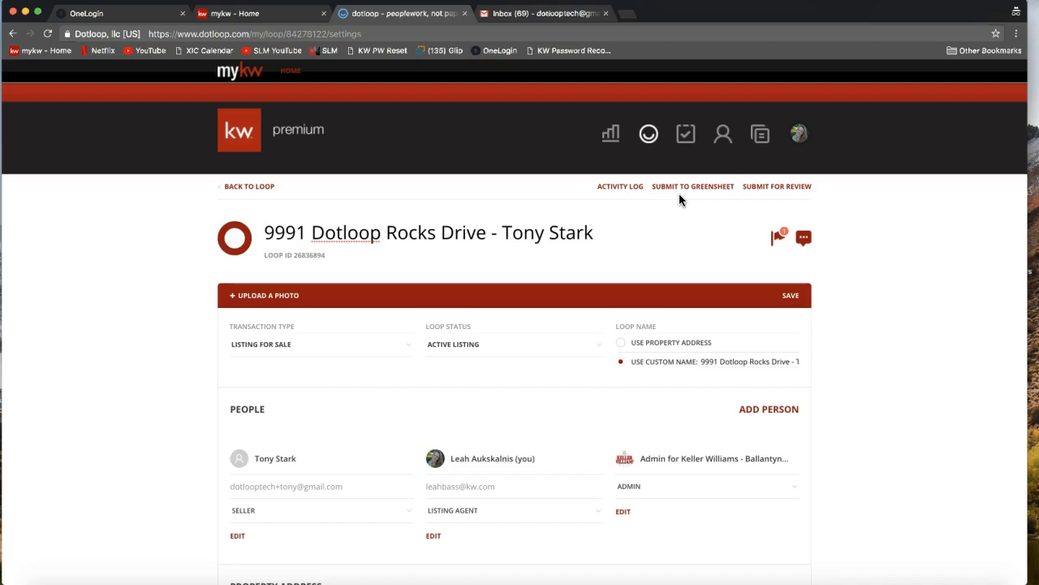
{"action": "left_click", "coordinate": [682, 192]}
{"action": "left_click", "coordinate": [719, 185]}
{"action": "left_click", "coordinate": [693, 229]}
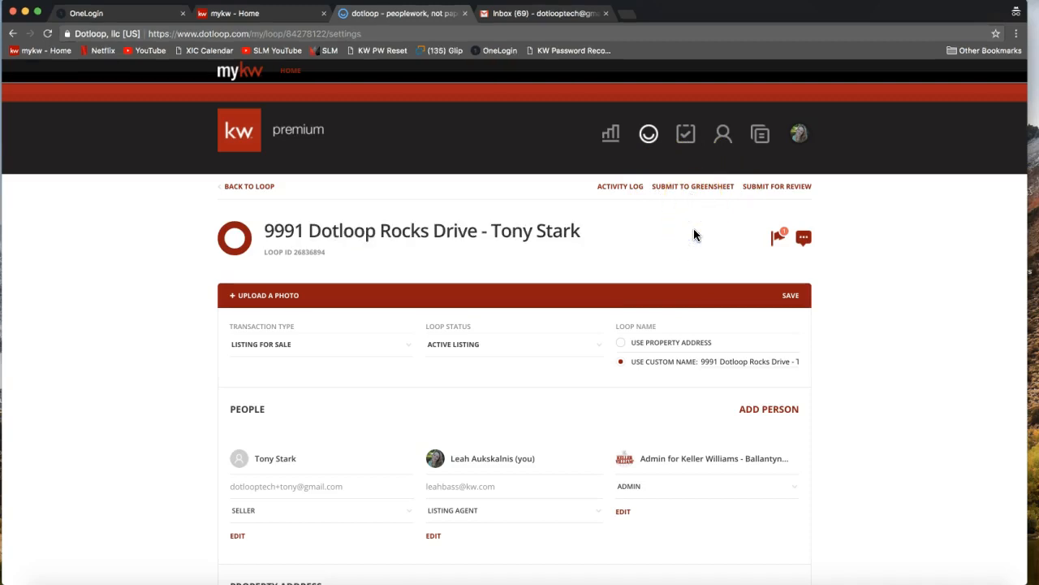